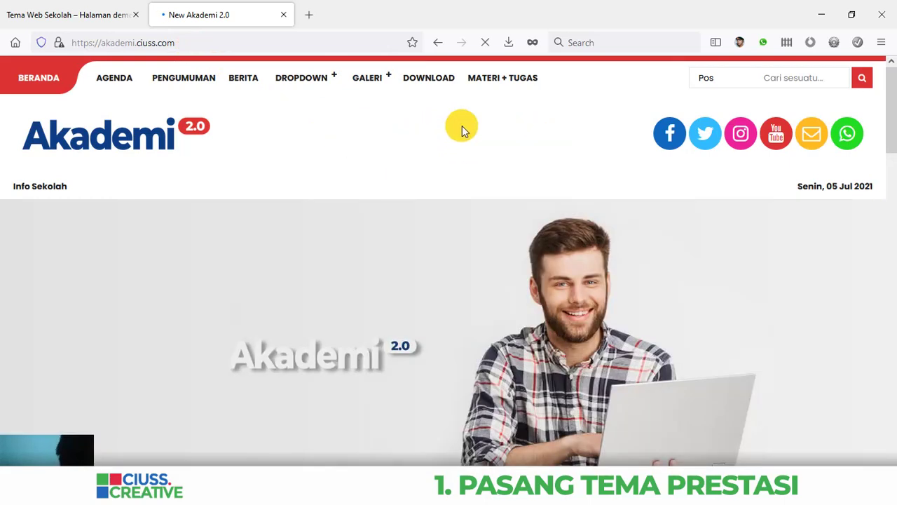
Step: Open the WordPress admin of wpsekolah.com at /wp-admin/ and log in
{"action": "mouse_move", "coordinate": [890, 130]}
{"action": "left_mouse_down"}
{"action": "mouse_move", "coordinate": [888, 454]}
{"action": "mouse_move", "coordinate": [889, 117]}
{"action": "mouse_move", "coordinate": [889, 126]}
{"action": "left_mouse_up"}
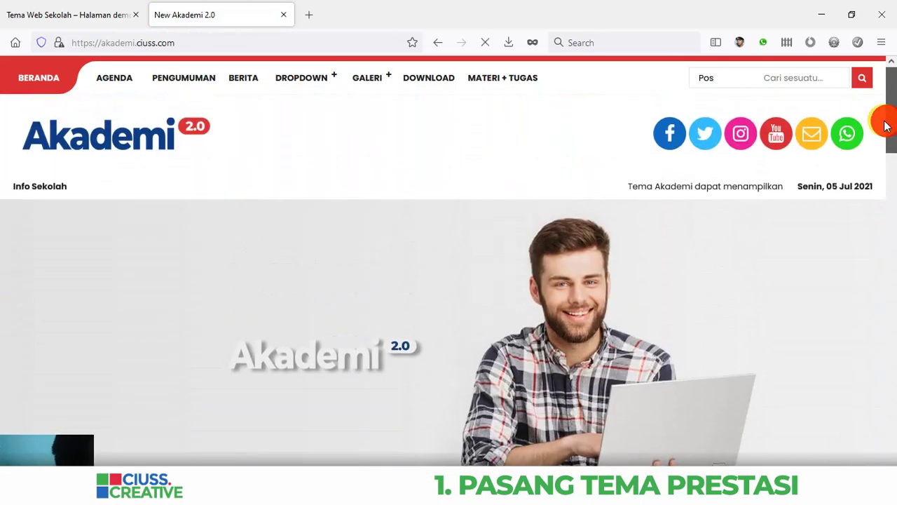
{"action": "left_click", "coordinate": [80, 15]}
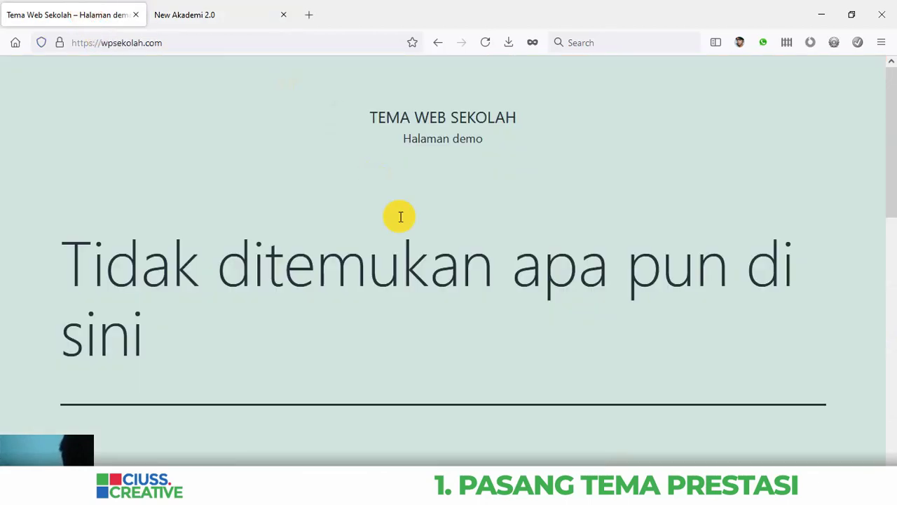
{"action": "left_click", "coordinate": [222, 41]}
{"action": "left_click", "coordinate": [251, 40]}
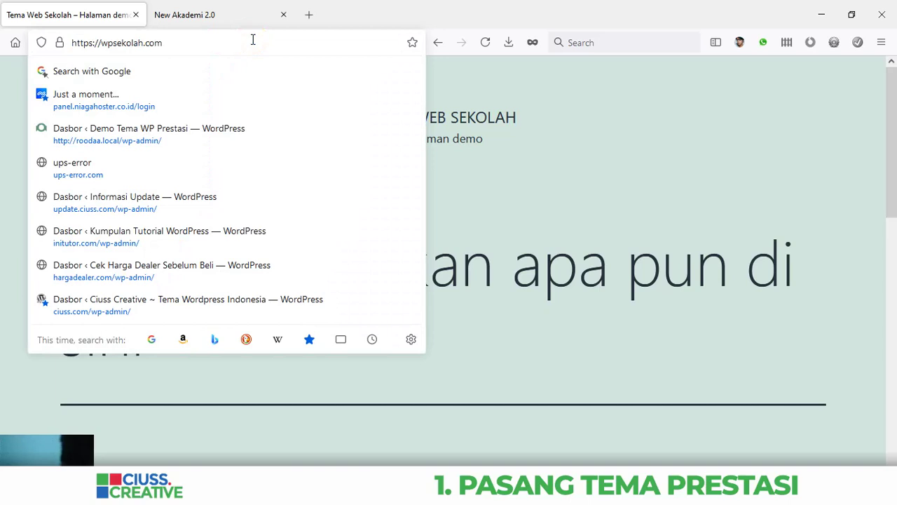
{"action": "type", "text": "/wp-admin/"}
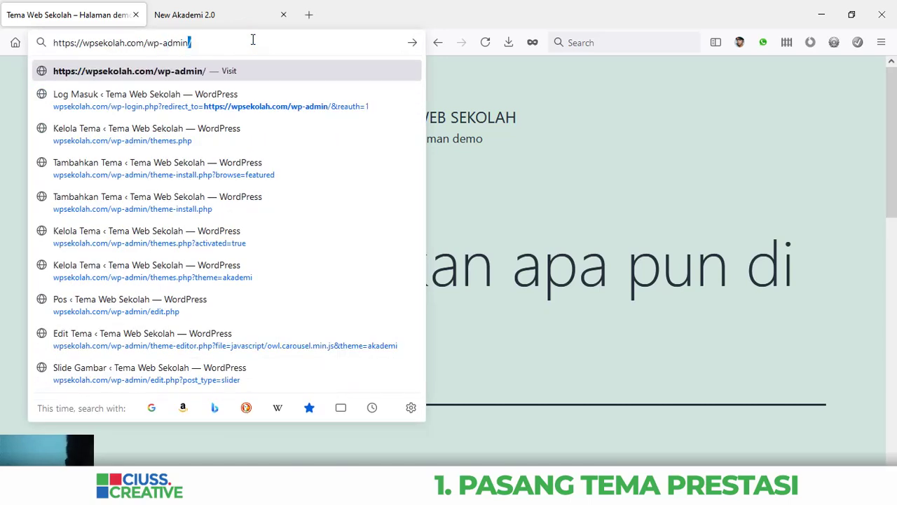
{"action": "key", "text": "Return"}
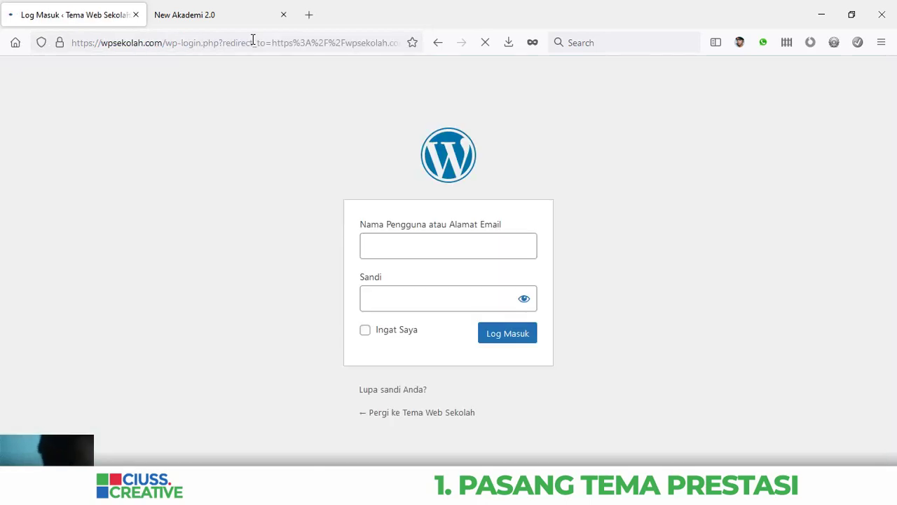
{"action": "left_click", "coordinate": [496, 335]}
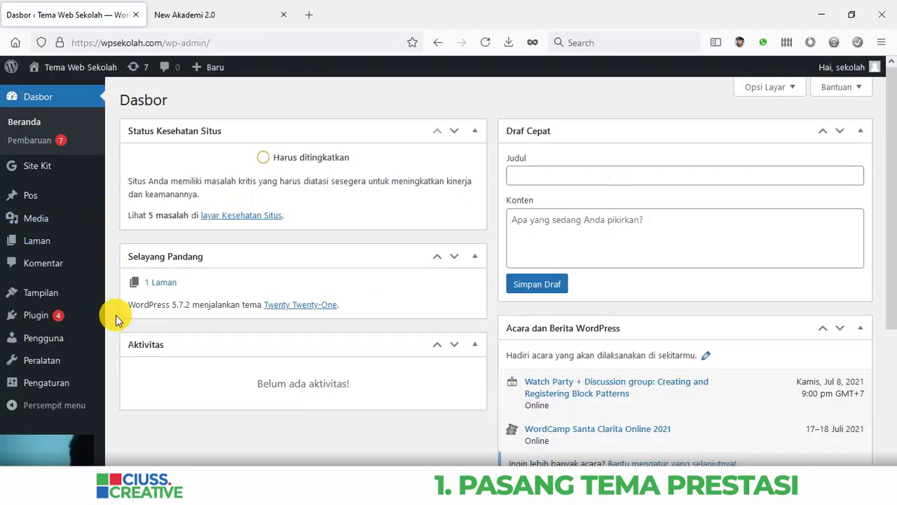
Step: Set the site language to Bahasa Indonesia in the general settings and save the changes
{"action": "mouse_move", "coordinate": [51, 388]}
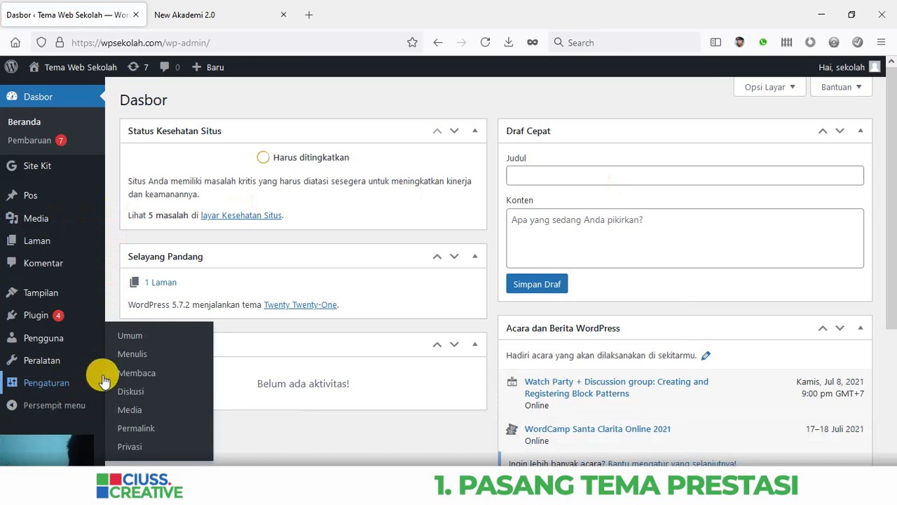
{"action": "left_click", "coordinate": [129, 337]}
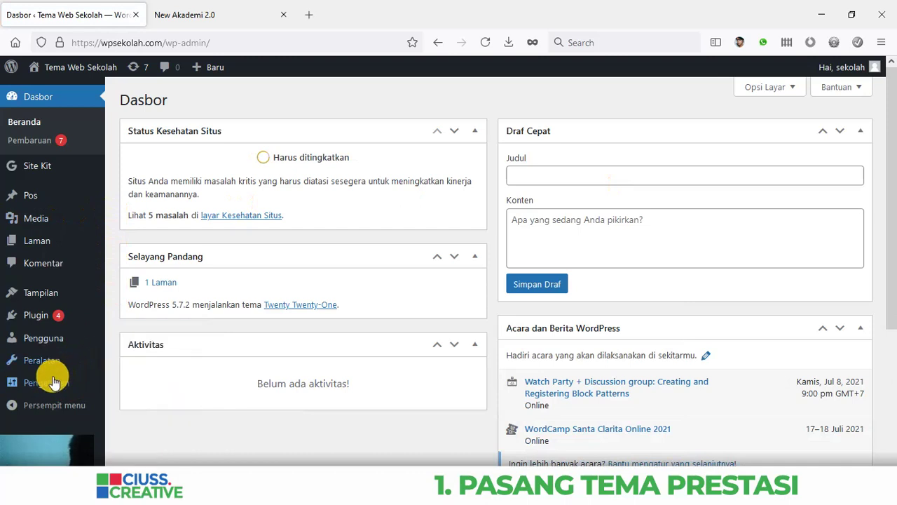
{"action": "left_click", "coordinate": [130, 340]}
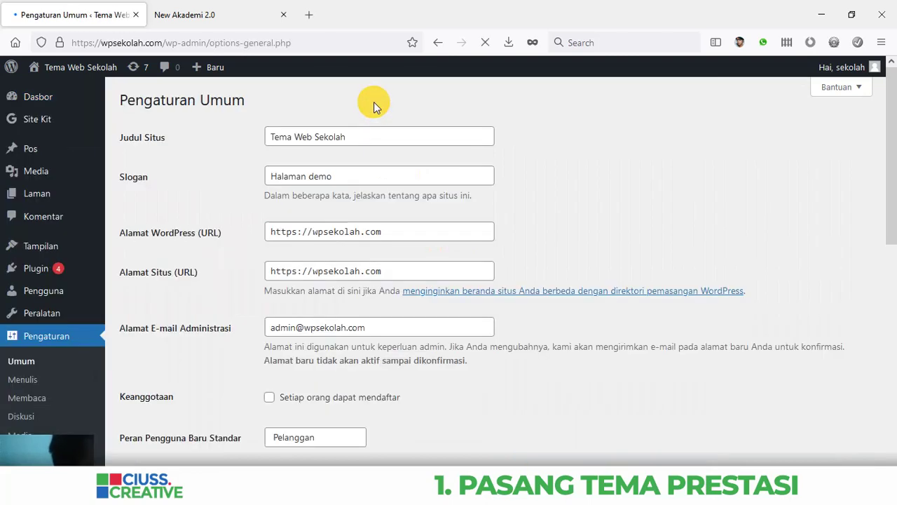
{"action": "scroll", "coordinate": [221, 151], "scroll_direction": "down", "scroll_amount": 3}
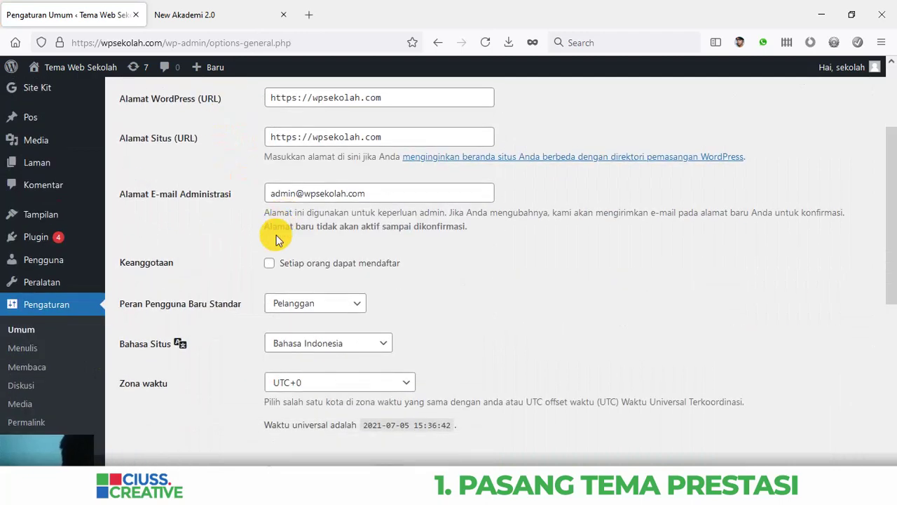
{"action": "scroll", "coordinate": [187, 272], "scroll_direction": "down", "scroll_amount": 1}
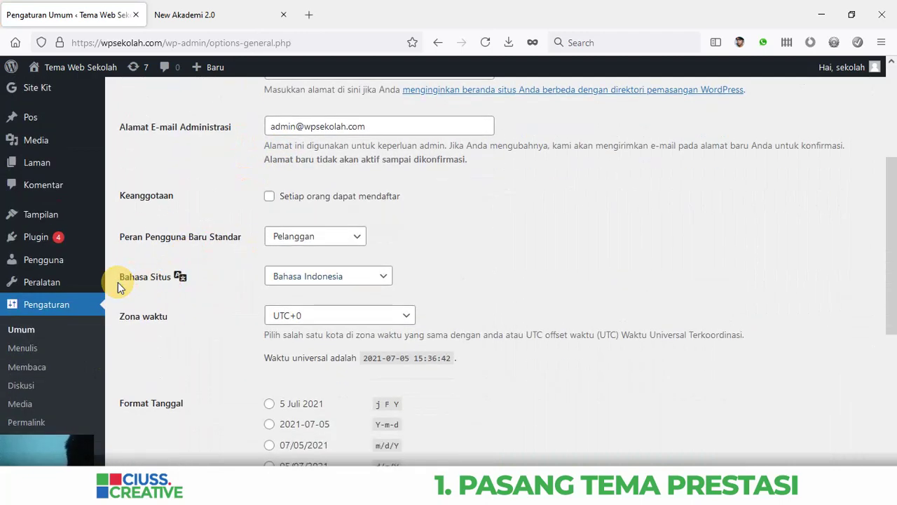
{"action": "left_click_drag", "start_coordinate": [118, 282], "coordinate": [124, 282]}
{"action": "left_click", "coordinate": [145, 277]}
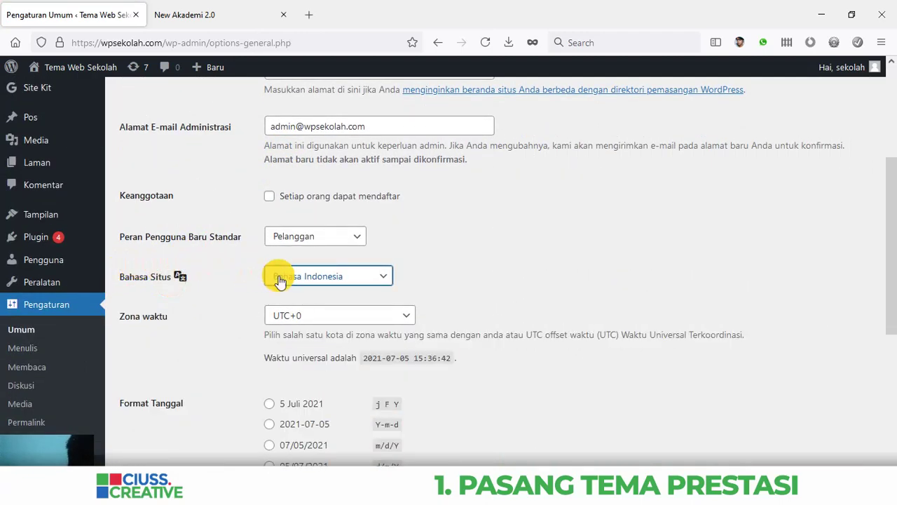
{"action": "left_click", "coordinate": [367, 280]}
{"action": "left_click", "coordinate": [366, 277]}
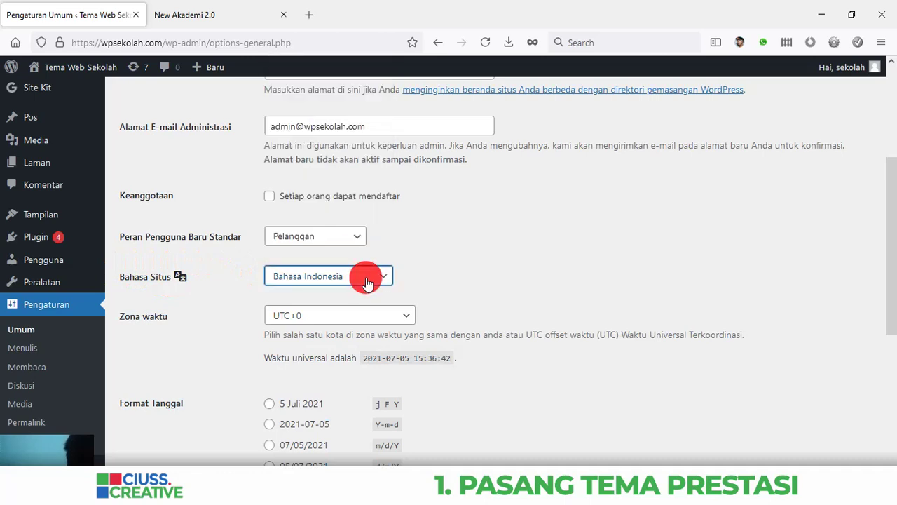
{"action": "scroll", "coordinate": [211, 166], "scroll_direction": "down", "scroll_amount": 5}
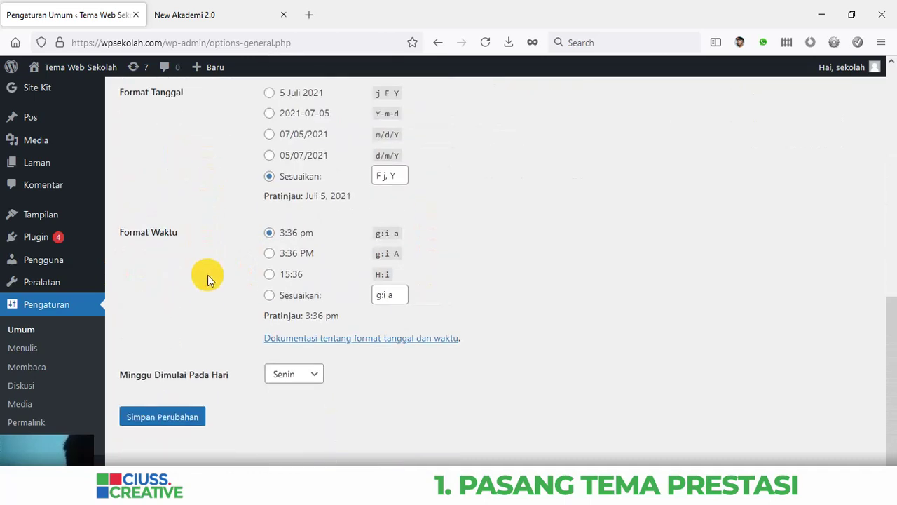
{"action": "left_click", "coordinate": [168, 419]}
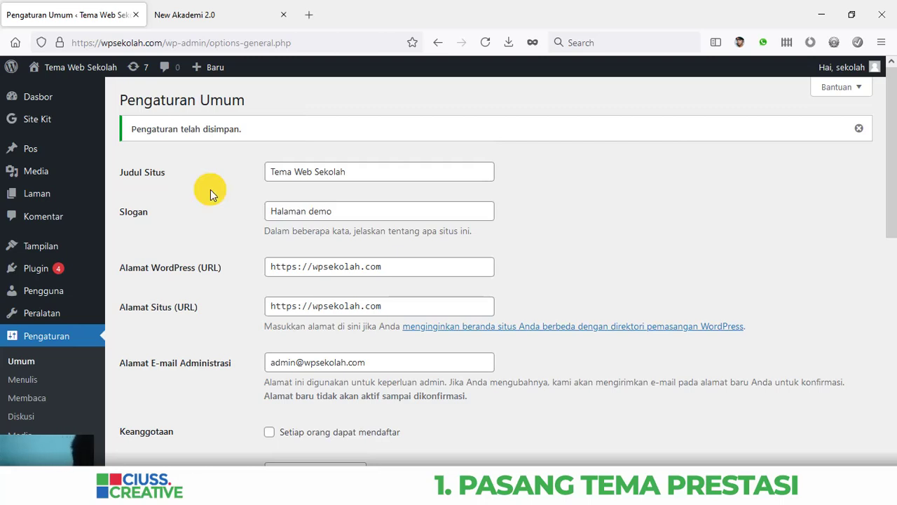
Step: Upload the theme file akademi.zip from the Downloads folder and install it
{"action": "mouse_move", "coordinate": [18, 241]}
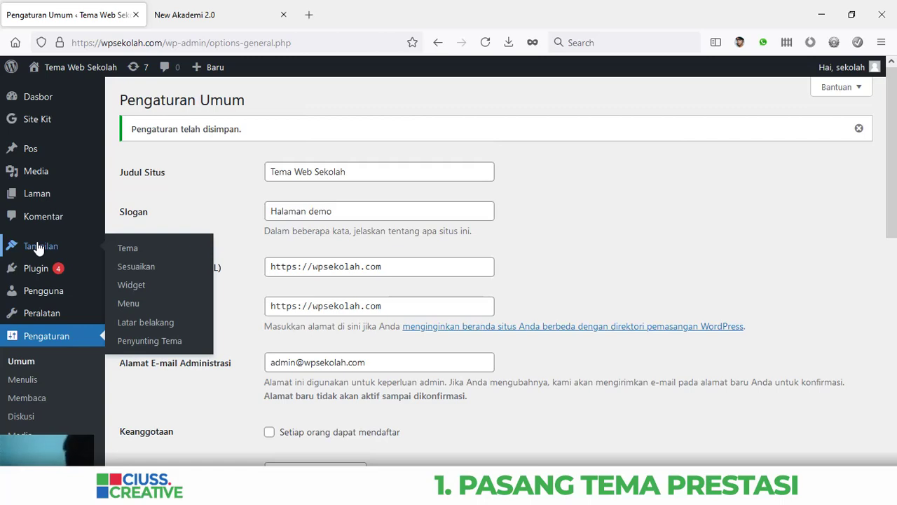
{"action": "left_click", "coordinate": [128, 249]}
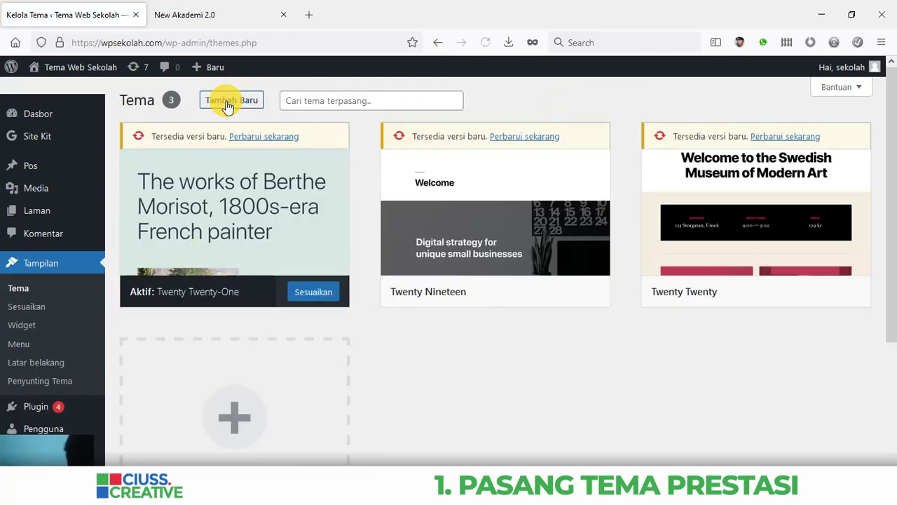
{"action": "left_click", "coordinate": [229, 102]}
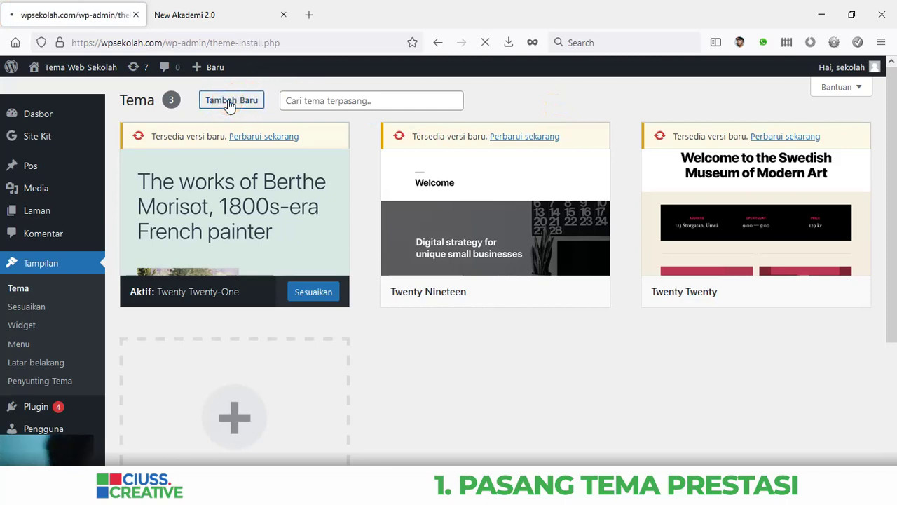
{"action": "left_click", "coordinate": [272, 102]}
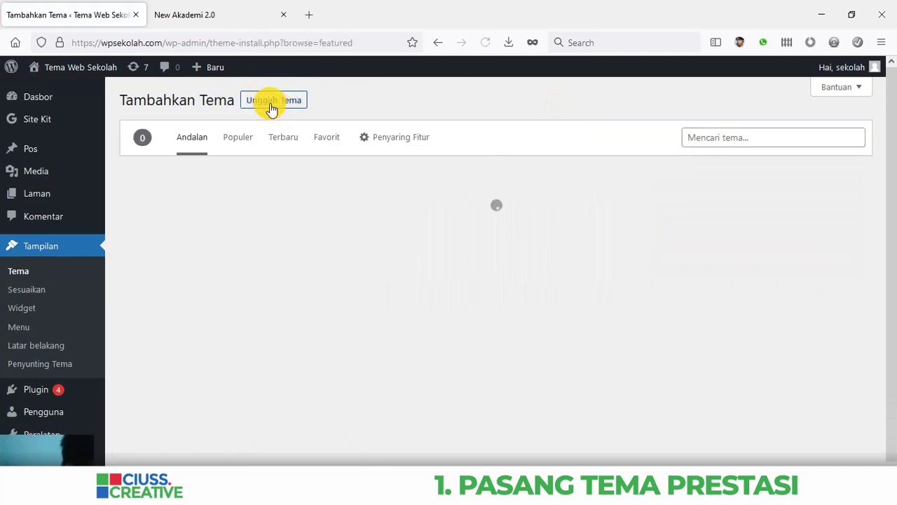
{"action": "left_click", "coordinate": [274, 102]}
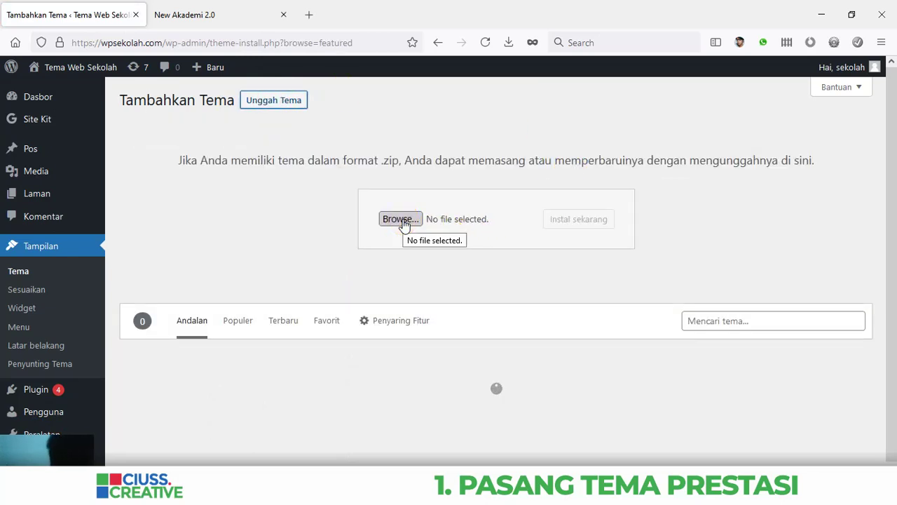
{"action": "left_click", "coordinate": [401, 220]}
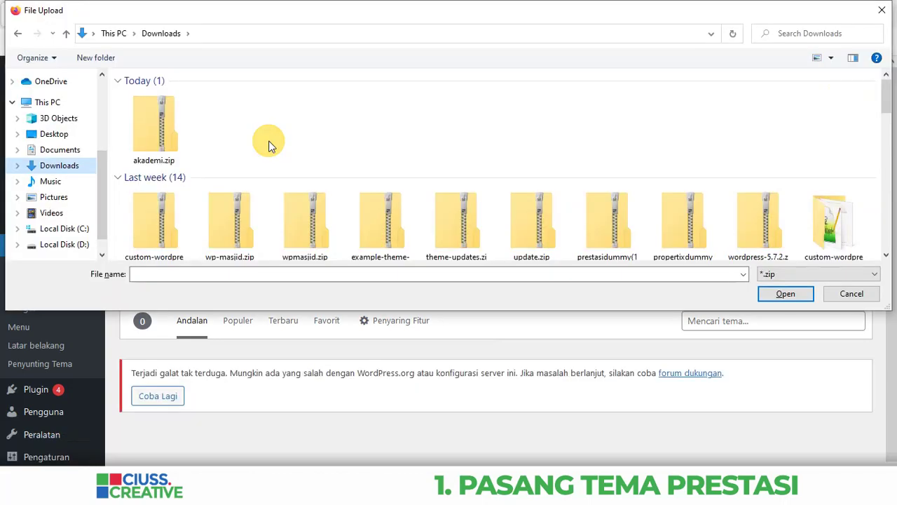
{"action": "left_click", "coordinate": [159, 138]}
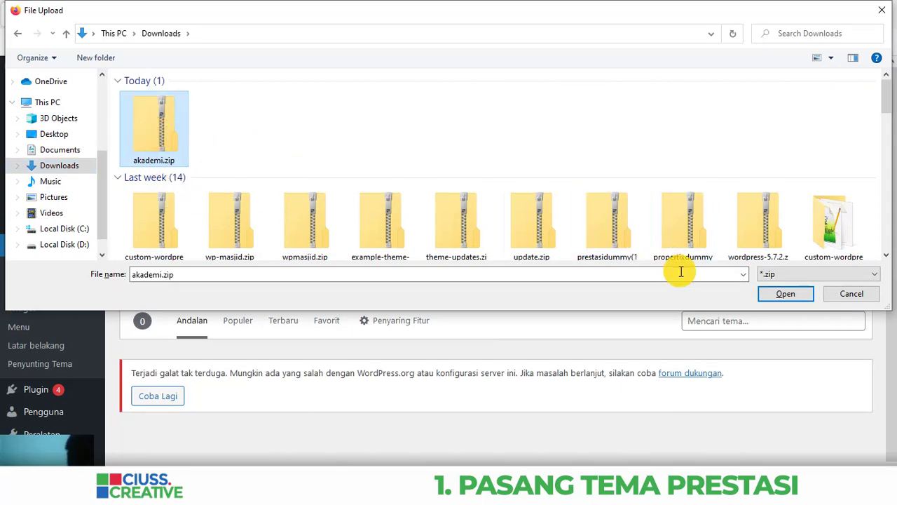
{"action": "left_click", "coordinate": [778, 295]}
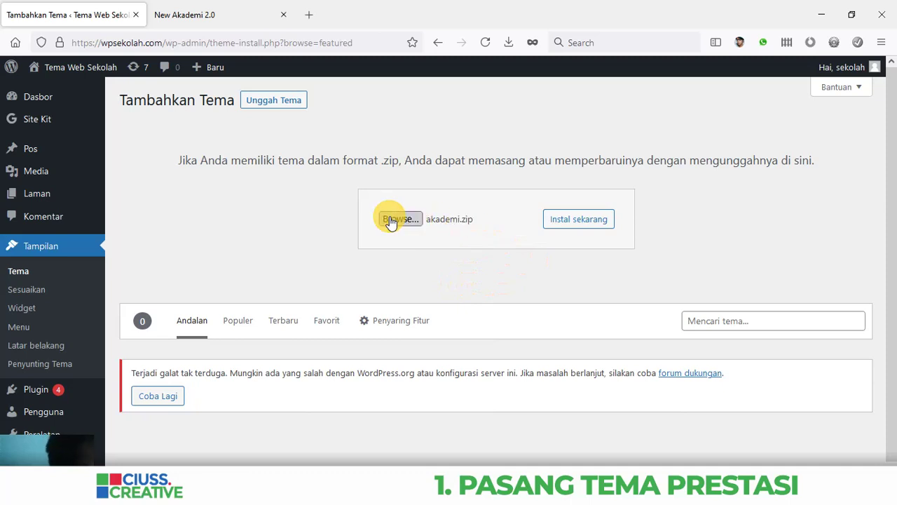
{"action": "left_click", "coordinate": [579, 224]}
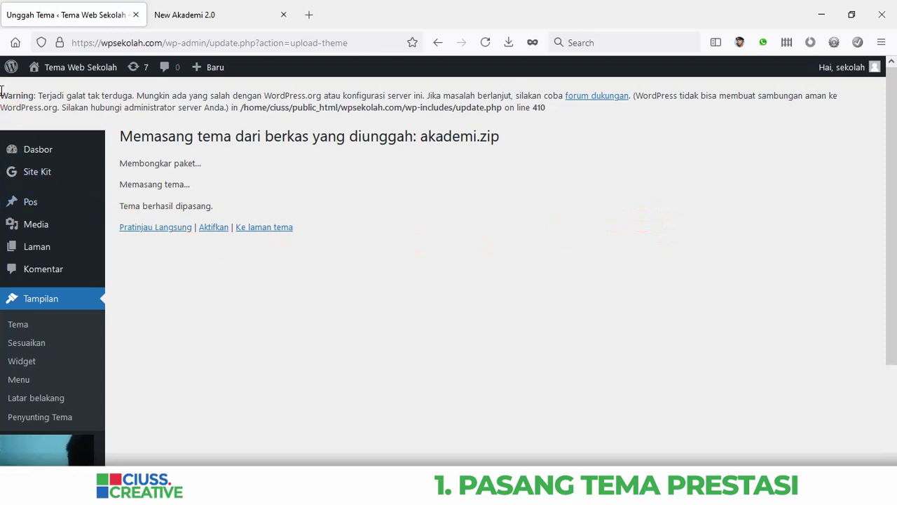
Step: Activate the newly installed Akademi theme
{"action": "left_click_drag", "start_coordinate": [15, 98], "coordinate": [573, 116]}
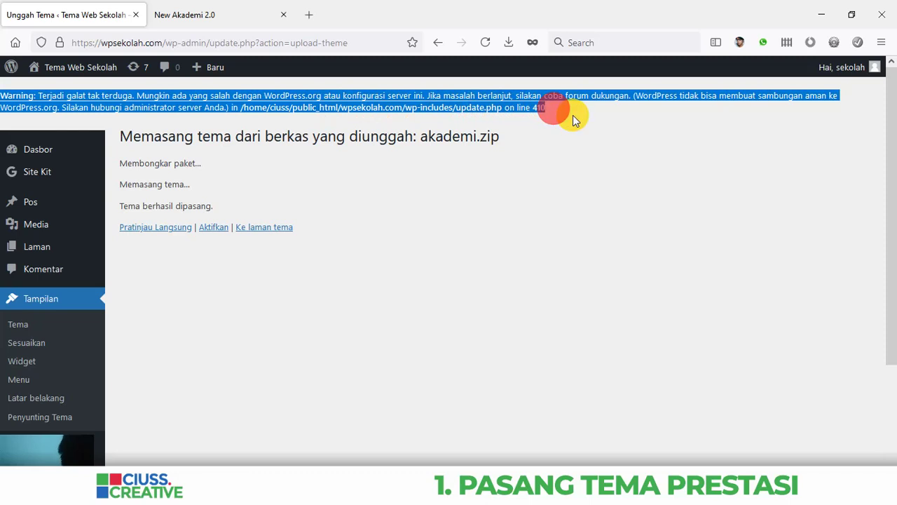
{"action": "left_click", "coordinate": [573, 116]}
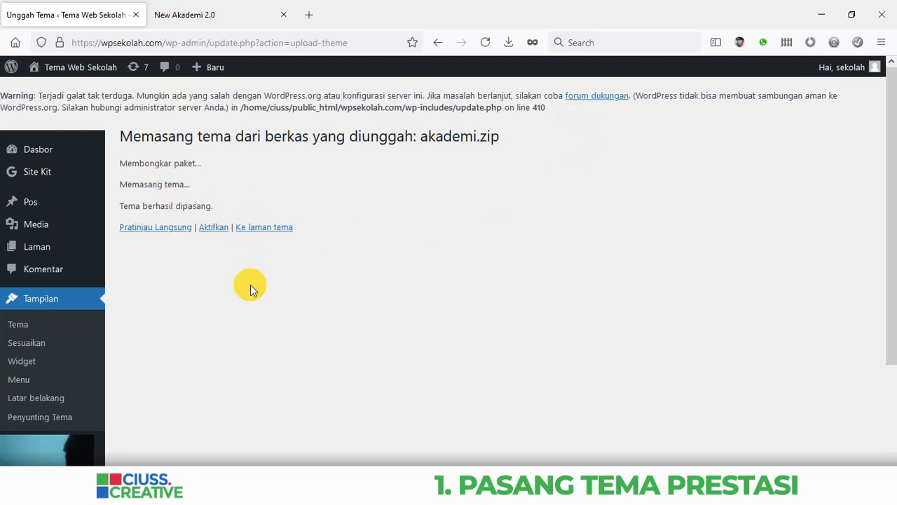
{"action": "left_click", "coordinate": [212, 227]}
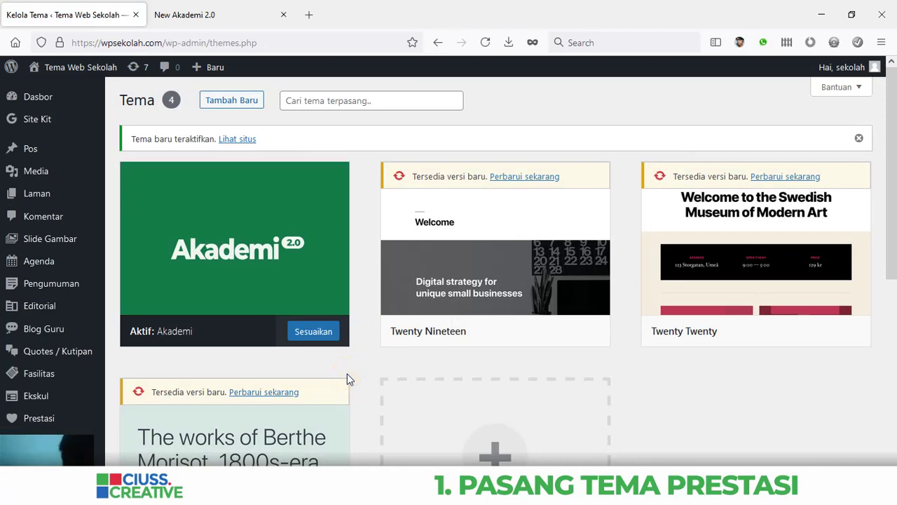
Step: Open the wpsekolah.com site in a new browser tab and look over its front page
{"action": "mouse_move", "coordinate": [62, 71]}
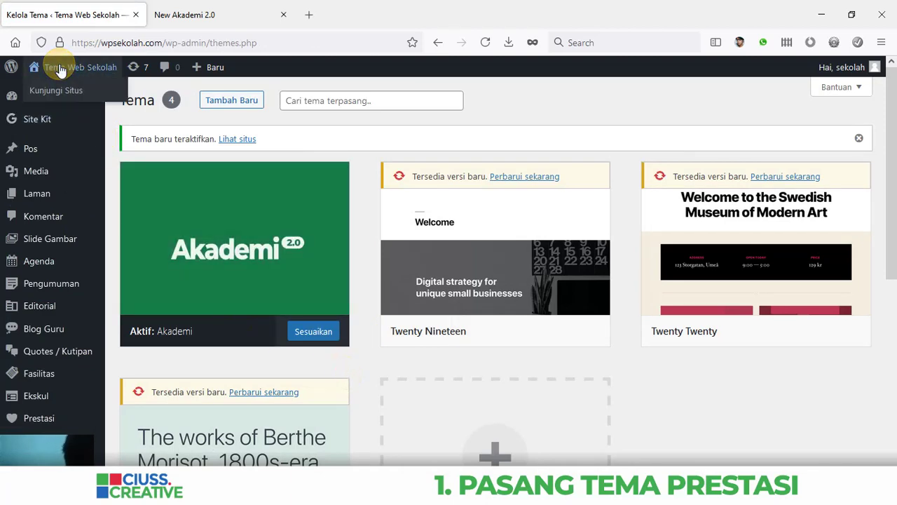
{"action": "right_click", "coordinate": [56, 93]}
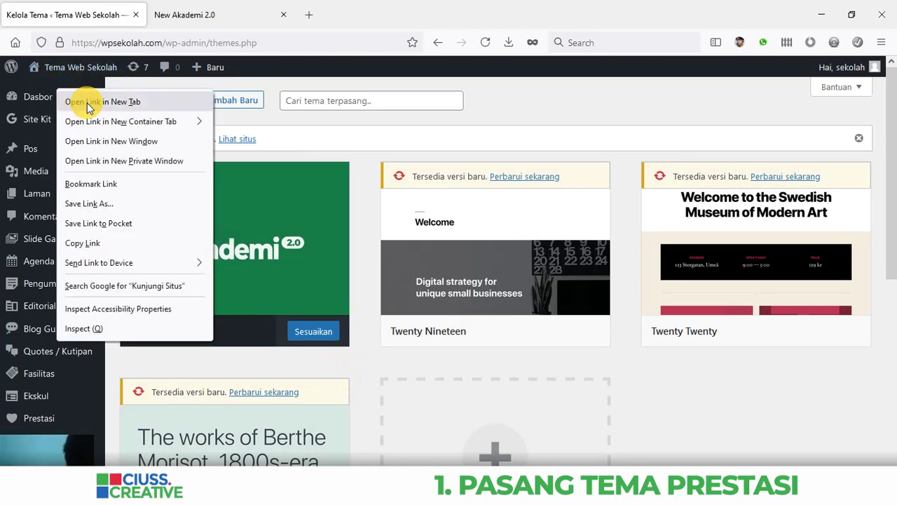
{"action": "left_click", "coordinate": [87, 99]}
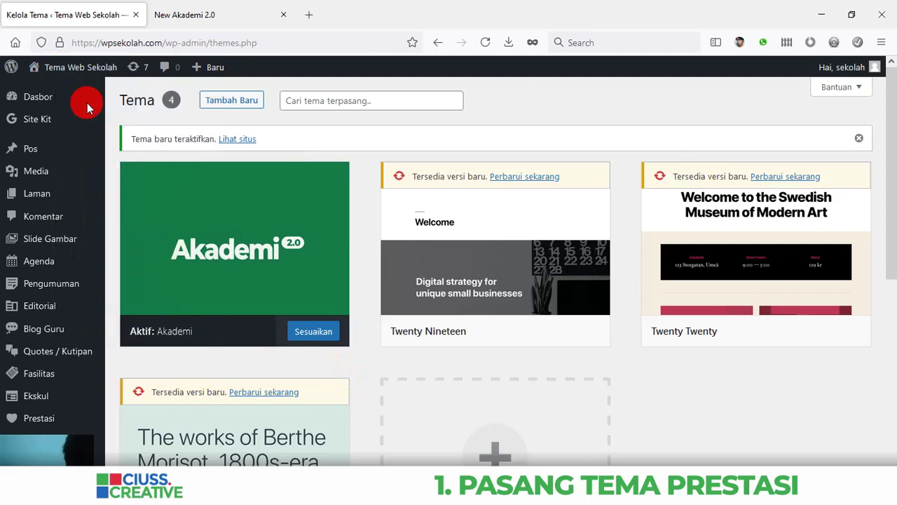
{"action": "left_click", "coordinate": [200, 15]}
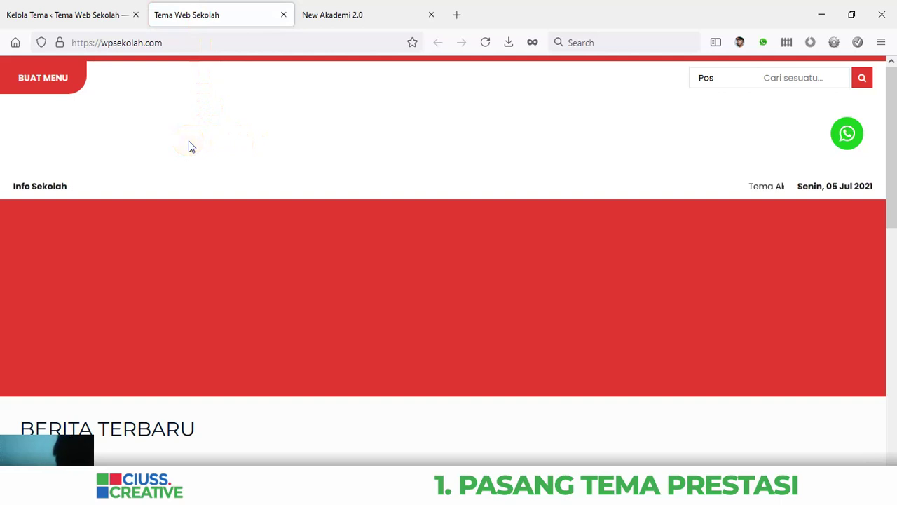
{"action": "scroll", "coordinate": [245, 176], "scroll_direction": "down", "scroll_amount": 10}
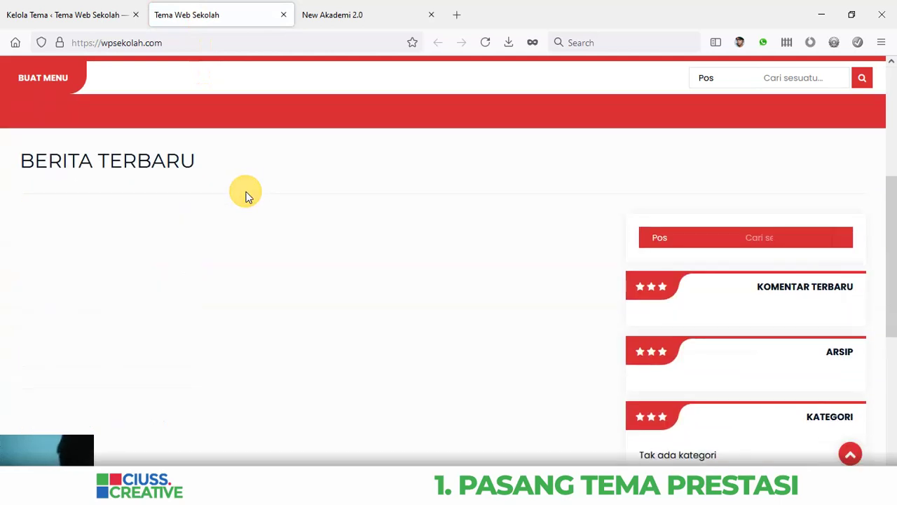
{"action": "scroll", "coordinate": [239, 243], "scroll_direction": "up", "scroll_amount": 10}
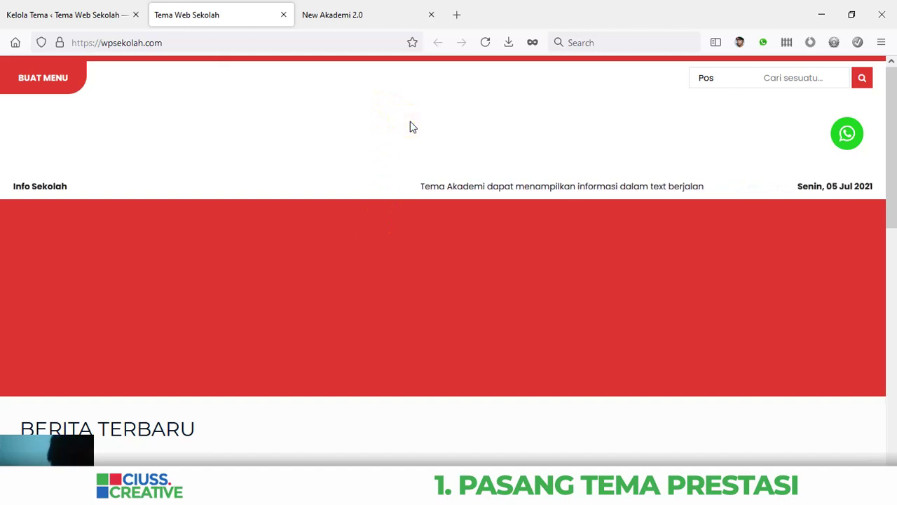
Step: Switch to the New Akademi 2.0 demo site and examine its homepage sections for comparison
{"action": "left_click", "coordinate": [339, 26]}
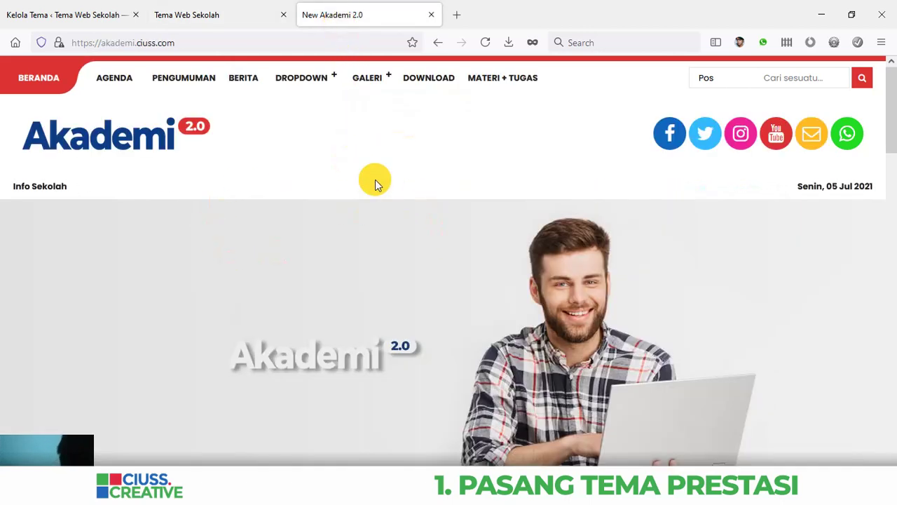
{"action": "scroll", "coordinate": [301, 209], "scroll_direction": "down", "scroll_amount": 3}
{"action": "scroll", "coordinate": [306, 210], "scroll_direction": "down", "scroll_amount": 2}
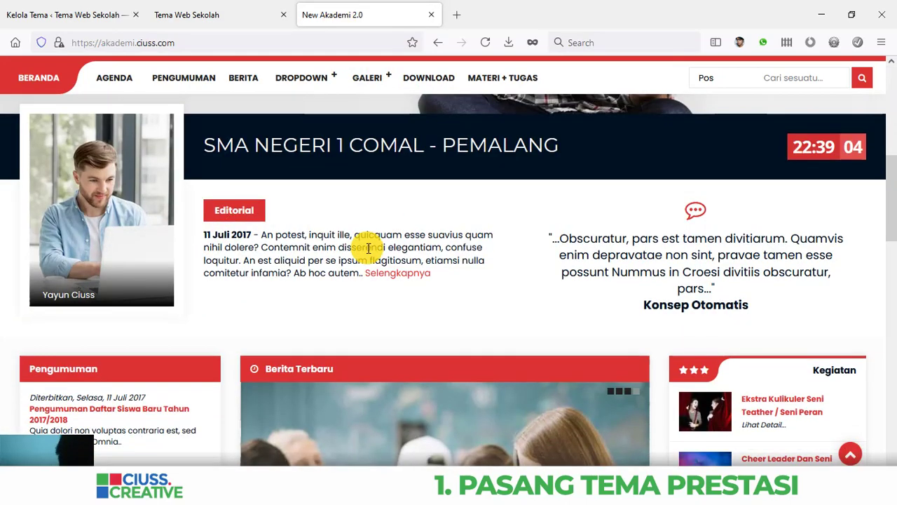
Step: Compare the sections of the Akademi demo homepage with the front page of wpsekolah.com
{"action": "scroll", "coordinate": [370, 246], "scroll_direction": "down", "scroll_amount": 3}
{"action": "scroll", "coordinate": [338, 241], "scroll_direction": "down", "scroll_amount": 2}
{"action": "scroll", "coordinate": [340, 243], "scroll_direction": "up", "scroll_amount": 10}
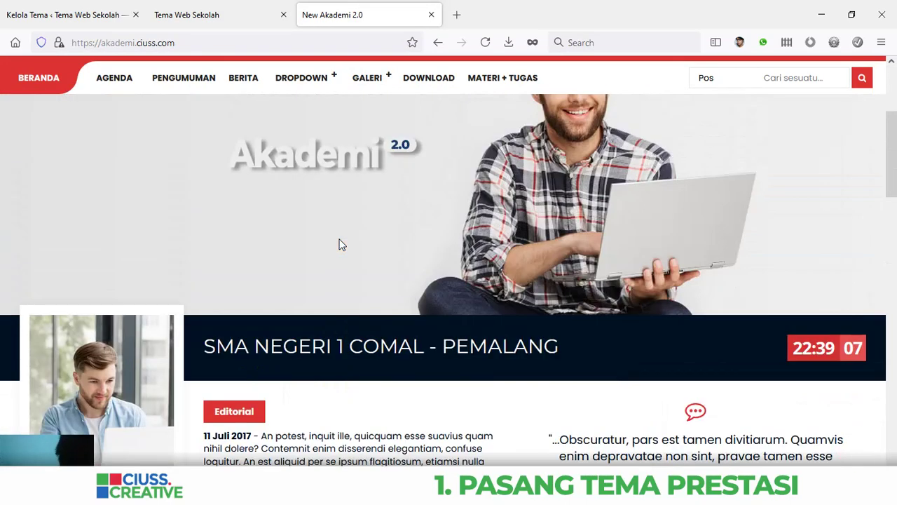
{"action": "left_click", "coordinate": [195, 14]}
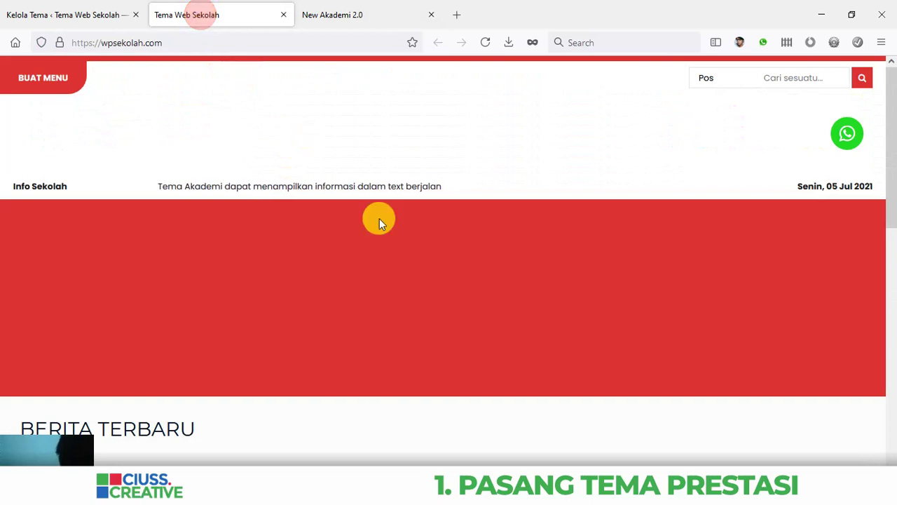
{"action": "scroll", "coordinate": [414, 231], "scroll_direction": "down", "scroll_amount": 2}
{"action": "scroll", "coordinate": [413, 235], "scroll_direction": "down", "scroll_amount": 2}
{"action": "scroll", "coordinate": [414, 234], "scroll_direction": "up", "scroll_amount": 4}
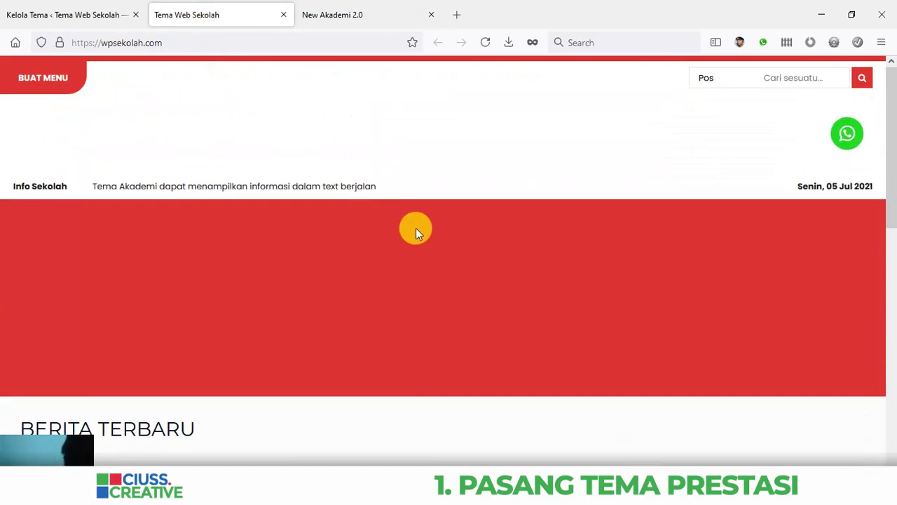
{"action": "scroll", "coordinate": [458, 213], "scroll_direction": "down", "scroll_amount": 4}
{"action": "scroll", "coordinate": [452, 217], "scroll_direction": "up", "scroll_amount": 4}
Step: From the WordPress theme admin page, open two new-page editors in separate browser tabs and close the New Akademi 2.0 demo site
{"action": "left_click", "coordinate": [89, 21]}
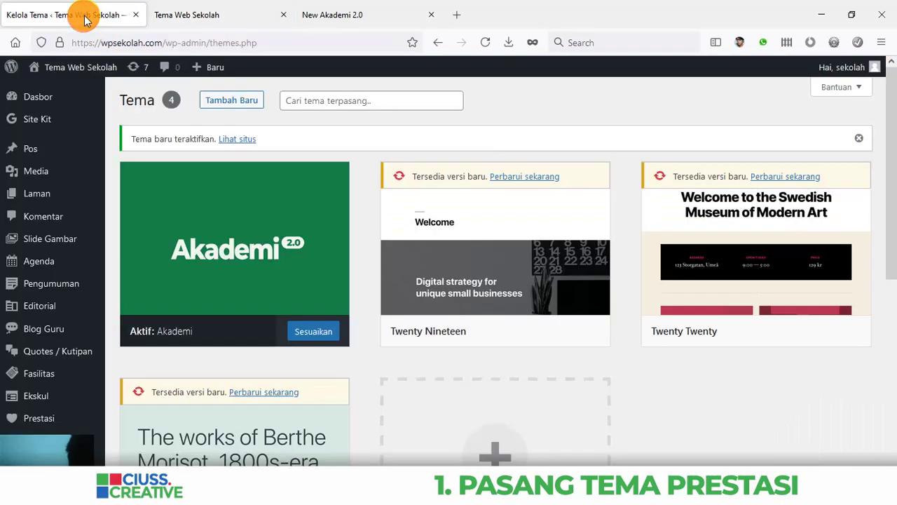
{"action": "scroll", "coordinate": [113, 161], "scroll_direction": "down", "scroll_amount": 5}
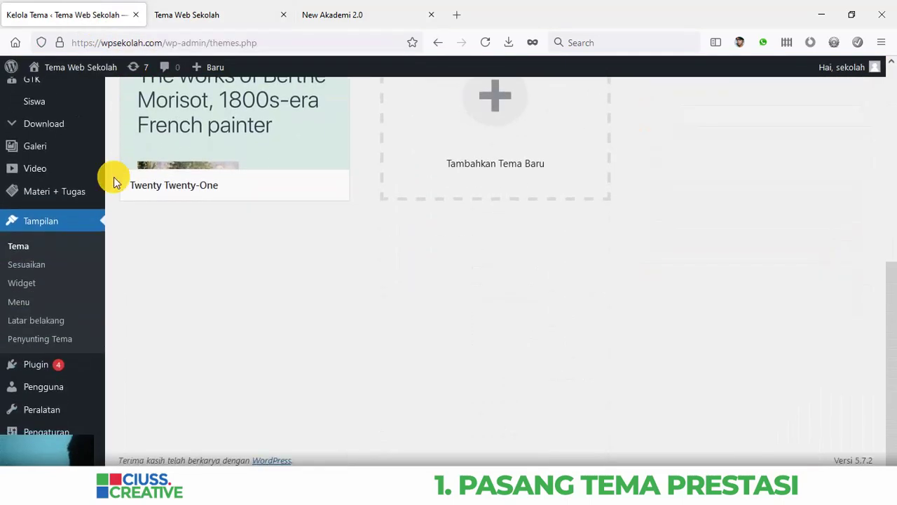
{"action": "mouse_move", "coordinate": [42, 429]}
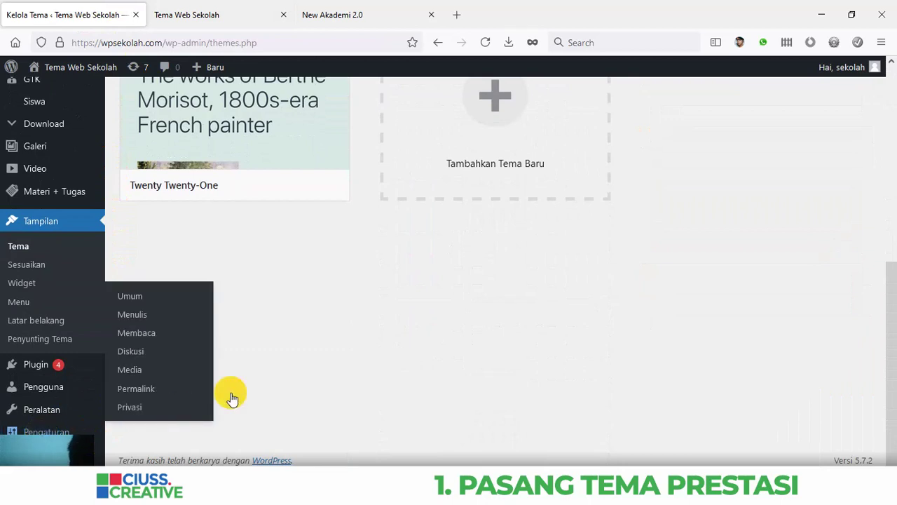
{"action": "scroll", "coordinate": [178, 322], "scroll_direction": "up", "scroll_amount": 1}
{"action": "scroll", "coordinate": [178, 328], "scroll_direction": "up", "scroll_amount": 5}
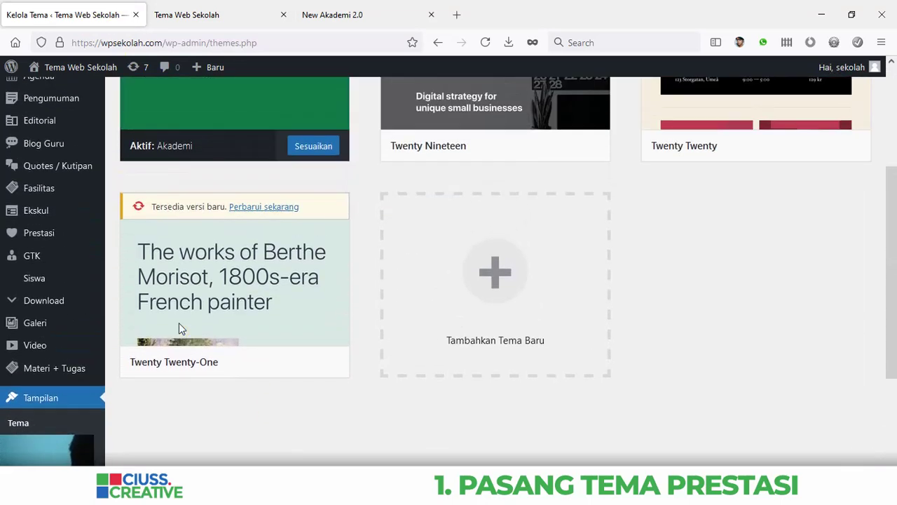
{"action": "scroll", "coordinate": [115, 231], "scroll_direction": "up", "scroll_amount": 3}
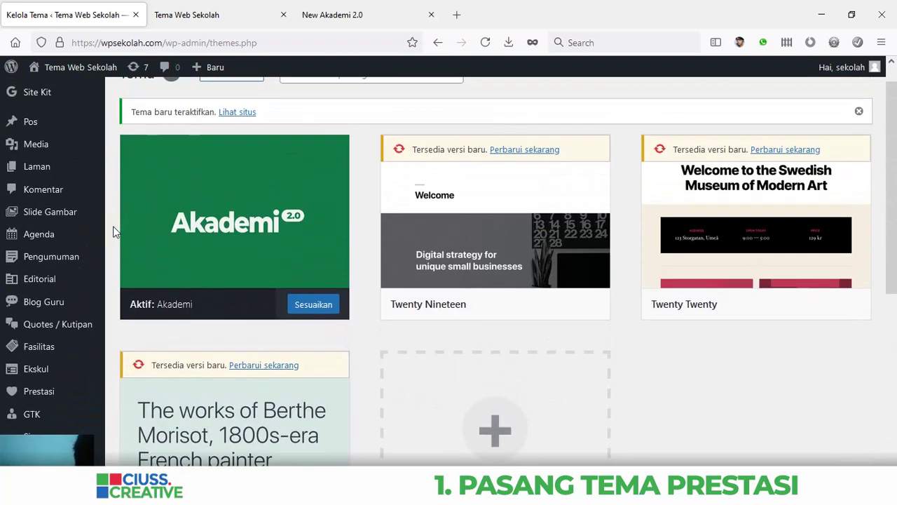
{"action": "mouse_move", "coordinate": [25, 200]}
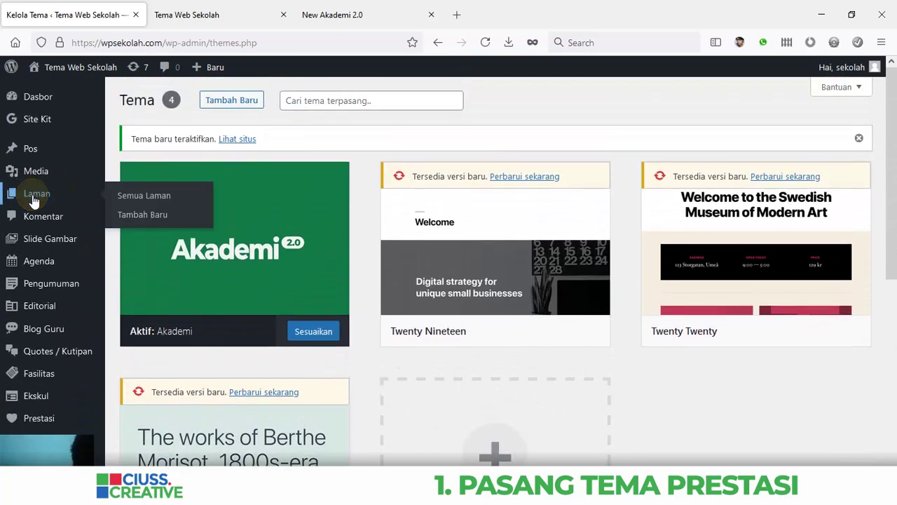
{"action": "right_click", "coordinate": [151, 215]}
{"action": "left_click", "coordinate": [175, 226]}
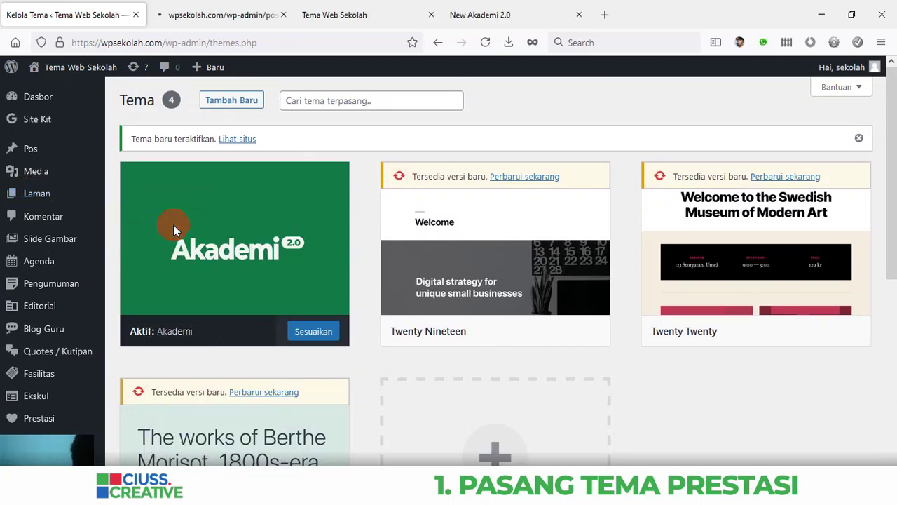
{"action": "mouse_move", "coordinate": [42, 194]}
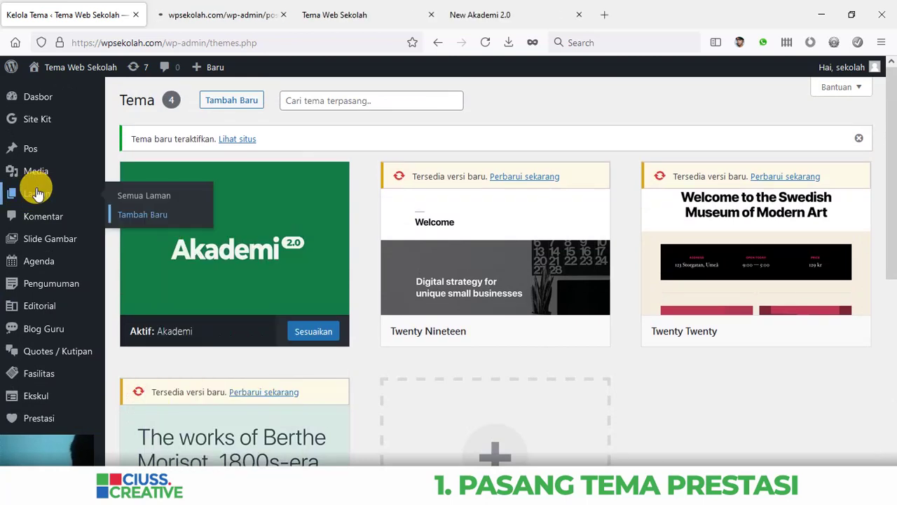
{"action": "right_click", "coordinate": [145, 217]}
{"action": "left_click", "coordinate": [158, 224]}
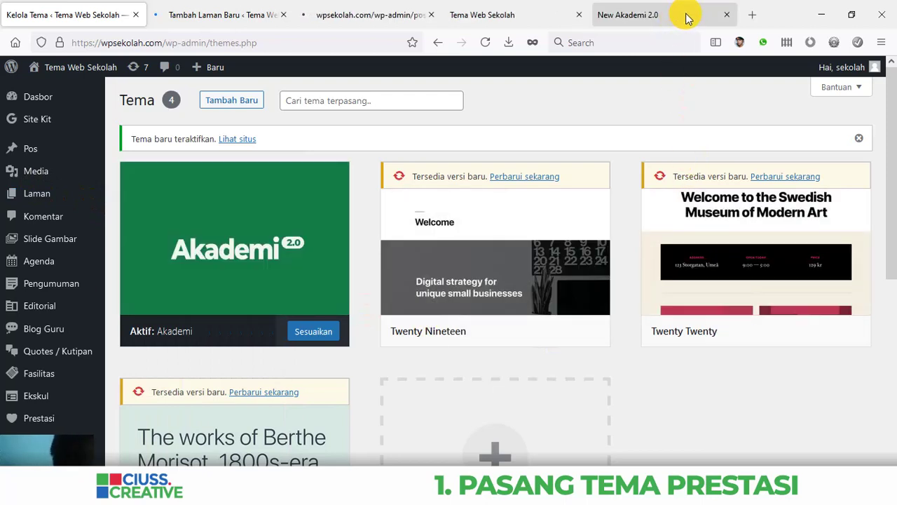
{"action": "left_click", "coordinate": [728, 15]}
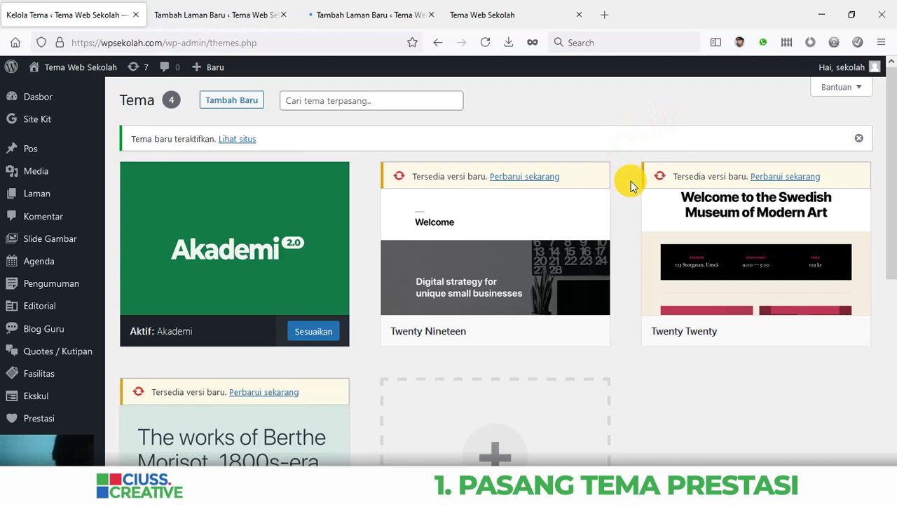
Step: Enter Beranda as the title of the page in the first new-page editor
{"action": "left_click", "coordinate": [246, 18]}
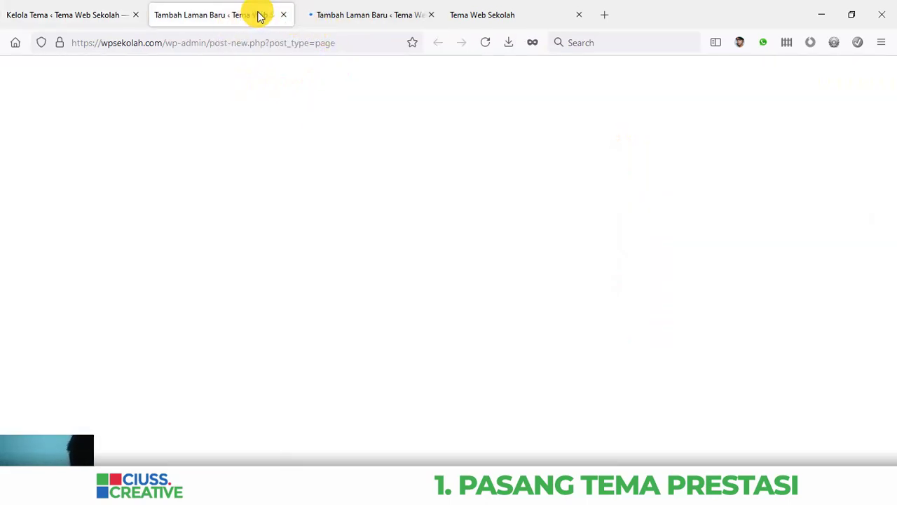
{"action": "left_click", "coordinate": [359, 15]}
{"action": "left_click", "coordinate": [238, 15]}
{"action": "left_click", "coordinate": [334, 14]}
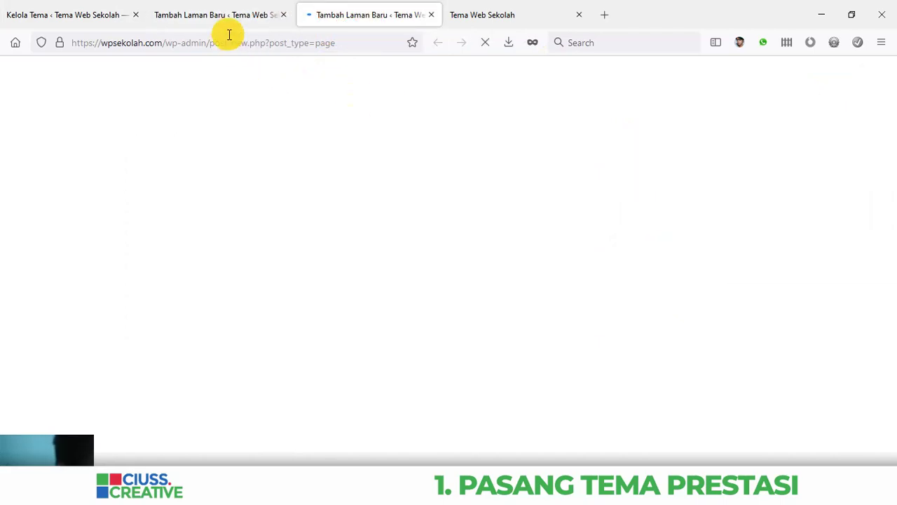
{"action": "left_click", "coordinate": [219, 15]}
{"action": "left_click", "coordinate": [184, 152]}
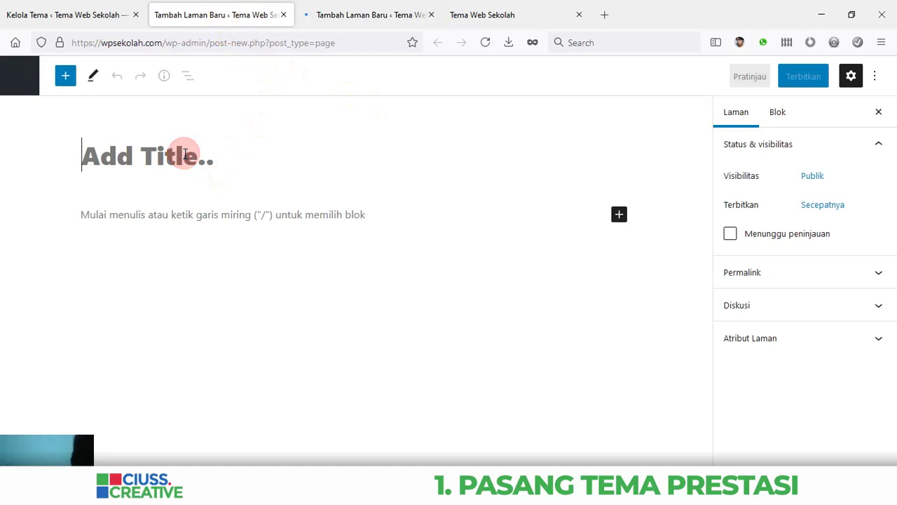
{"action": "type", "text": "Beranda"}
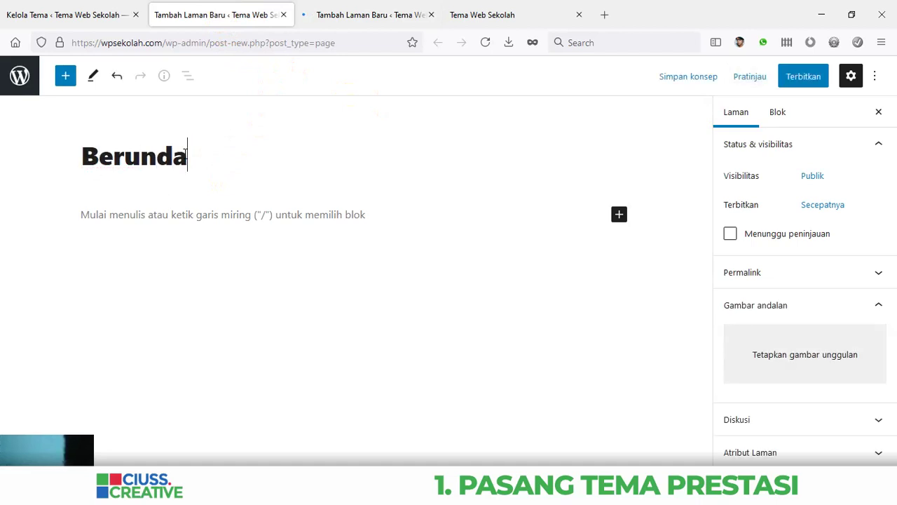
{"action": "key", "text": "BackSpace"}
{"action": "key", "text": "BackSpace"}
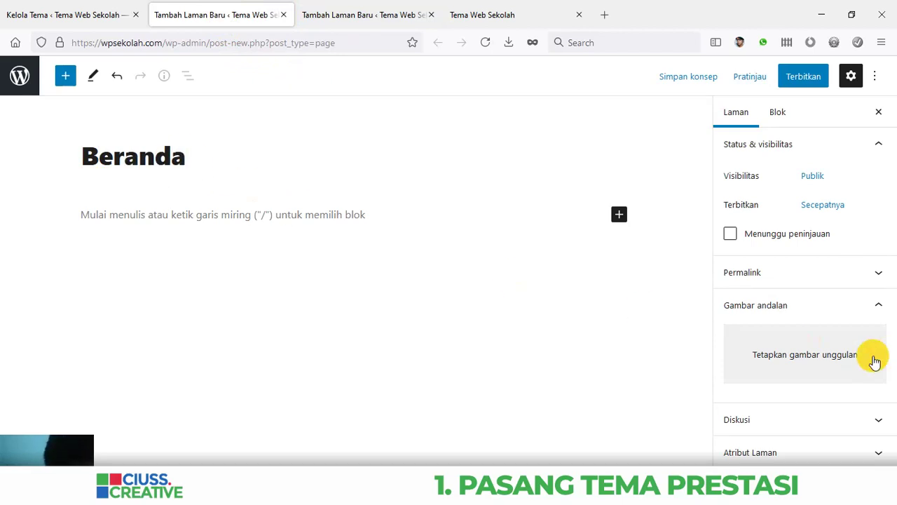
Step: Assign Template Beranda to the Beranda page in its page attributes and publish the page
{"action": "left_click", "coordinate": [857, 452]}
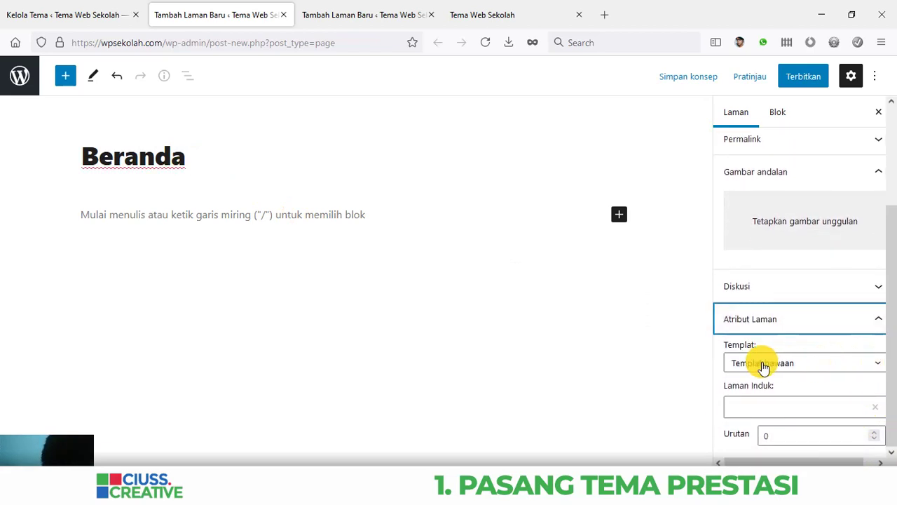
{"action": "left_click_drag", "start_coordinate": [726, 352], "coordinate": [797, 367]}
{"action": "left_click", "coordinate": [803, 366]}
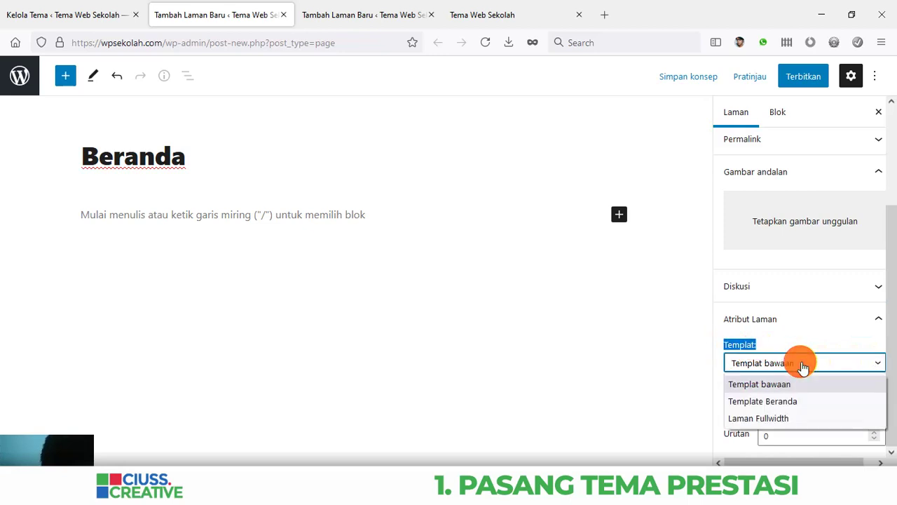
{"action": "left_click", "coordinate": [771, 400]}
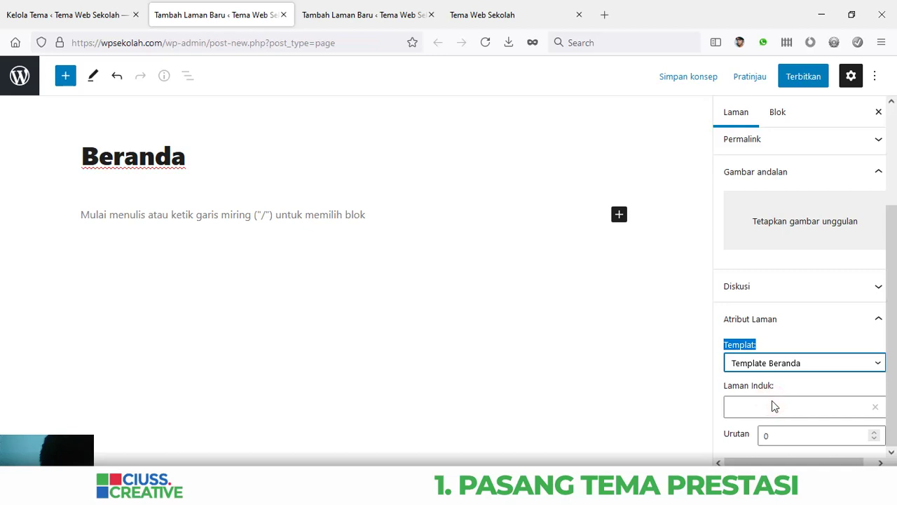
{"action": "left_click", "coordinate": [808, 351]}
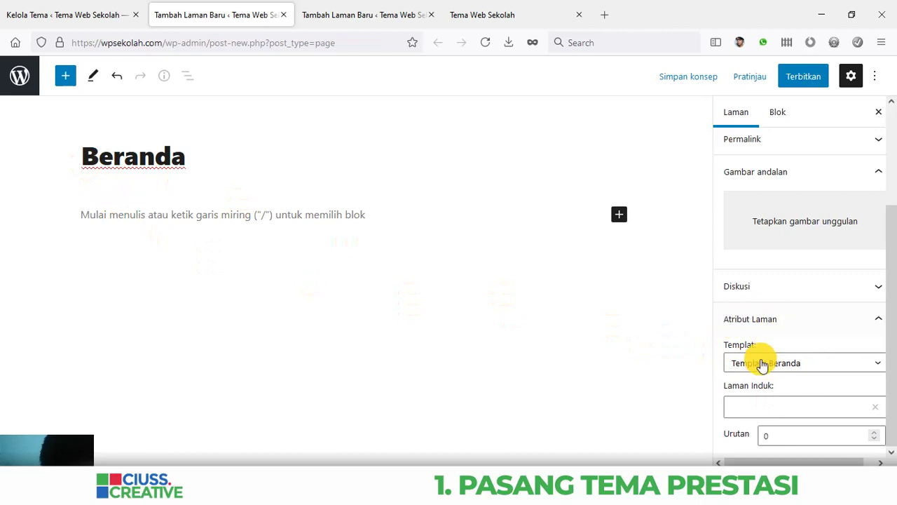
{"action": "left_click", "coordinate": [795, 78]}
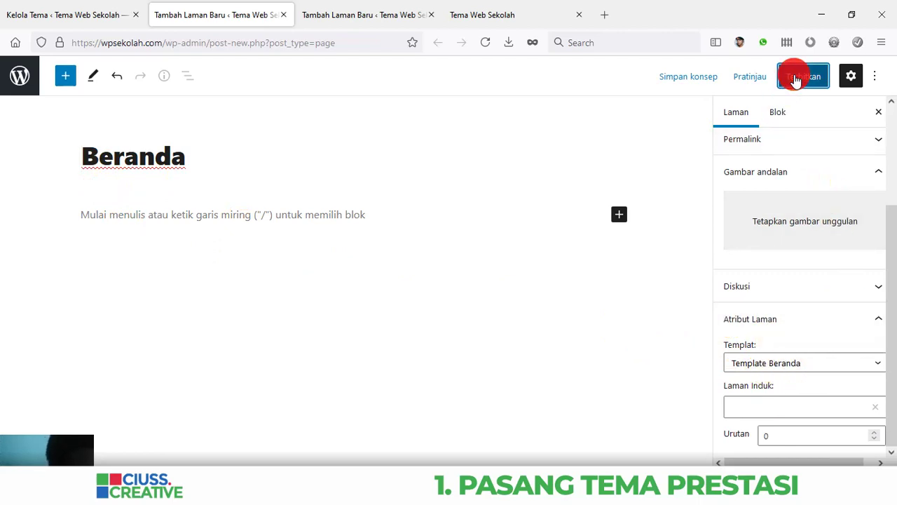
{"action": "left_click", "coordinate": [764, 79]}
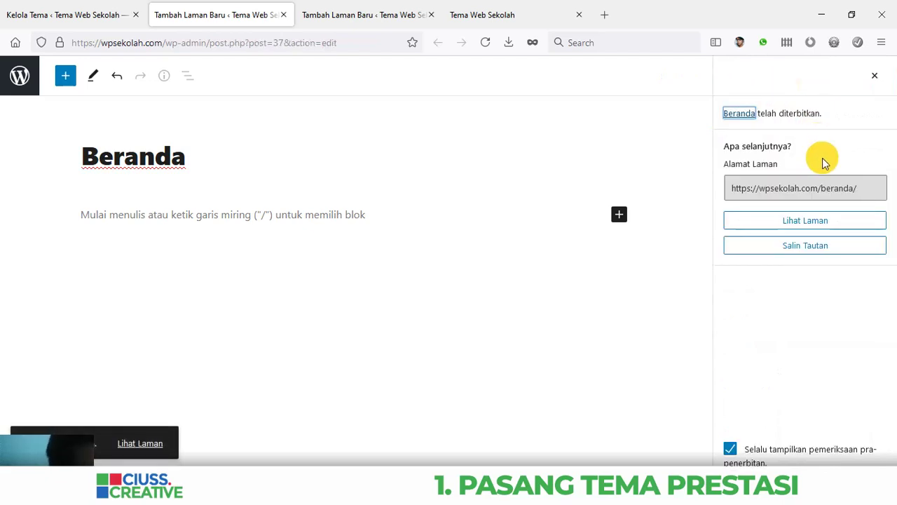
Step: In the second new-page editor, title the page Berita and publish it
{"action": "left_click", "coordinate": [370, 15]}
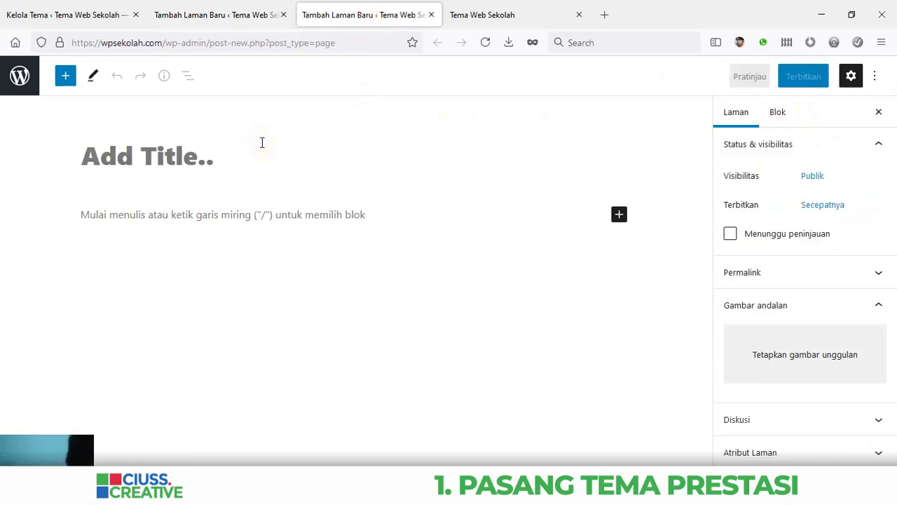
{"action": "type", "text": "Berita"}
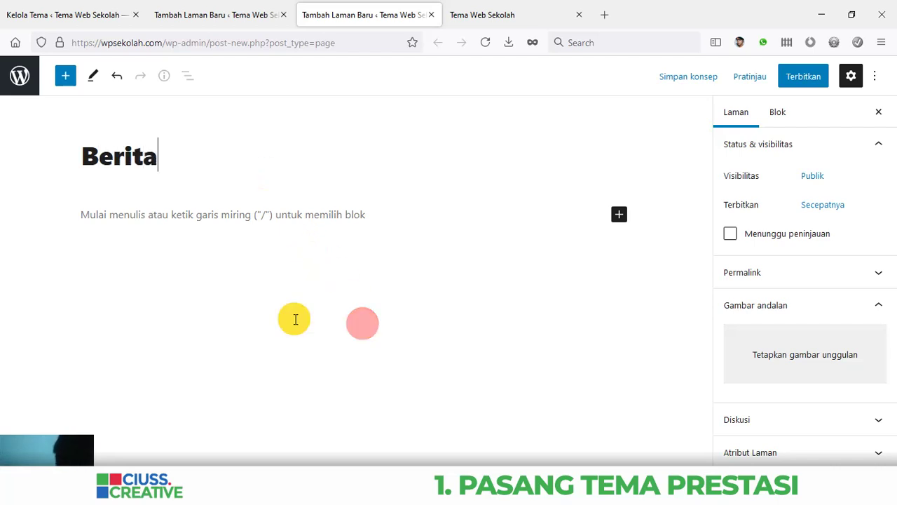
{"action": "left_click", "coordinate": [559, 275]}
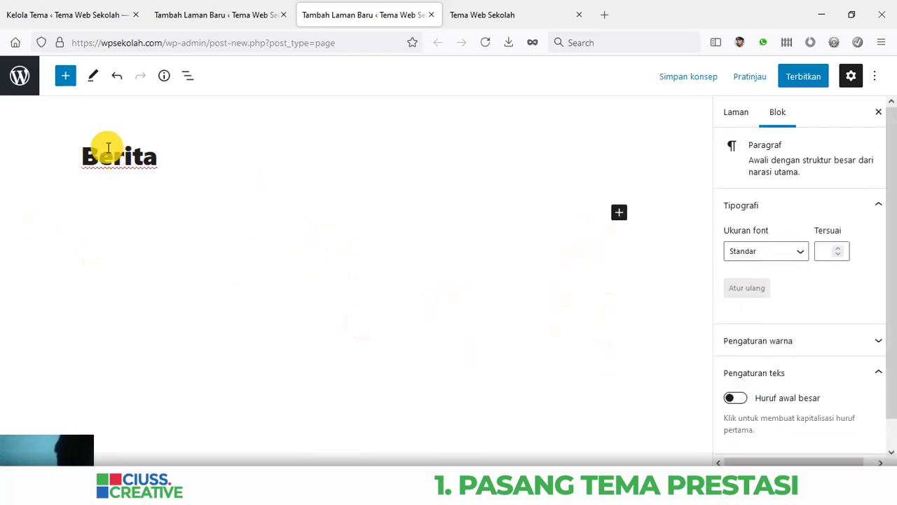
{"action": "left_click", "coordinate": [87, 157]}
{"action": "left_click", "coordinate": [801, 77]}
{"action": "left_click", "coordinate": [764, 75]}
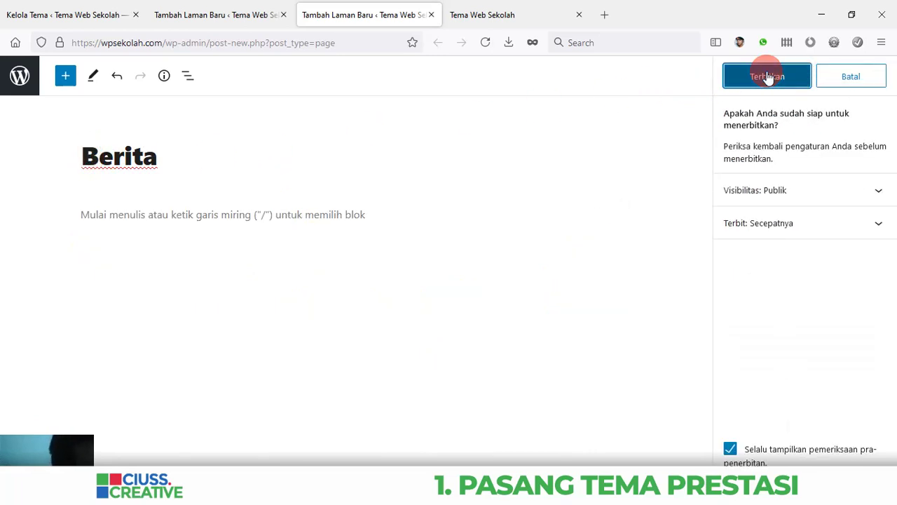
Step: Return to the theme admin tab and open the list of all pages to check the Beranda and Berita entries
{"action": "left_click", "coordinate": [77, 19]}
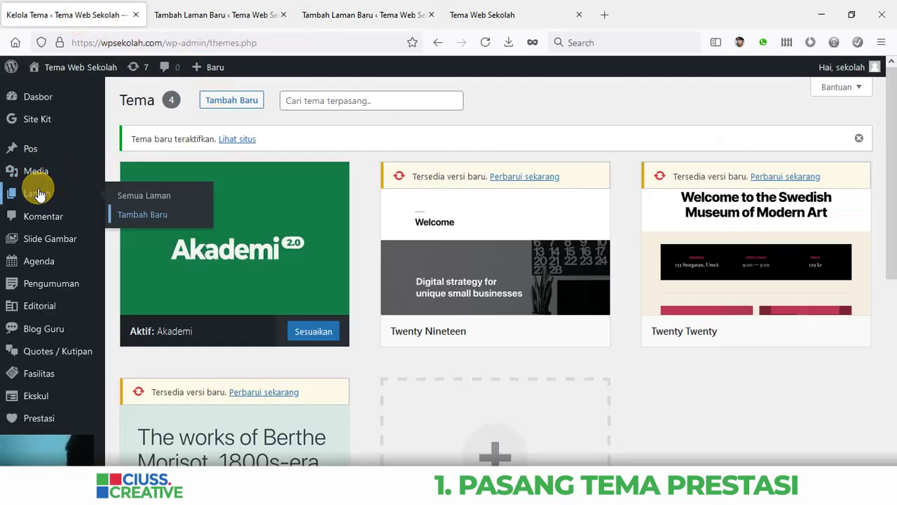
{"action": "left_click", "coordinate": [39, 195]}
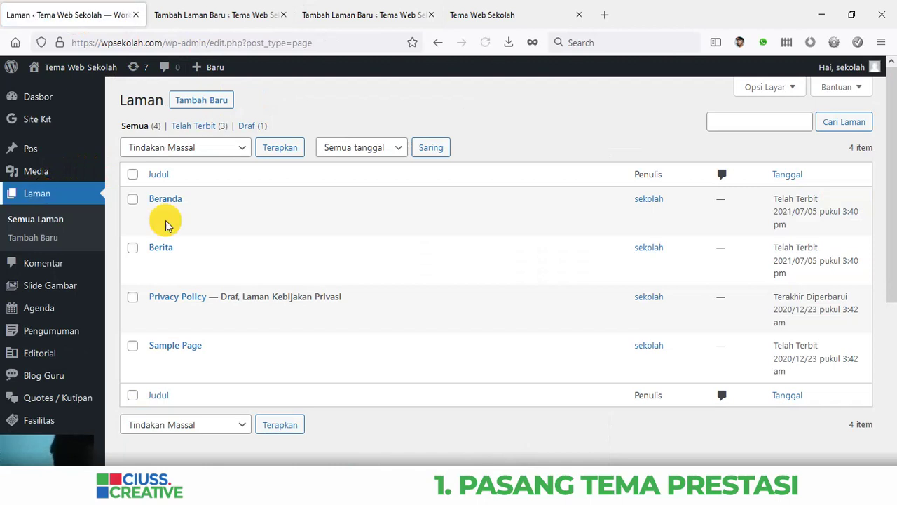
{"action": "left_click", "coordinate": [167, 203]}
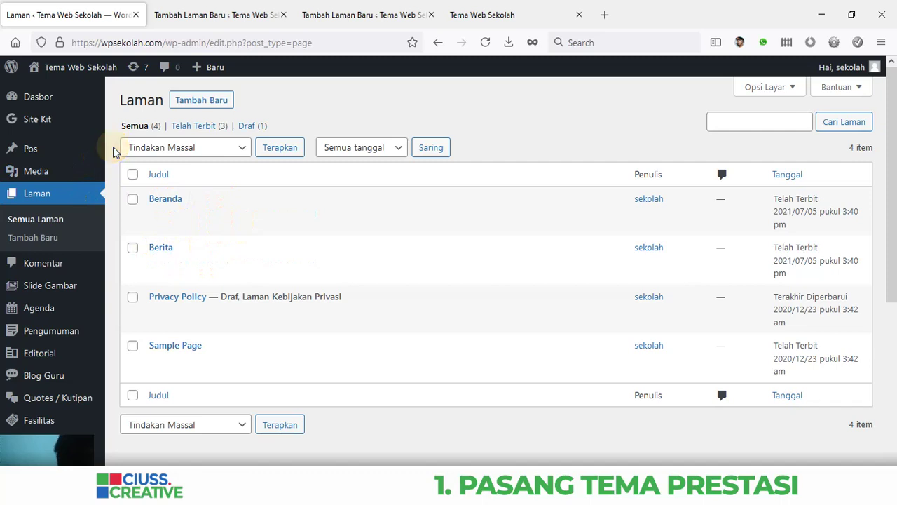
Step: Open the Reading settings (Membaca) and set the homepage display to a static page (Laman statis)
{"action": "scroll", "coordinate": [112, 152], "scroll_direction": "down", "scroll_amount": 5}
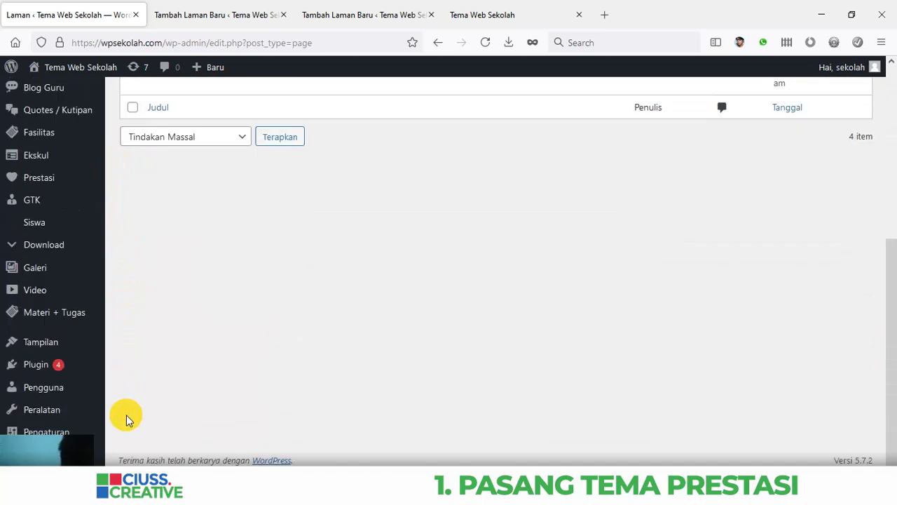
{"action": "mouse_move", "coordinate": [21, 431]}
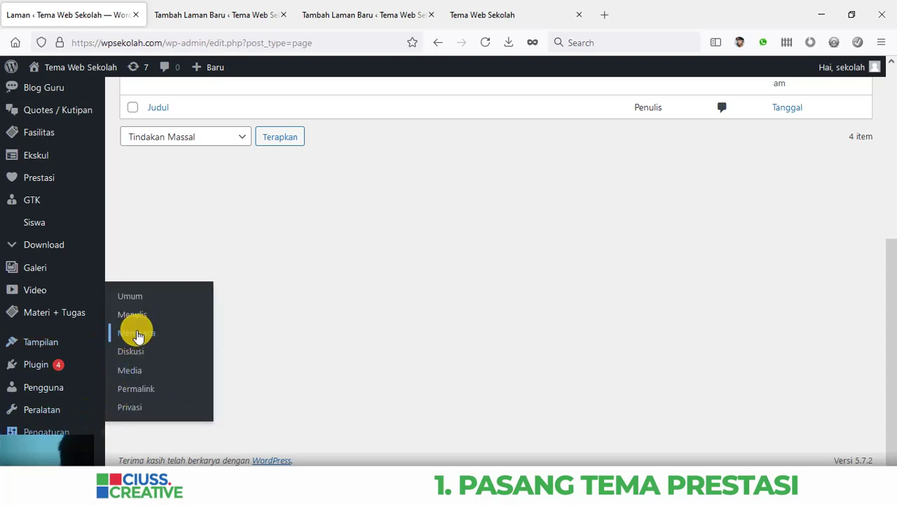
{"action": "left_click", "coordinate": [141, 336]}
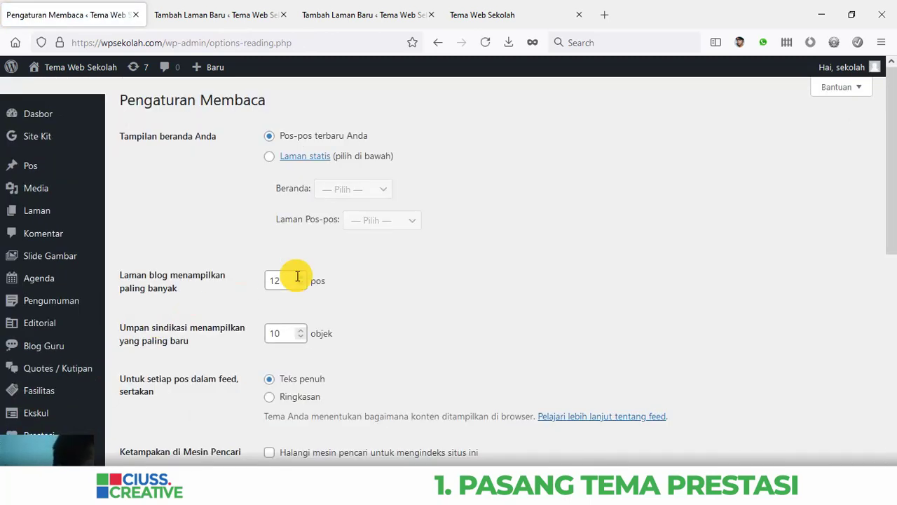
{"action": "left_click", "coordinate": [270, 157]}
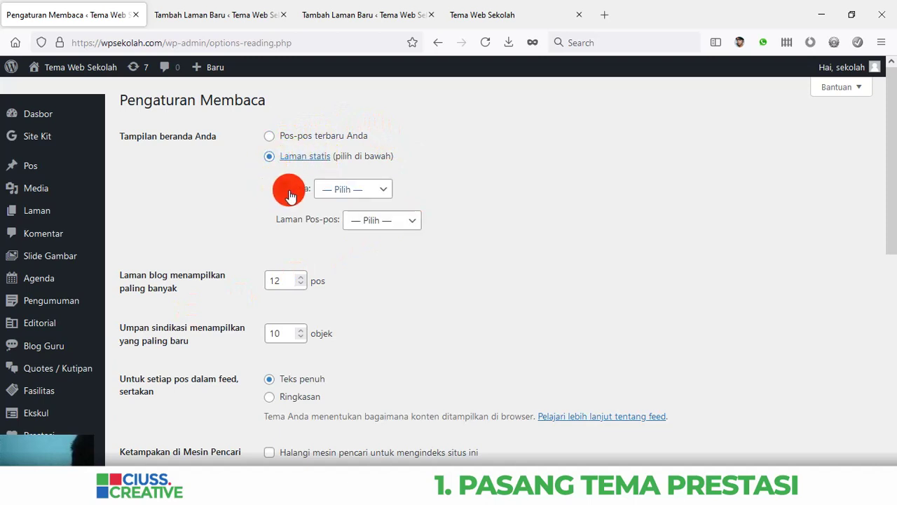
Step: Set the static homepage to Beranda and the posts page to Berita, and save the reading settings
{"action": "left_click", "coordinate": [368, 189]}
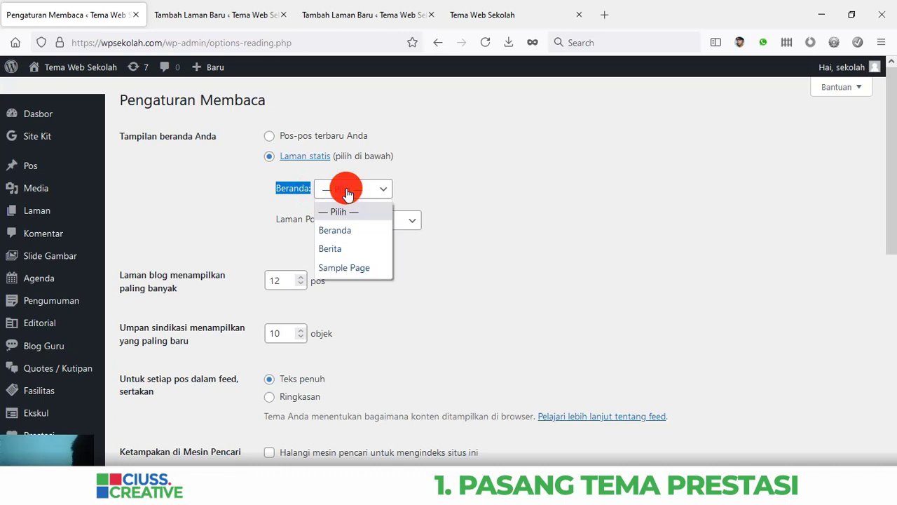
{"action": "left_click", "coordinate": [346, 230]}
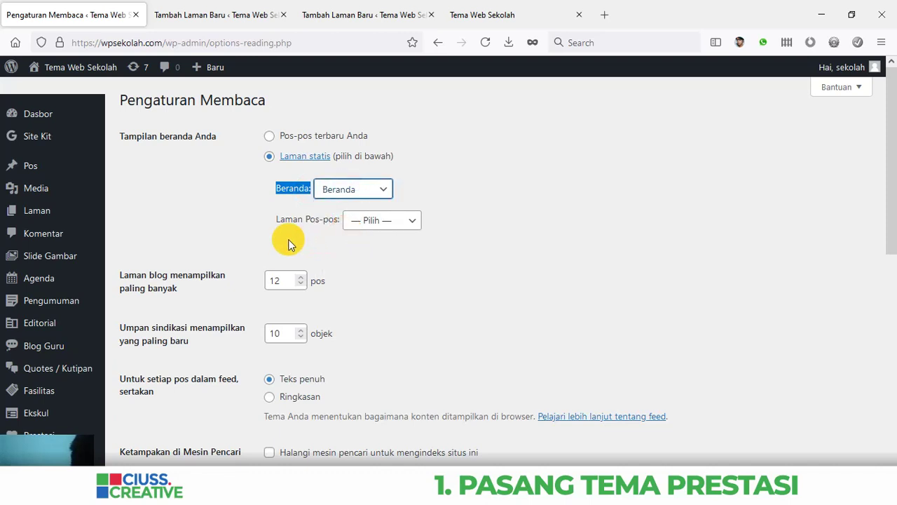
{"action": "left_click_drag", "start_coordinate": [274, 223], "coordinate": [370, 220]}
{"action": "left_click", "coordinate": [369, 223]}
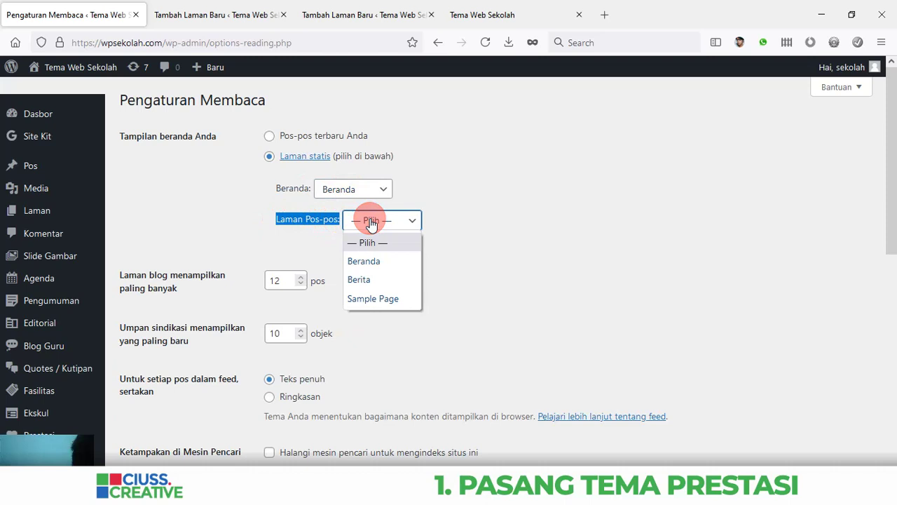
{"action": "left_click", "coordinate": [372, 281]}
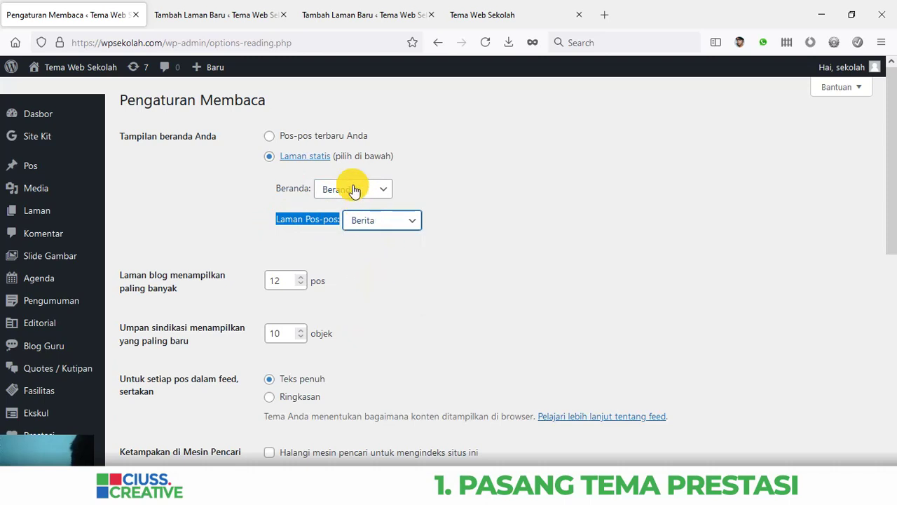
{"action": "left_click", "coordinate": [464, 191]}
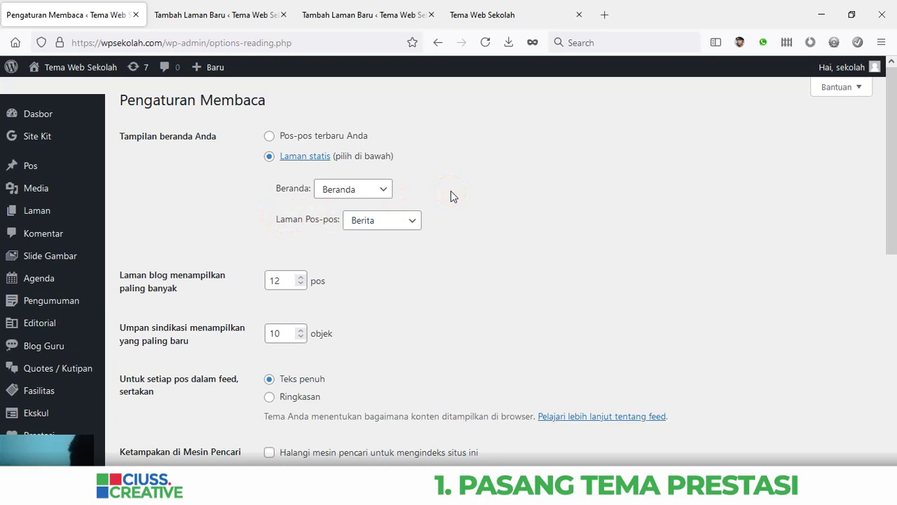
{"action": "scroll", "coordinate": [450, 192], "scroll_direction": "down", "scroll_amount": 5}
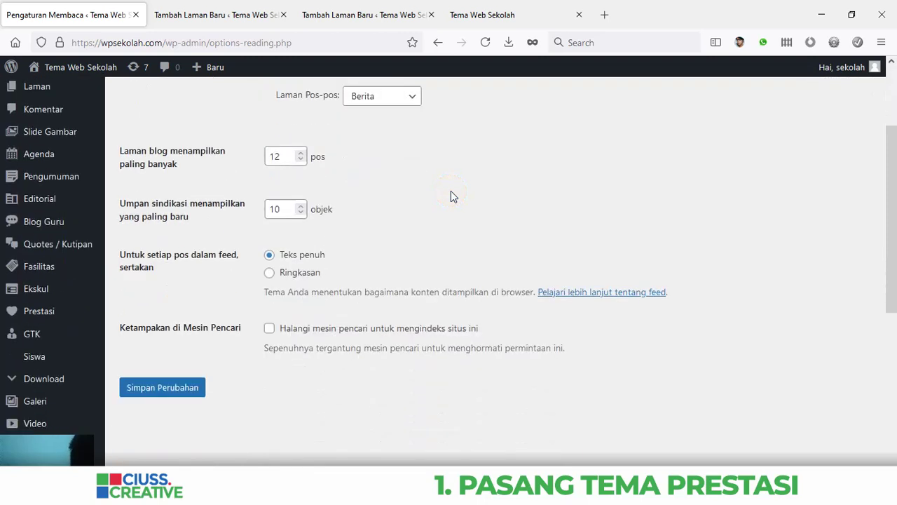
{"action": "left_click", "coordinate": [160, 181]}
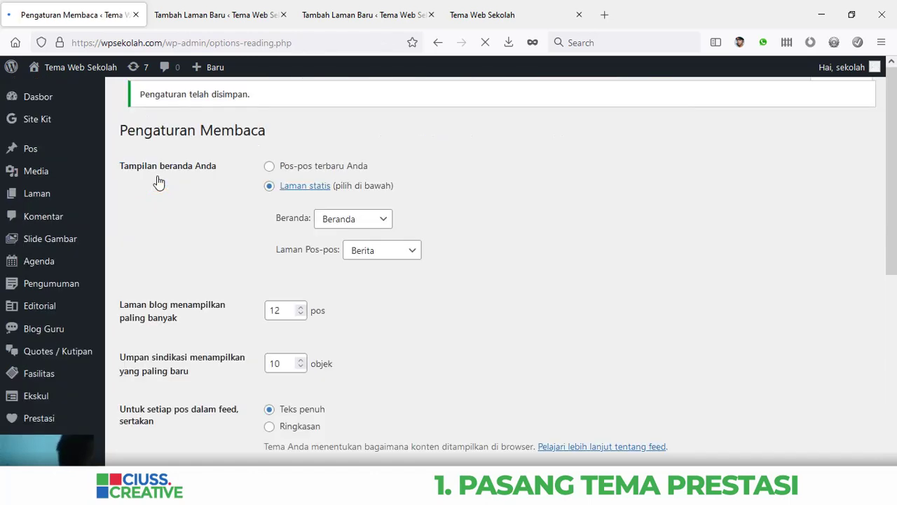
Step: Close the two leftover page-editor tabs, and reload the school site's front page to review its layout and sections
{"action": "left_click", "coordinate": [283, 14]}
{"action": "left_click", "coordinate": [283, 14]}
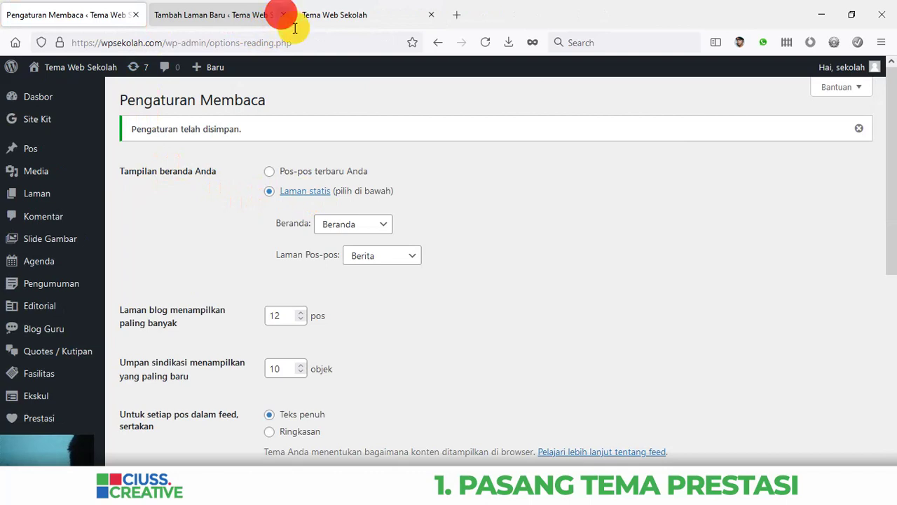
{"action": "left_click", "coordinate": [217, 18]}
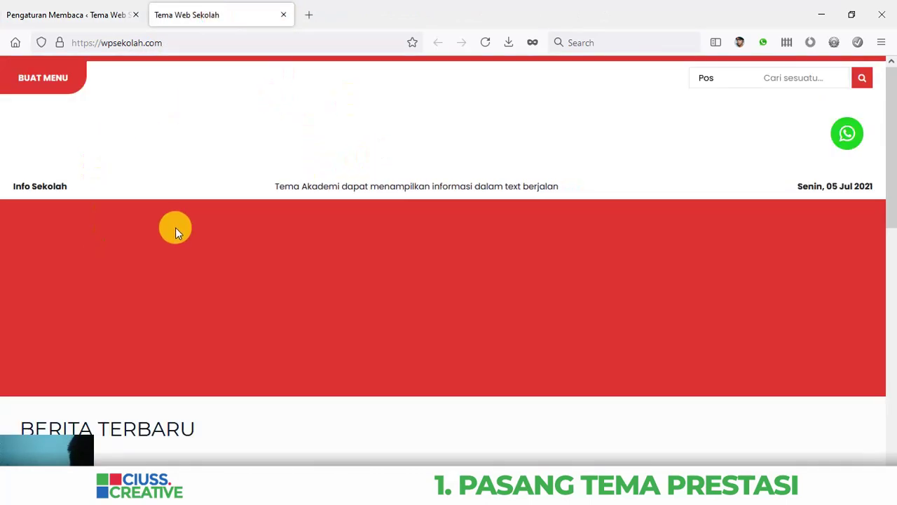
{"action": "left_click", "coordinate": [485, 44]}
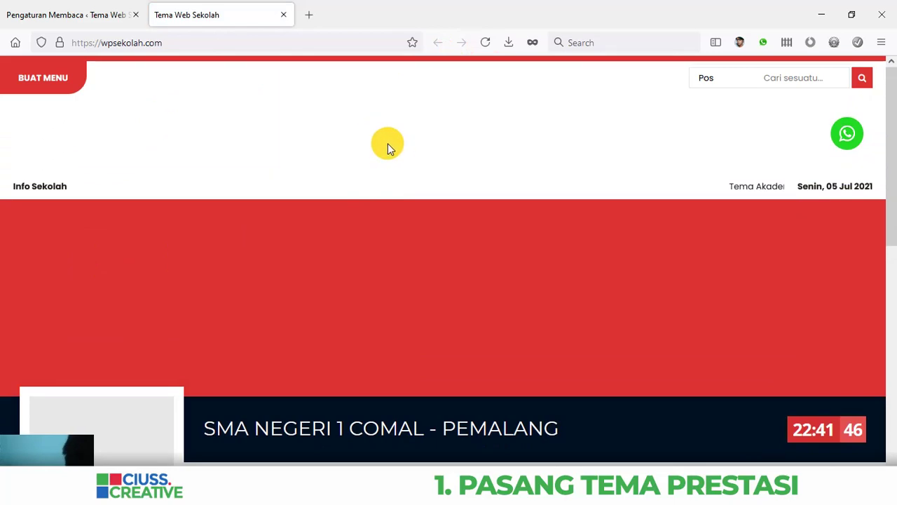
{"action": "scroll", "coordinate": [404, 139], "scroll_direction": "down", "scroll_amount": 1}
{"action": "scroll", "coordinate": [404, 139], "scroll_direction": "down", "scroll_amount": 5}
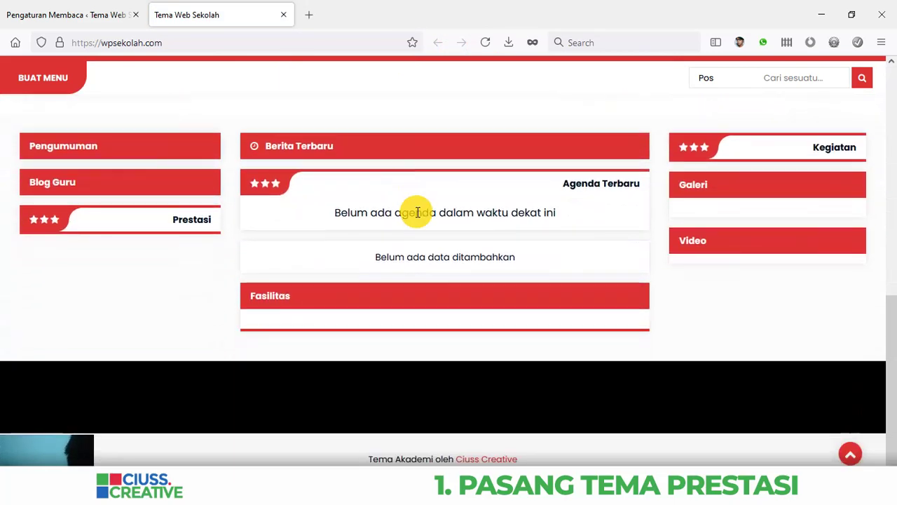
{"action": "scroll", "coordinate": [417, 211], "scroll_direction": "up", "scroll_amount": 6}
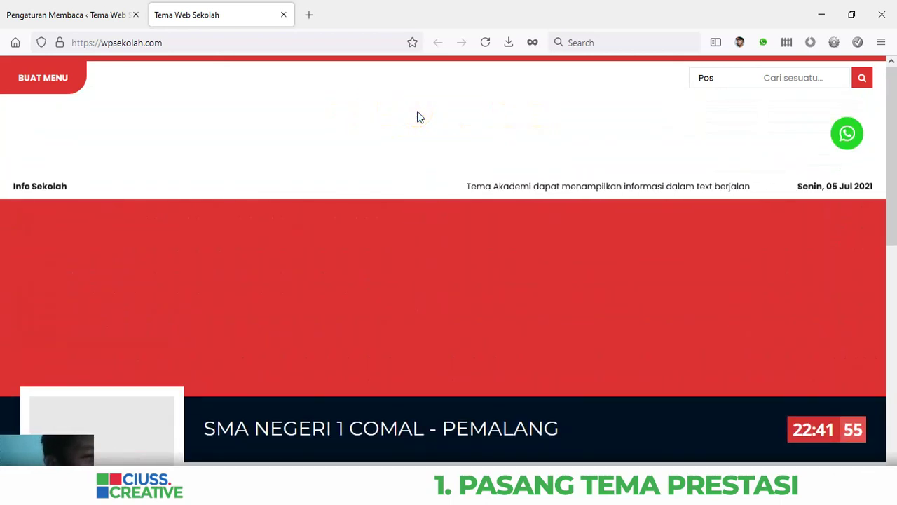
Step: Return to the admin tab, open the Dasbor, and examine the content types offered from Slide Gambar through Materi + Tugas
{"action": "left_click", "coordinate": [69, 17]}
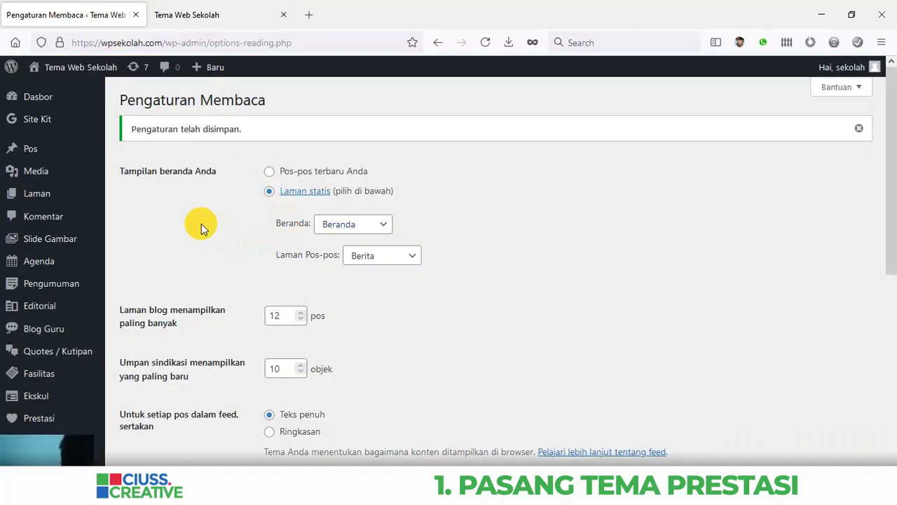
{"action": "left_click", "coordinate": [39, 98]}
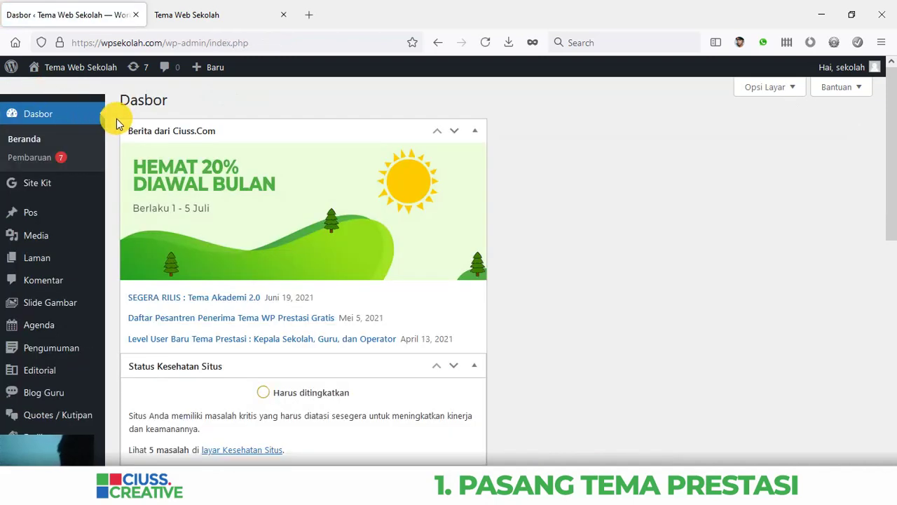
{"action": "scroll", "coordinate": [115, 124], "scroll_direction": "down", "scroll_amount": 2}
{"action": "mouse_move", "coordinate": [34, 242]}
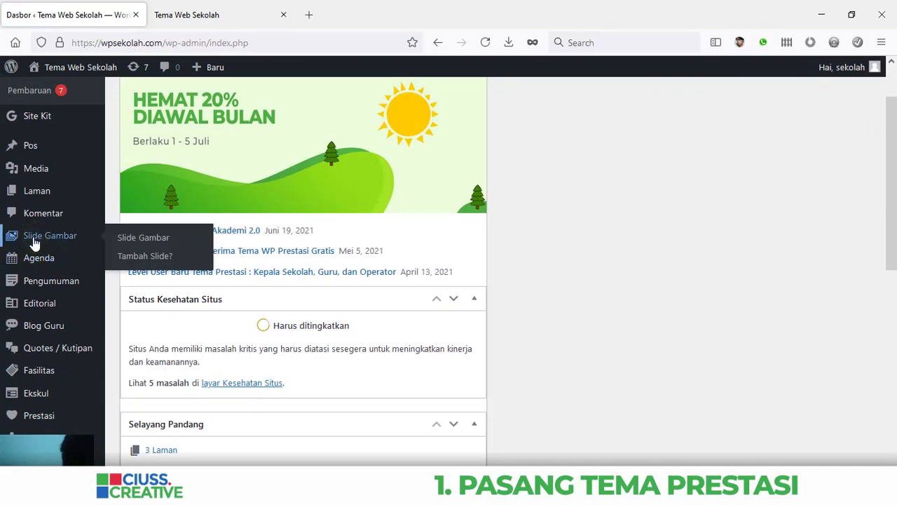
{"action": "left_click", "coordinate": [45, 283]}
{"action": "scroll", "coordinate": [45, 283], "scroll_direction": "down", "scroll_amount": 6}
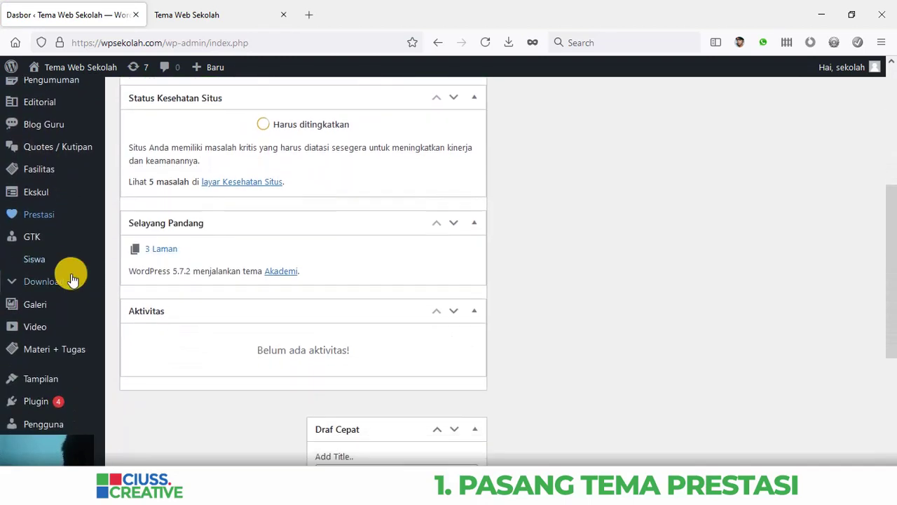
{"action": "mouse_move", "coordinate": [65, 353]}
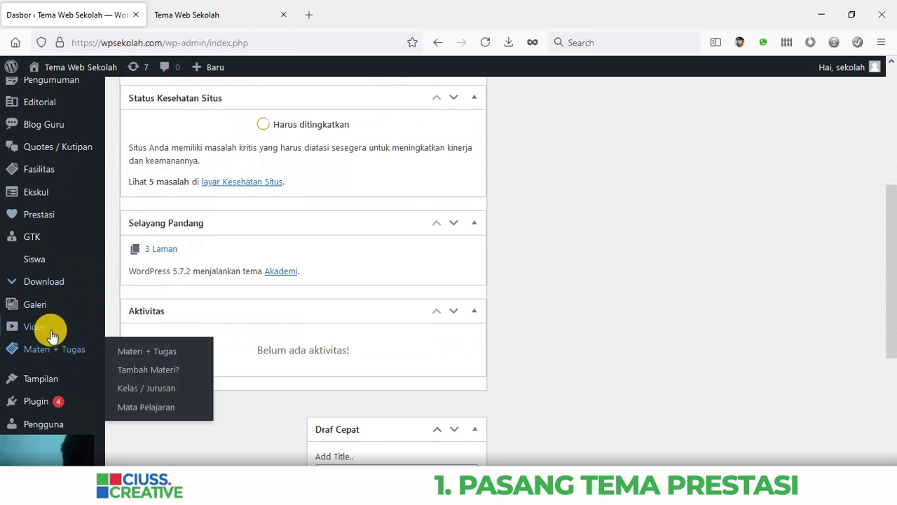
{"action": "scroll", "coordinate": [49, 229], "scroll_direction": "up", "scroll_amount": 2}
{"action": "scroll", "coordinate": [48, 228], "scroll_direction": "up", "scroll_amount": 2}
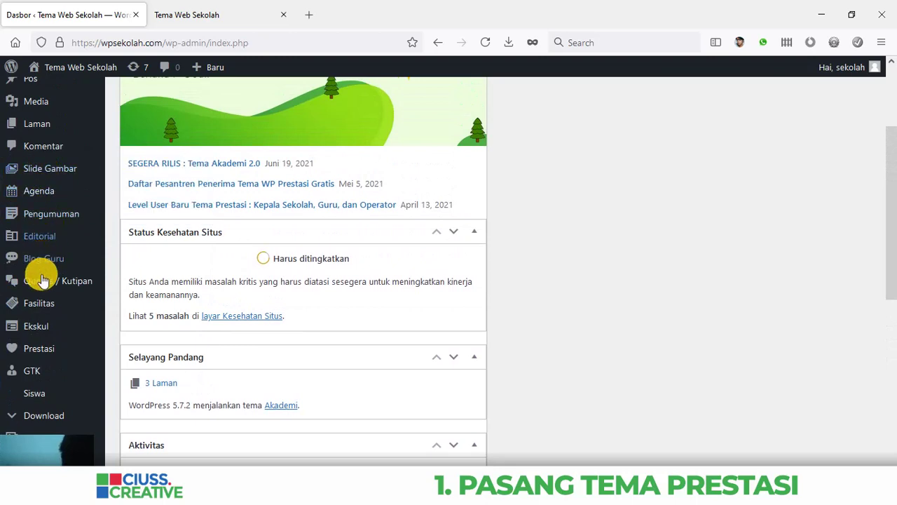
{"action": "mouse_move", "coordinate": [40, 438]}
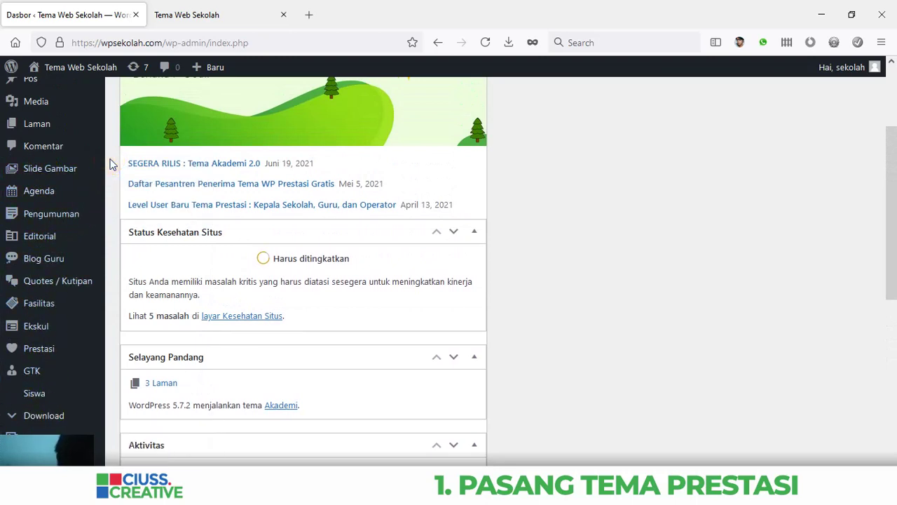
Step: Create a new post titled "Tema Akademi Sudah Bisa Diorder" with the body text "isi artikelnya disini"
{"action": "scroll", "coordinate": [110, 166], "scroll_direction": "up", "scroll_amount": 2}
{"action": "mouse_move", "coordinate": [26, 145]}
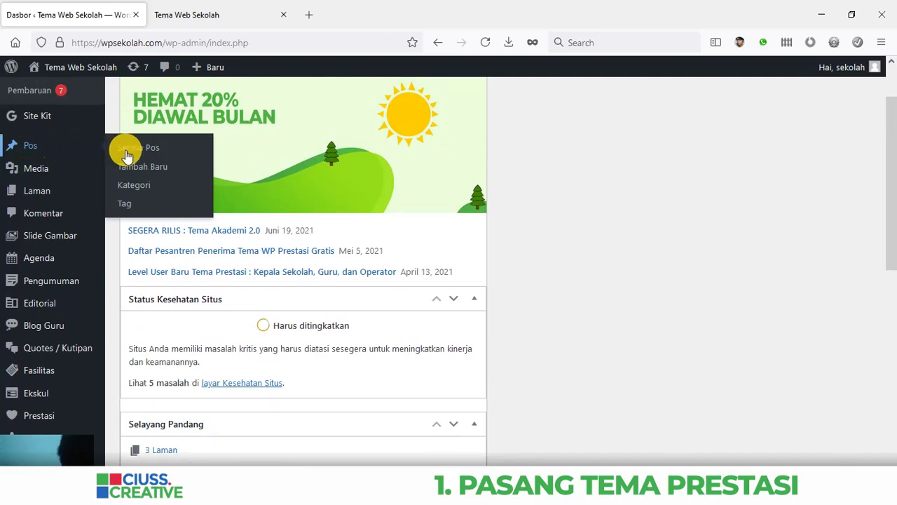
{"action": "left_click", "coordinate": [136, 174]}
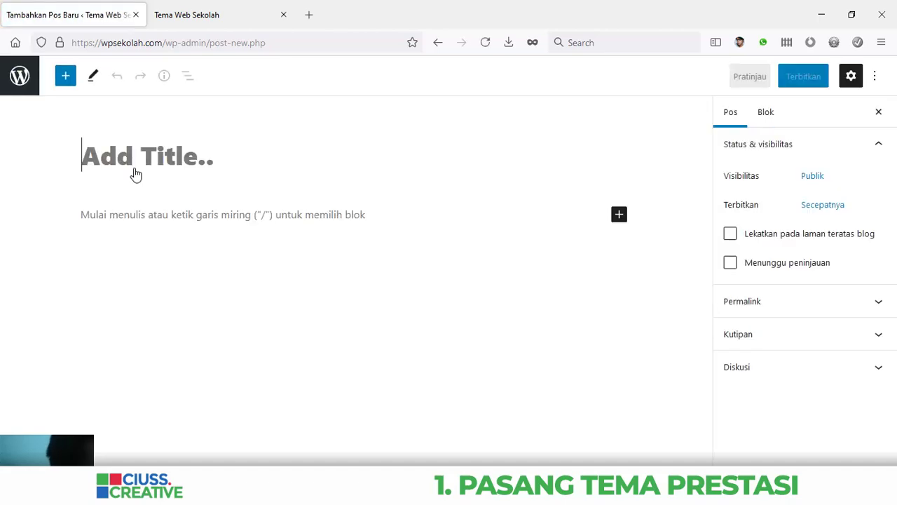
{"action": "left_click", "coordinate": [137, 155]}
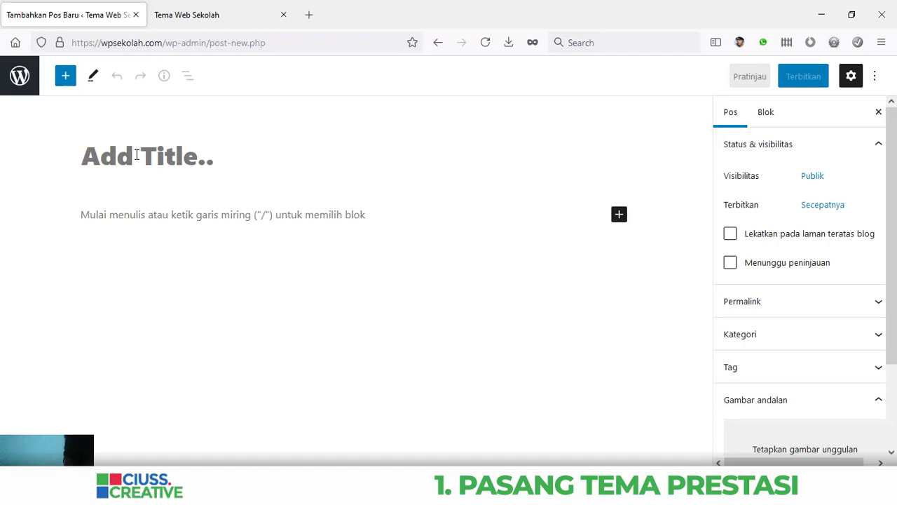
{"action": "type", "text": "Tema Akademi Sudah Bisa Di"}
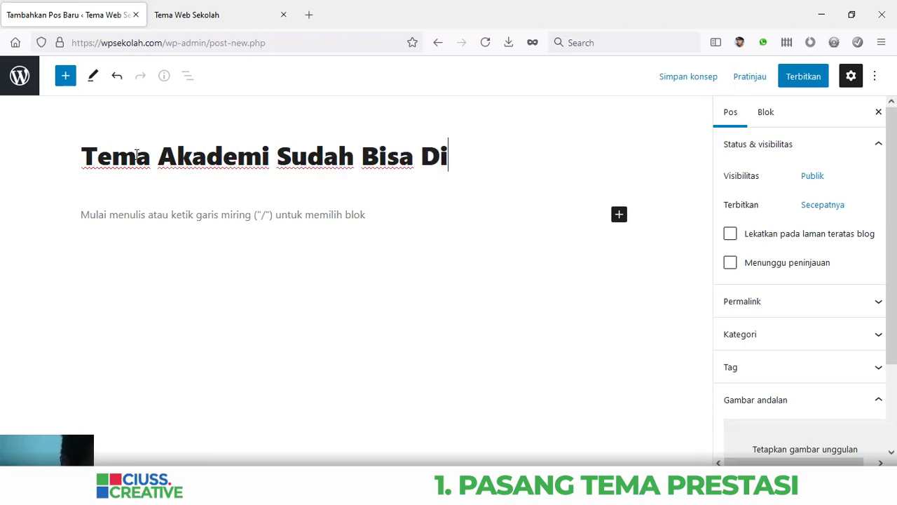
{"action": "type", "text": "order"}
{"action": "left_click", "coordinate": [152, 215]}
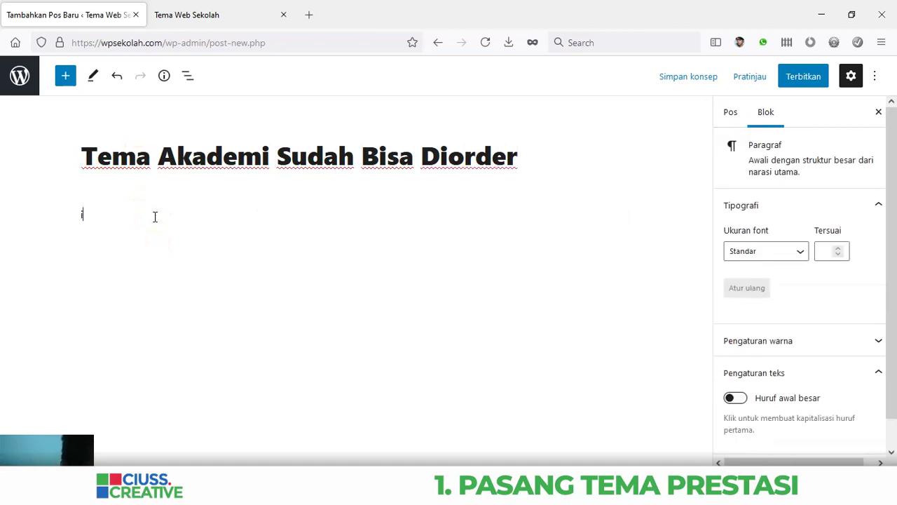
{"action": "type", "text": "isi artikelnya disini"}
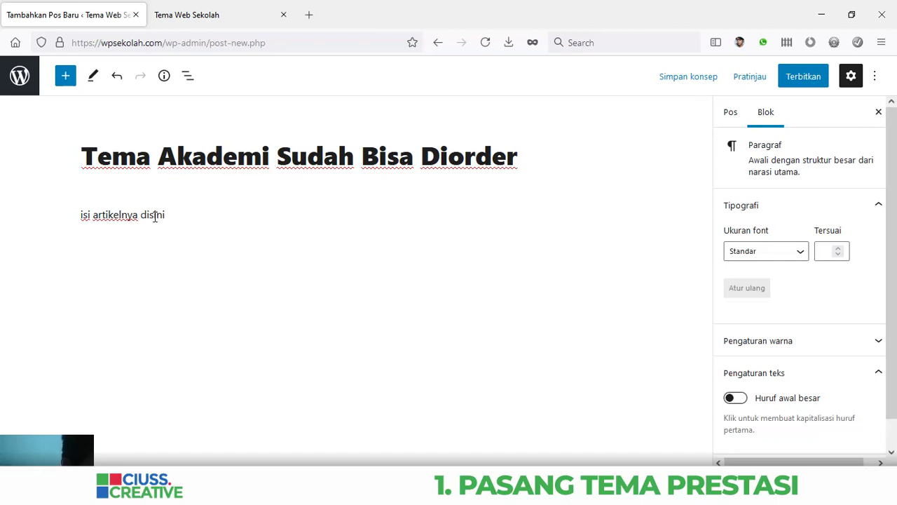
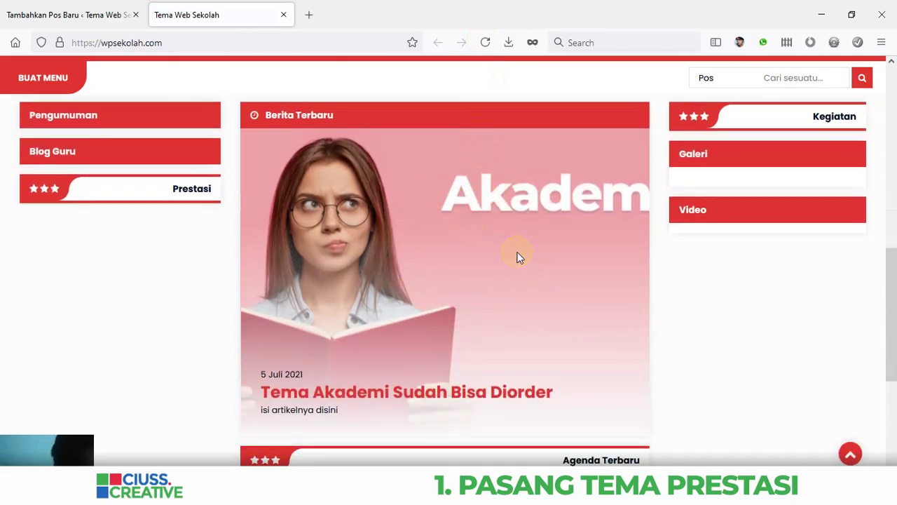
Step: Return to the admin tab, leave the published post's editor, and start a new Slide Gambar entry
{"action": "scroll", "coordinate": [533, 294], "scroll_direction": "up", "scroll_amount": 7}
{"action": "left_click", "coordinate": [90, 15]}
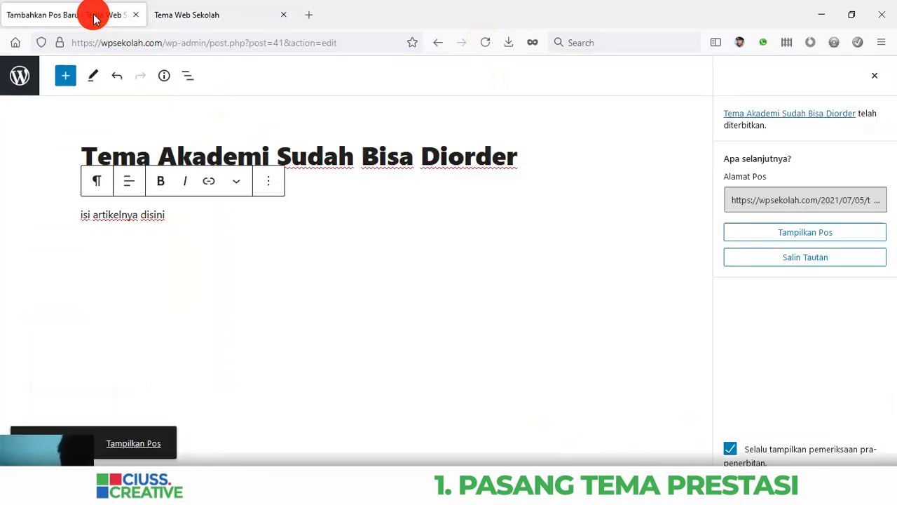
{"action": "left_click", "coordinate": [19, 75]}
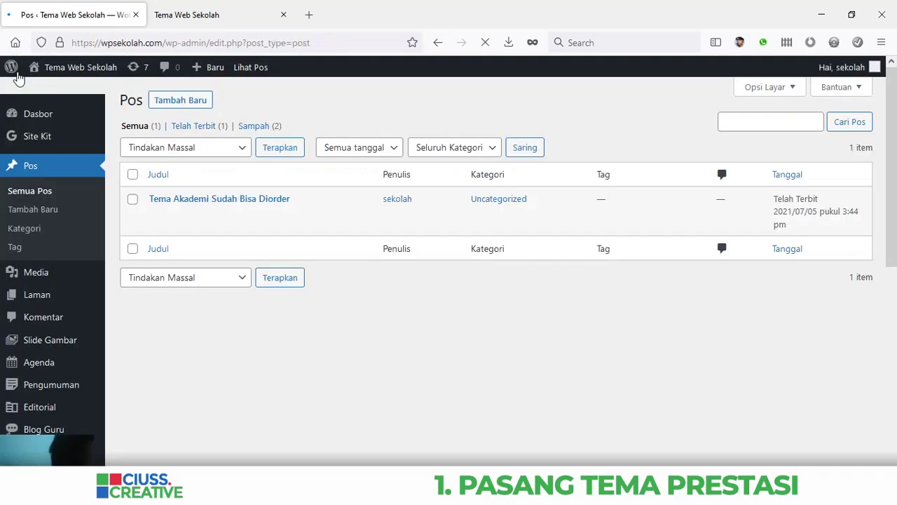
{"action": "scroll", "coordinate": [94, 207], "scroll_direction": "down", "scroll_amount": 3}
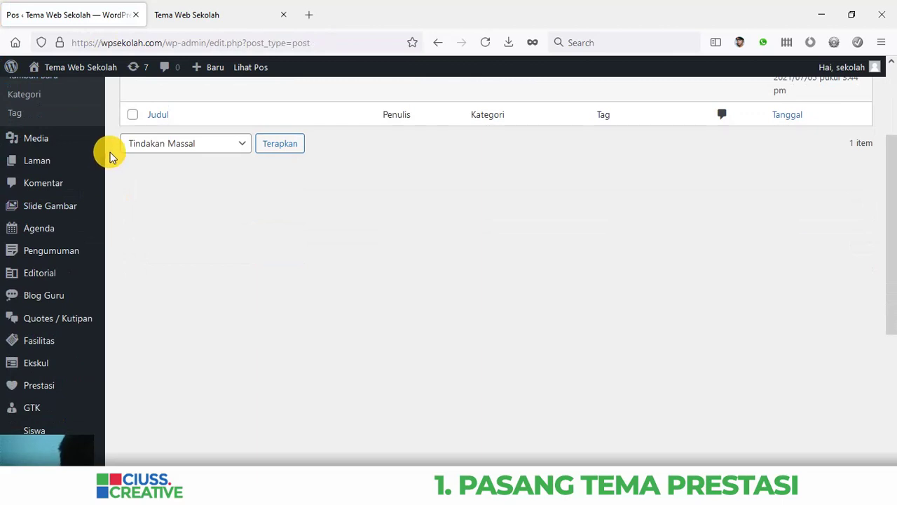
{"action": "scroll", "coordinate": [111, 155], "scroll_direction": "down", "scroll_amount": 2}
{"action": "mouse_move", "coordinate": [39, 140]}
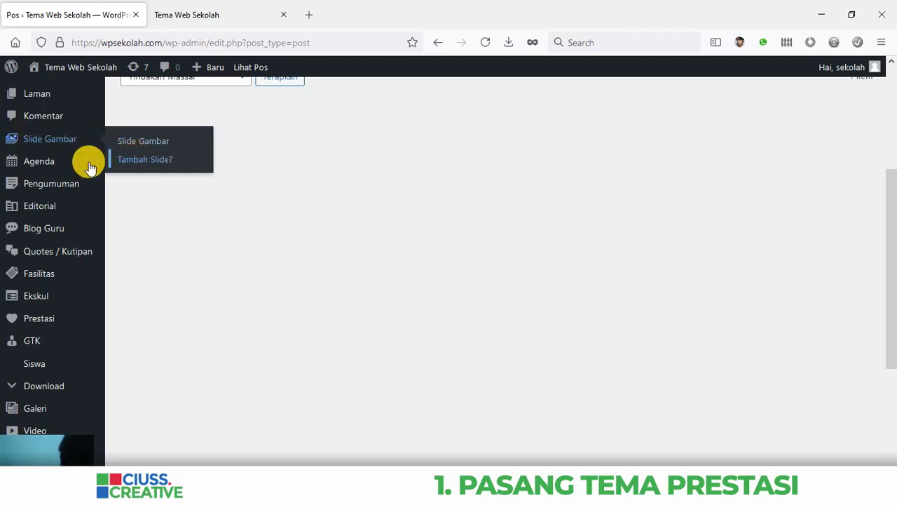
{"action": "mouse_move", "coordinate": [36, 188]}
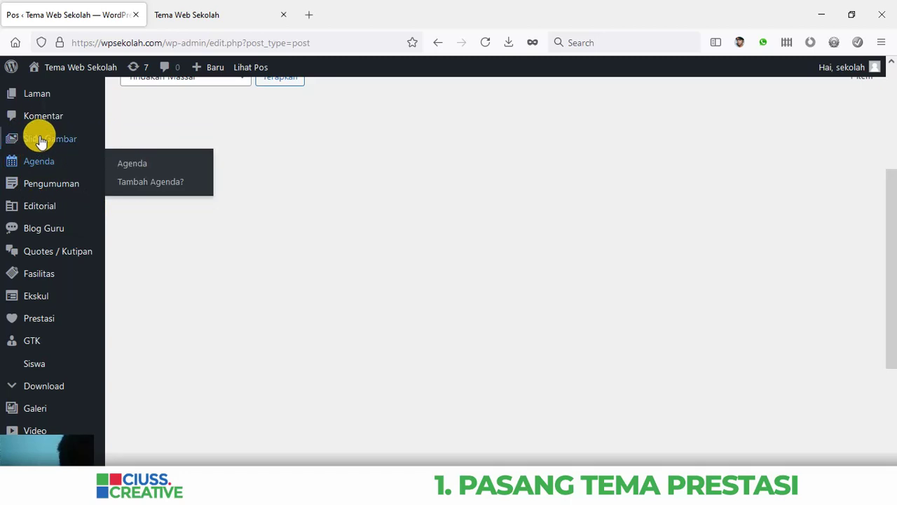
{"action": "left_click", "coordinate": [141, 164]}
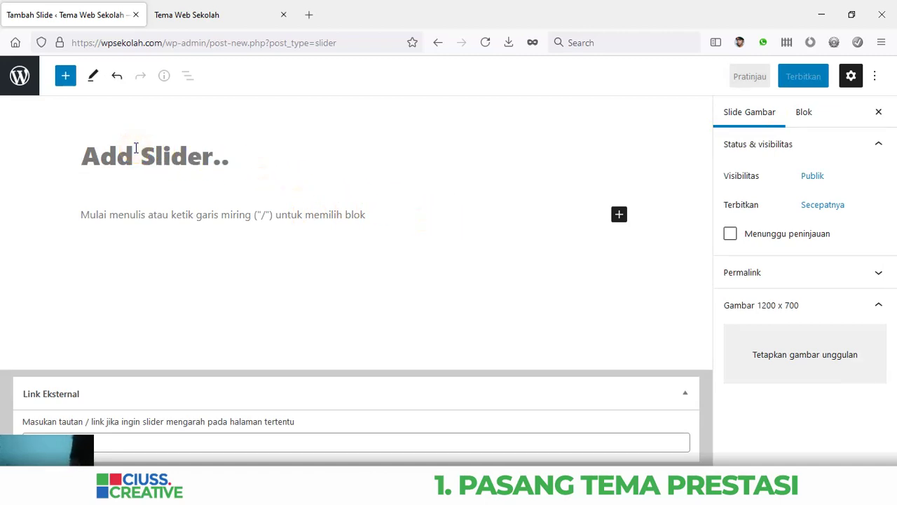
Step: Title the new slide "Slider Baru" and upload akademi-slide1.jpg from the Desktop as its featured image
{"action": "type", "text": "Slider Baru"}
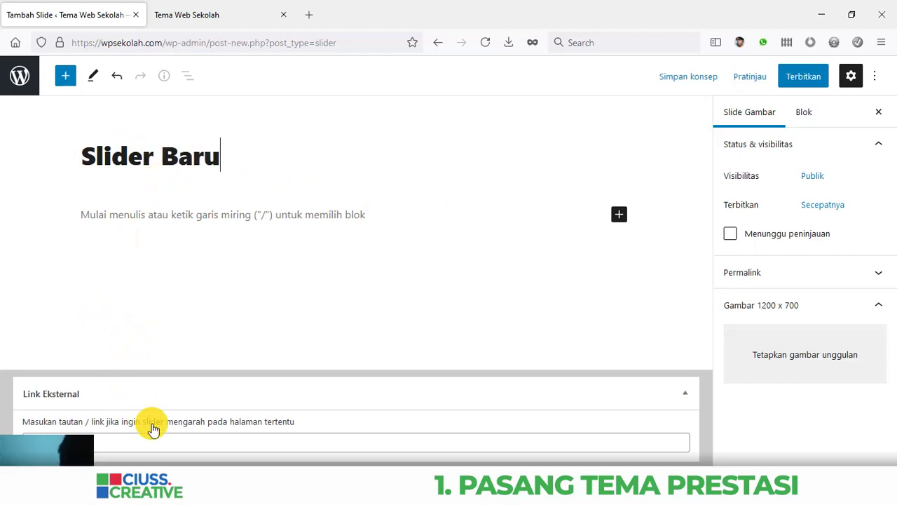
{"action": "left_click", "coordinate": [161, 445]}
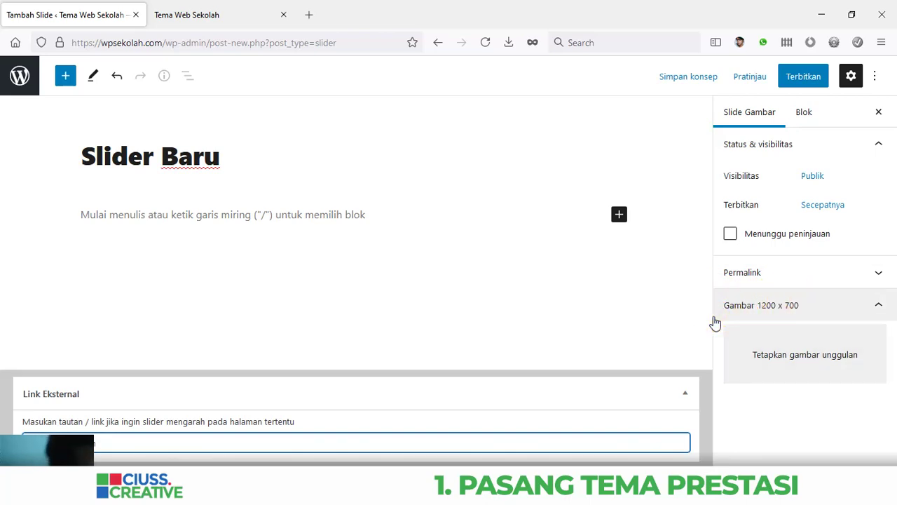
{"action": "left_click", "coordinate": [812, 359]}
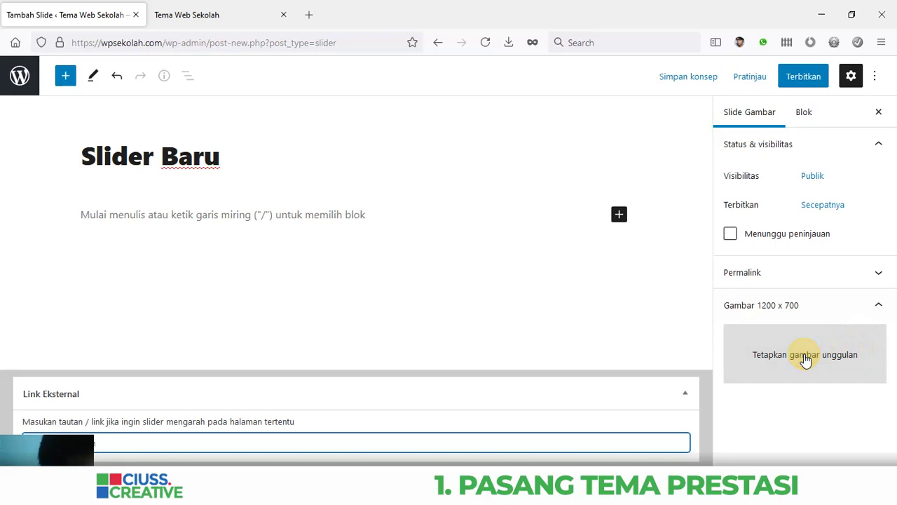
{"action": "left_click", "coordinate": [804, 357]}
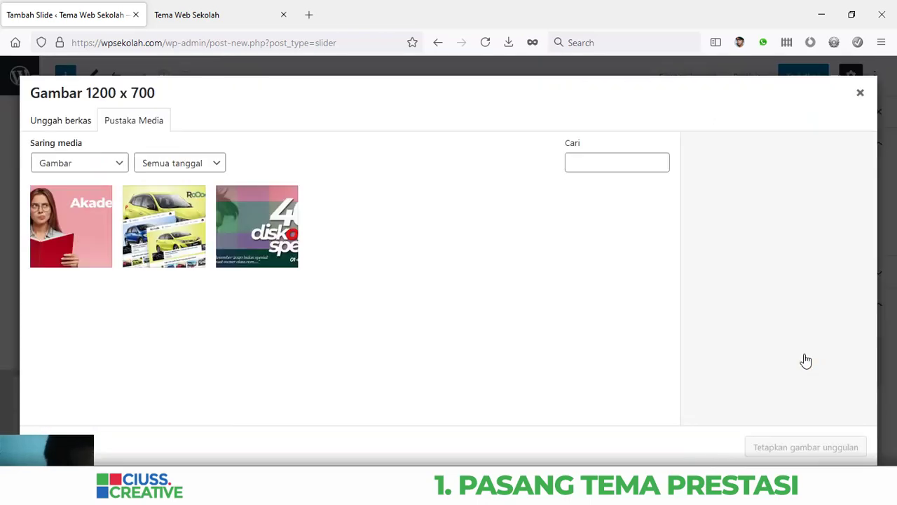
{"action": "left_click", "coordinate": [46, 120]}
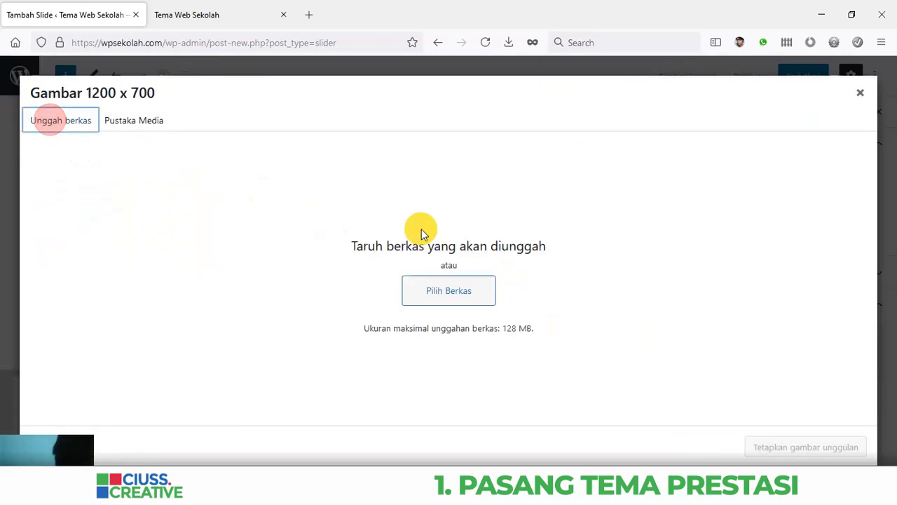
{"action": "left_click", "coordinate": [440, 285]}
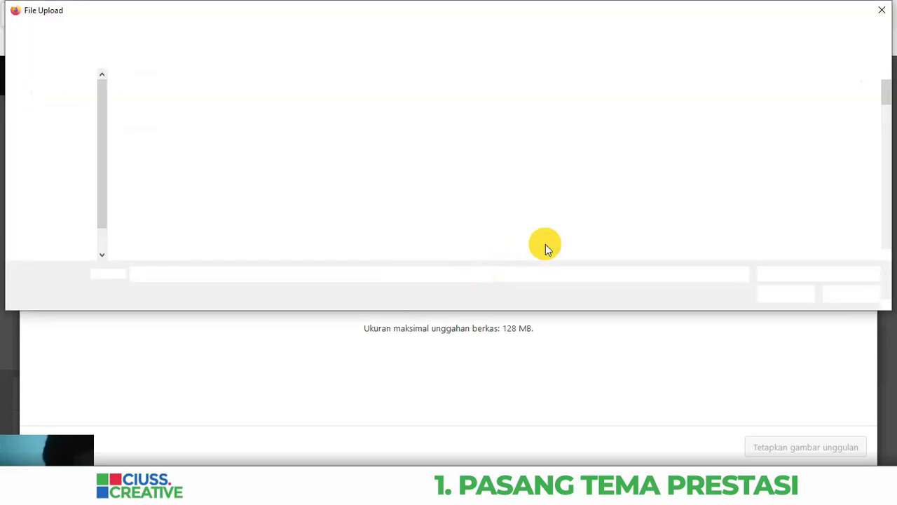
{"action": "scroll", "coordinate": [680, 195], "scroll_direction": "down", "scroll_amount": 1}
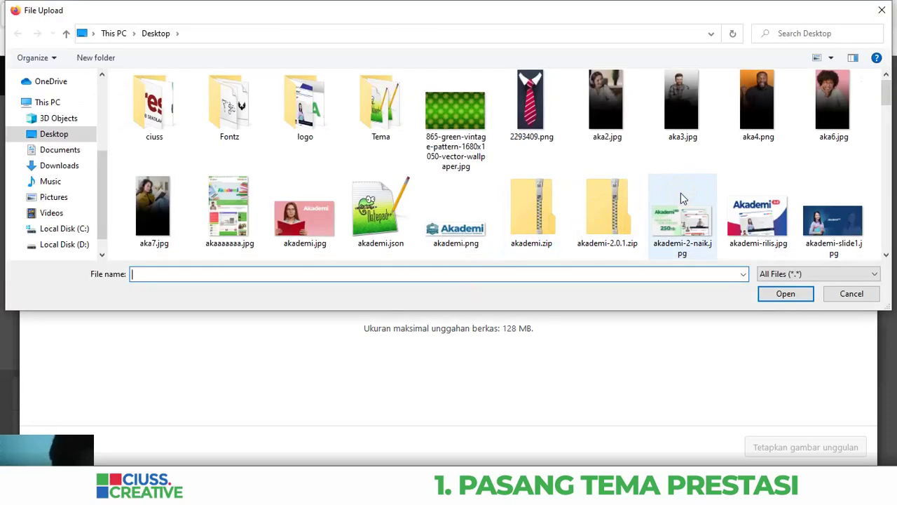
{"action": "left_click", "coordinate": [834, 223]}
{"action": "left_click", "coordinate": [786, 294]}
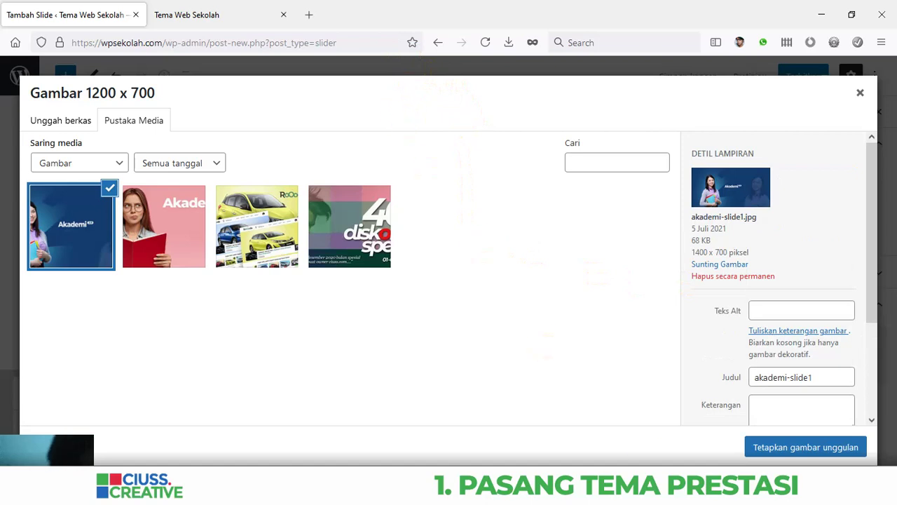
{"action": "left_click", "coordinate": [819, 452]}
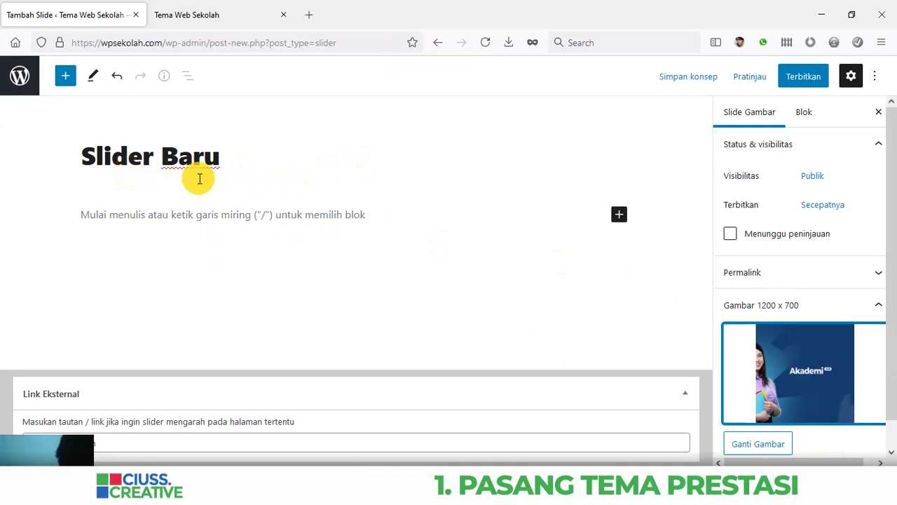
Step: Publish the slide and reload the school site's front page to check the slider
{"action": "left_click", "coordinate": [801, 76]}
{"action": "left_click", "coordinate": [805, 78]}
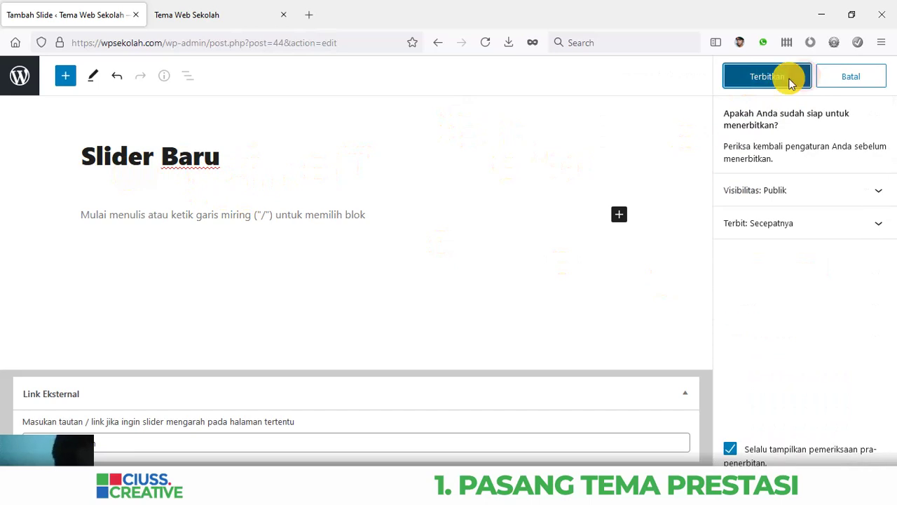
{"action": "left_click", "coordinate": [788, 83]}
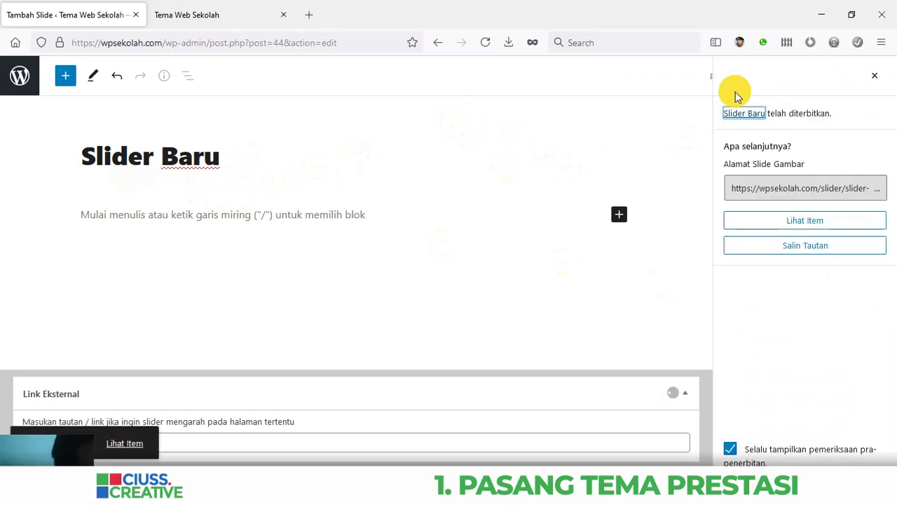
{"action": "left_click", "coordinate": [175, 16]}
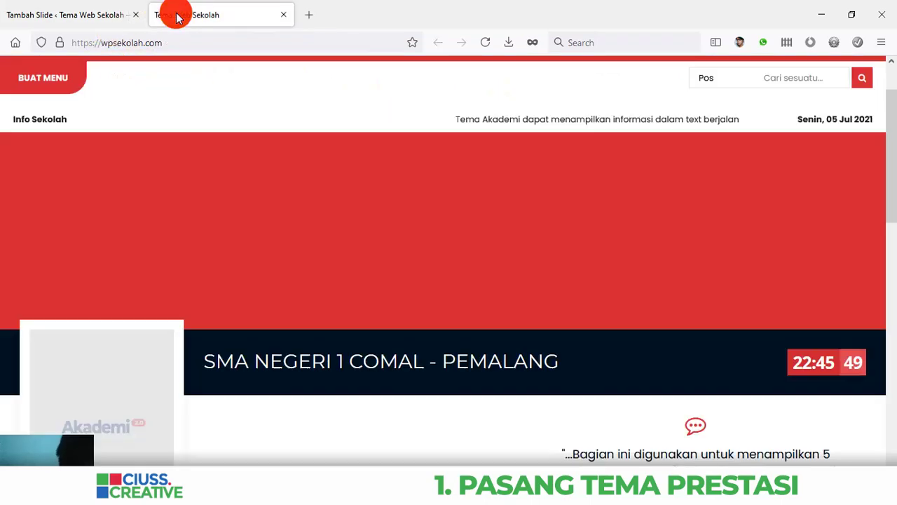
{"action": "left_click", "coordinate": [485, 42]}
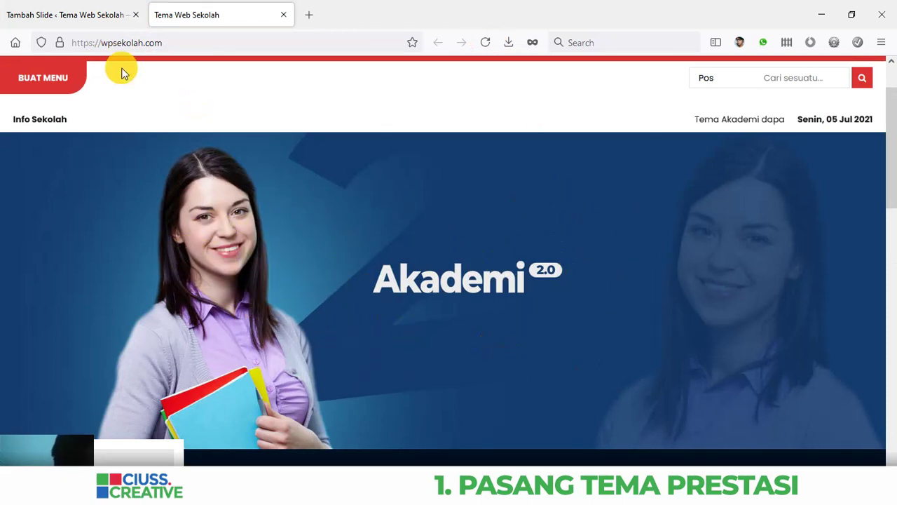
Step: Return to the admin tab, leave the published slide's editor, and start a new Agenda entry
{"action": "left_click", "coordinate": [48, 14]}
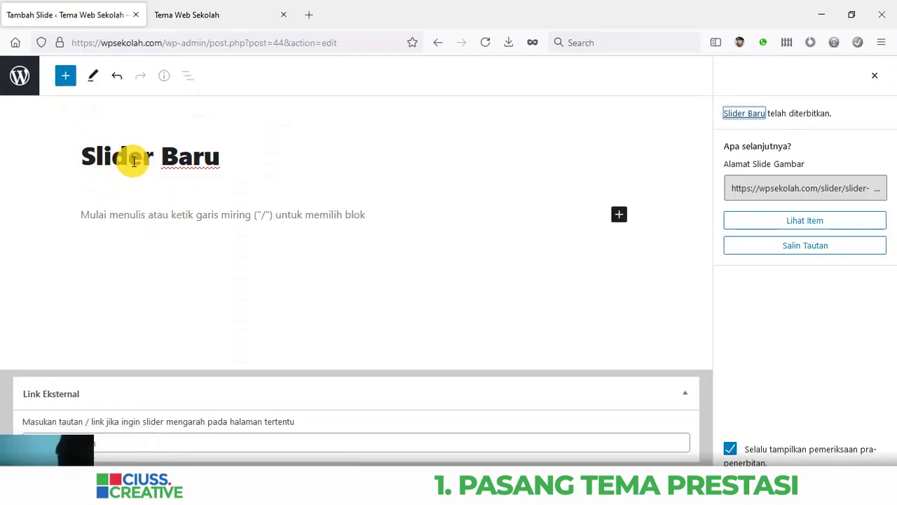
{"action": "left_click", "coordinate": [17, 76]}
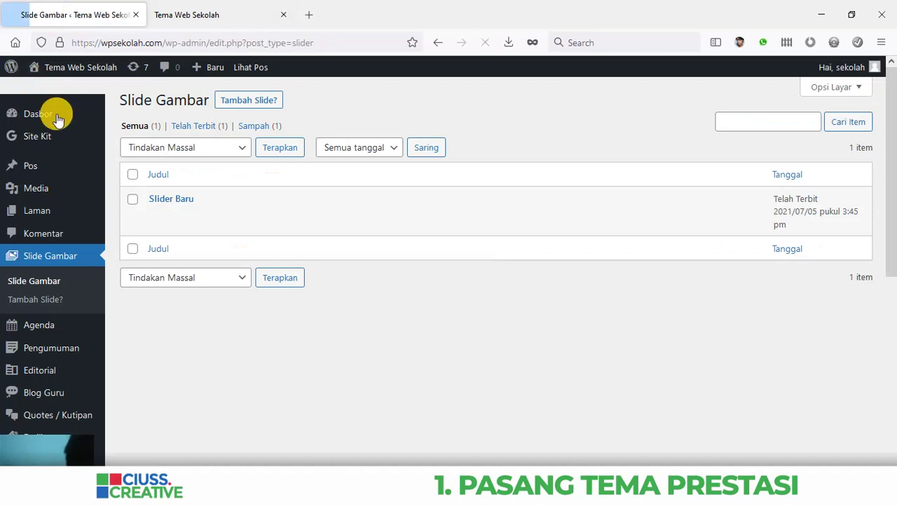
{"action": "mouse_move", "coordinate": [91, 189]}
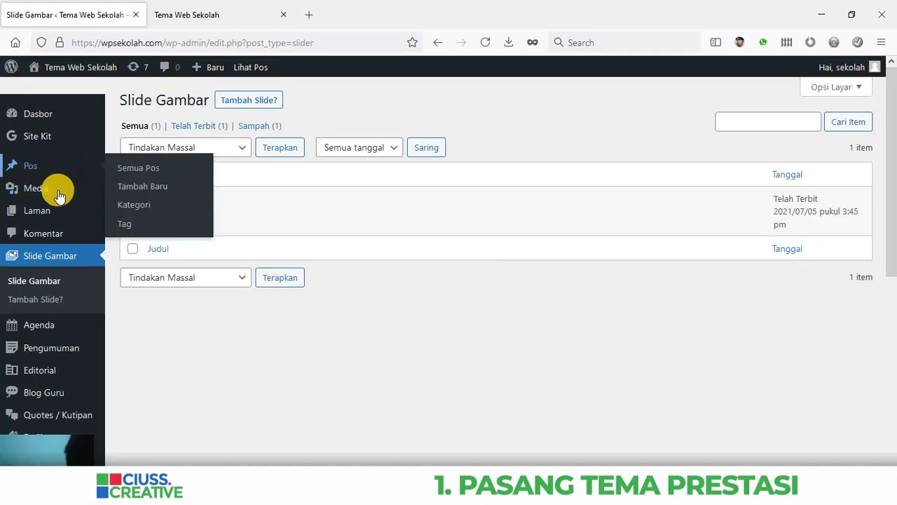
{"action": "scroll", "coordinate": [102, 191], "scroll_direction": "down", "scroll_amount": 3}
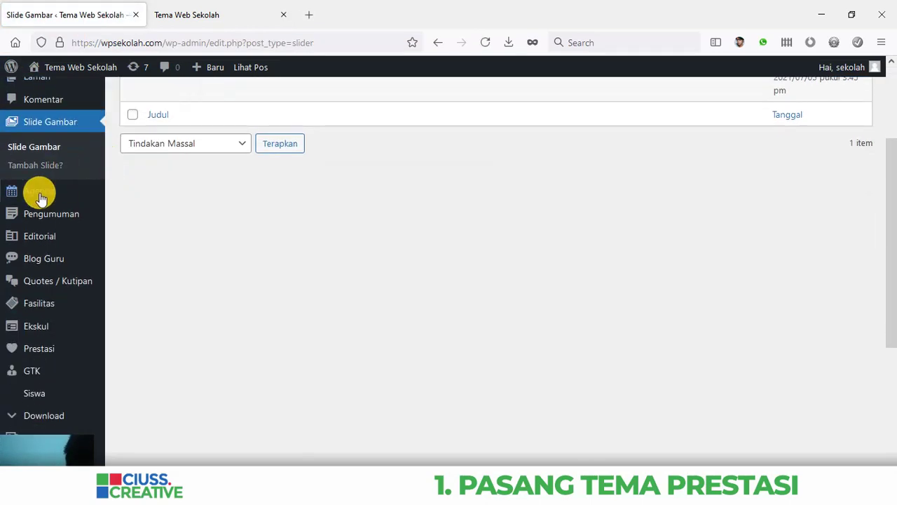
{"action": "mouse_move", "coordinate": [14, 195]}
{"action": "left_click", "coordinate": [148, 213]}
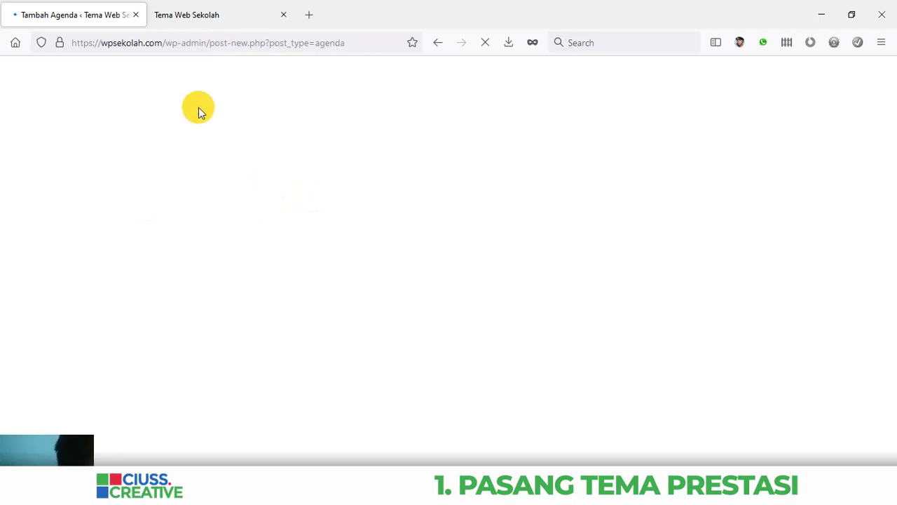
Step: Switch to the school site's front page and examine the Agenda Terbaru section below the latest news
{"action": "left_click", "coordinate": [200, 15]}
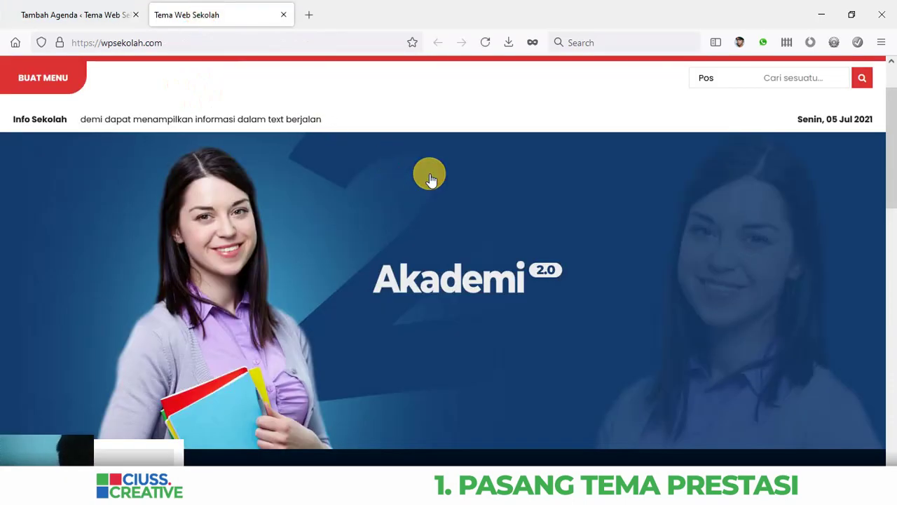
{"action": "scroll", "coordinate": [420, 175], "scroll_direction": "down", "scroll_amount": 3}
{"action": "scroll", "coordinate": [411, 174], "scroll_direction": "down", "scroll_amount": 6}
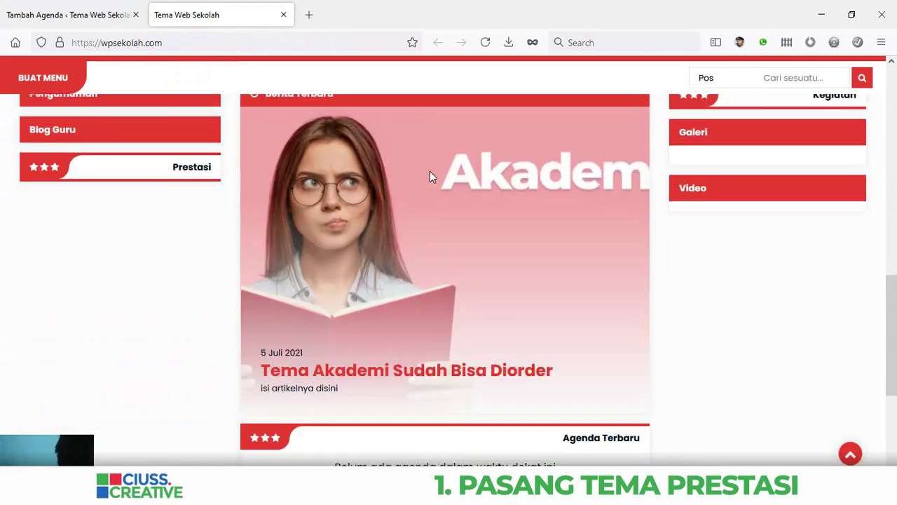
{"action": "scroll", "coordinate": [430, 176], "scroll_direction": "down", "scroll_amount": 1}
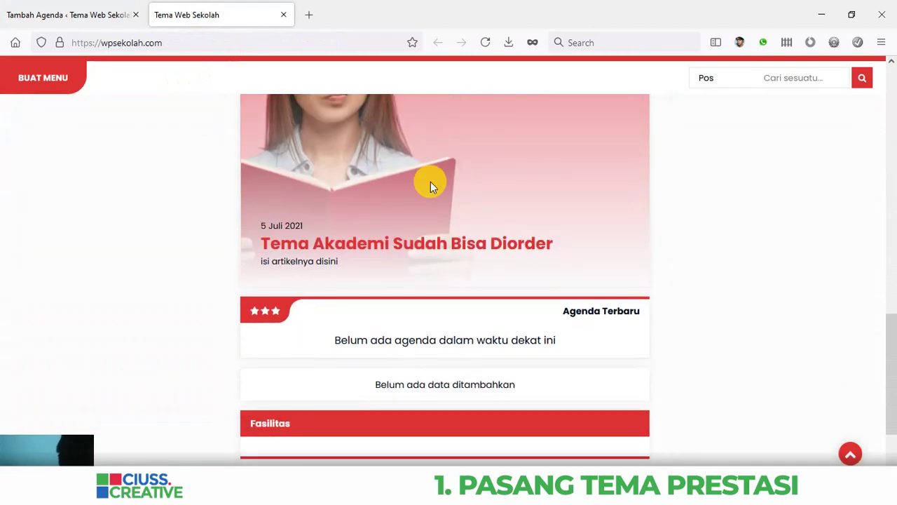
{"action": "left_click", "coordinate": [345, 341]}
{"action": "left_click_drag", "start_coordinate": [345, 341], "coordinate": [570, 340]}
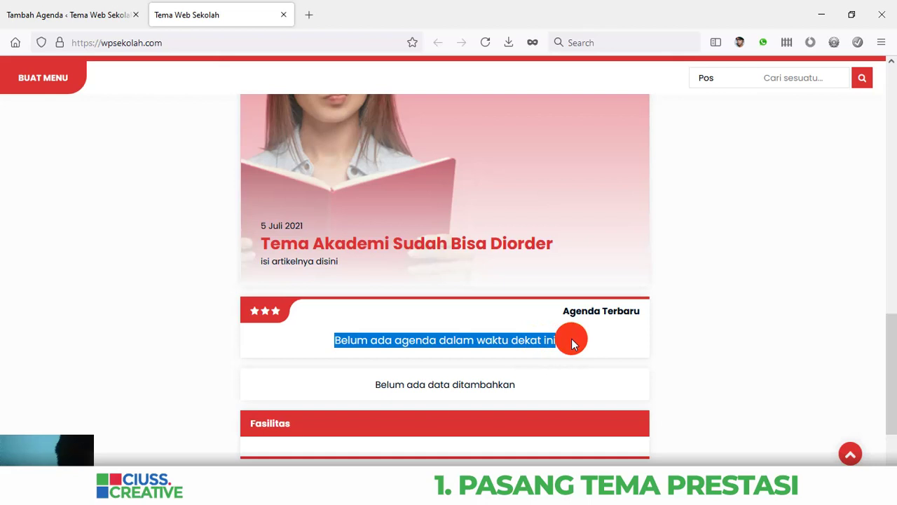
{"action": "left_click", "coordinate": [439, 339]}
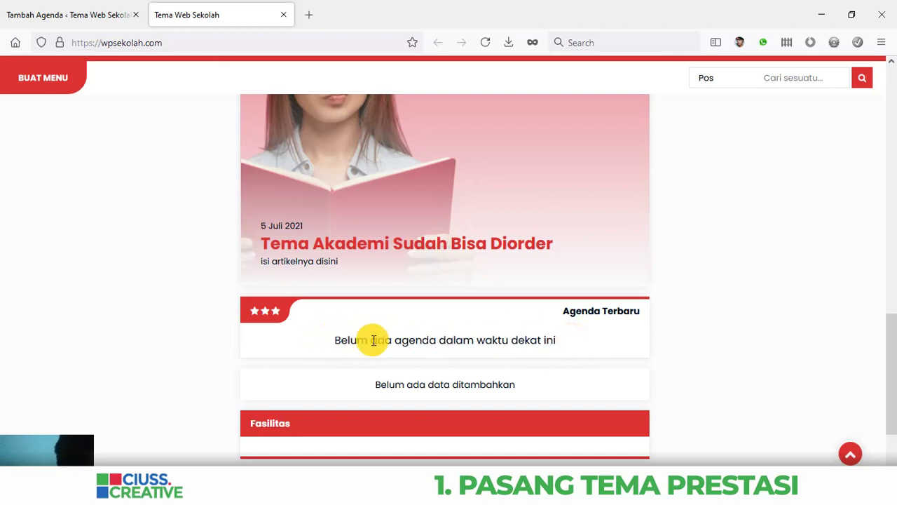
{"action": "left_click_drag", "start_coordinate": [402, 341], "coordinate": [451, 340]}
{"action": "left_click", "coordinate": [586, 336]}
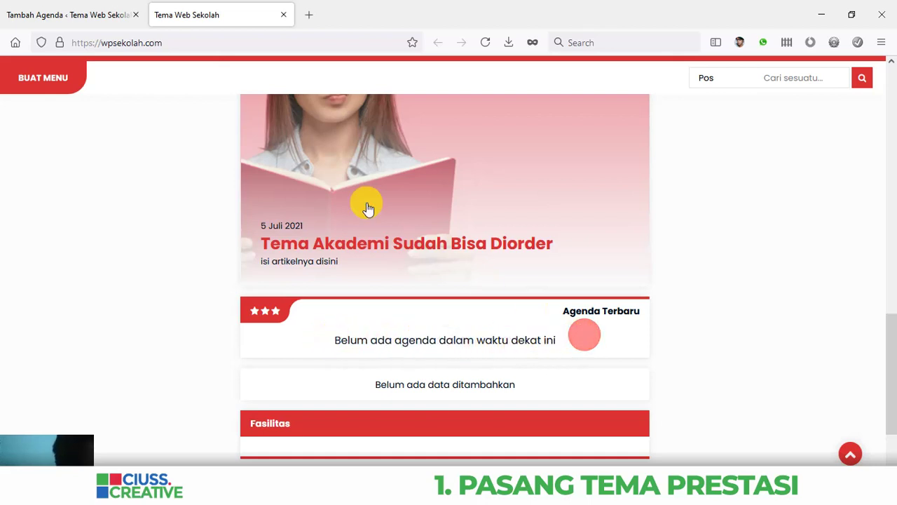
Step: Return to the new agenda entry, title it "Pelaksanaan Kerja Bakti Sekolah", and enter the body text "isi atau keterangan"
{"action": "left_click", "coordinate": [79, 14]}
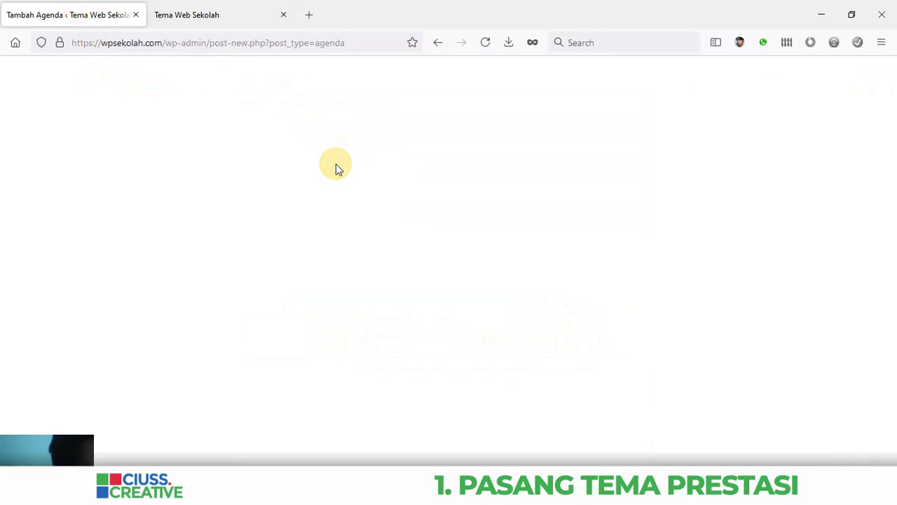
{"action": "left_click", "coordinate": [205, 156]}
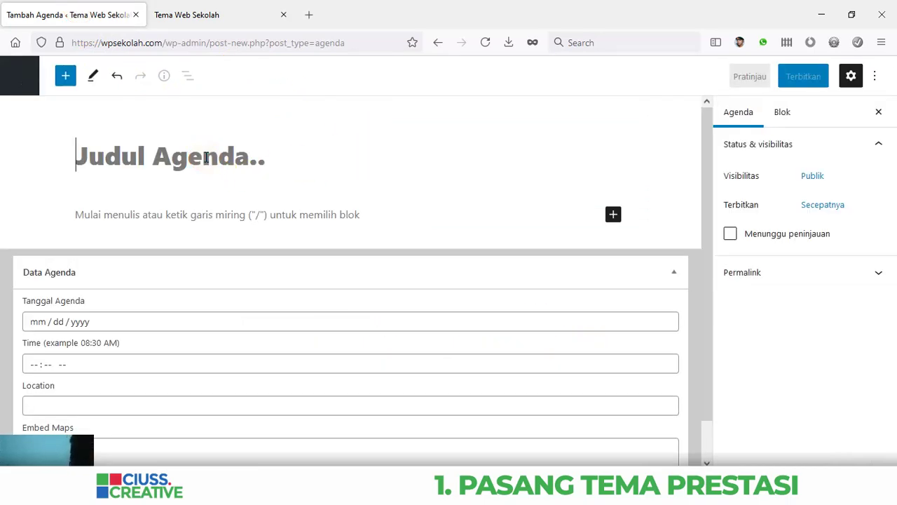
{"action": "type", "text": "Pelaksanaan Kerja Bakti Sekolah"}
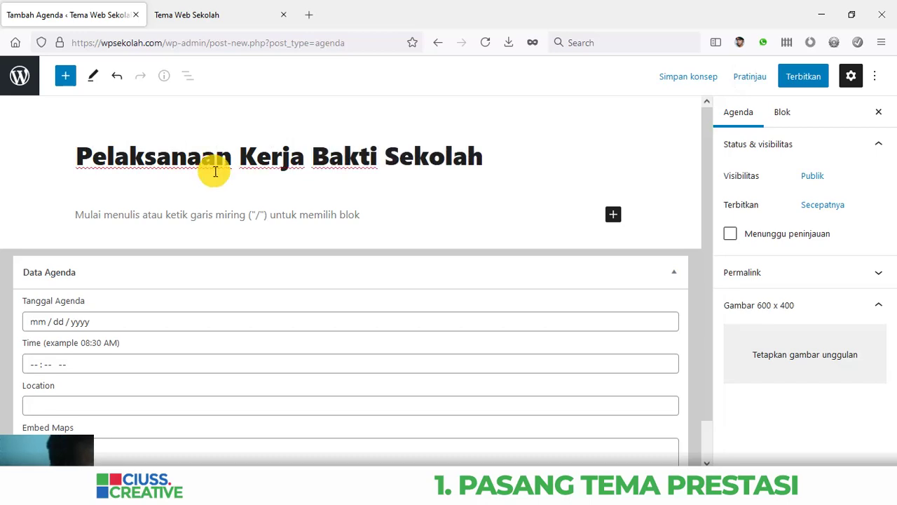
{"action": "left_click_drag", "start_coordinate": [83, 156], "coordinate": [533, 144]}
{"action": "left_click", "coordinate": [494, 156]}
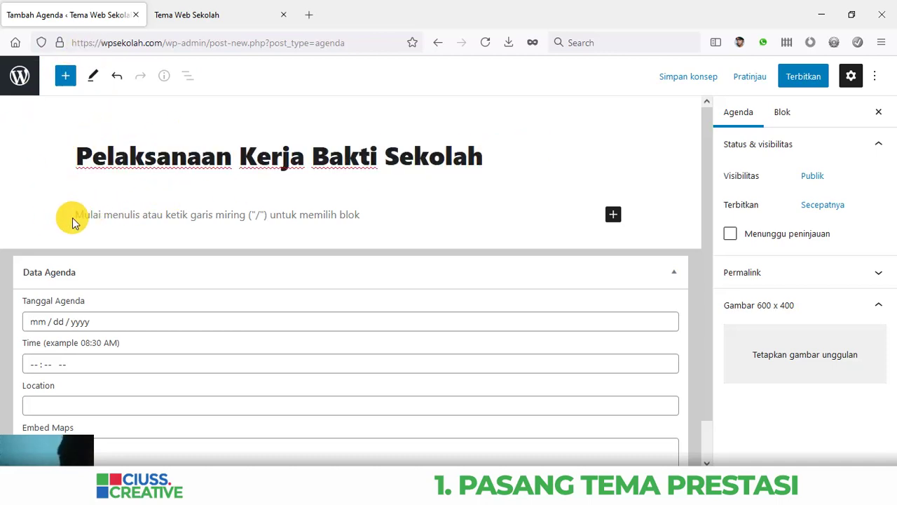
{"action": "left_click", "coordinate": [76, 215]}
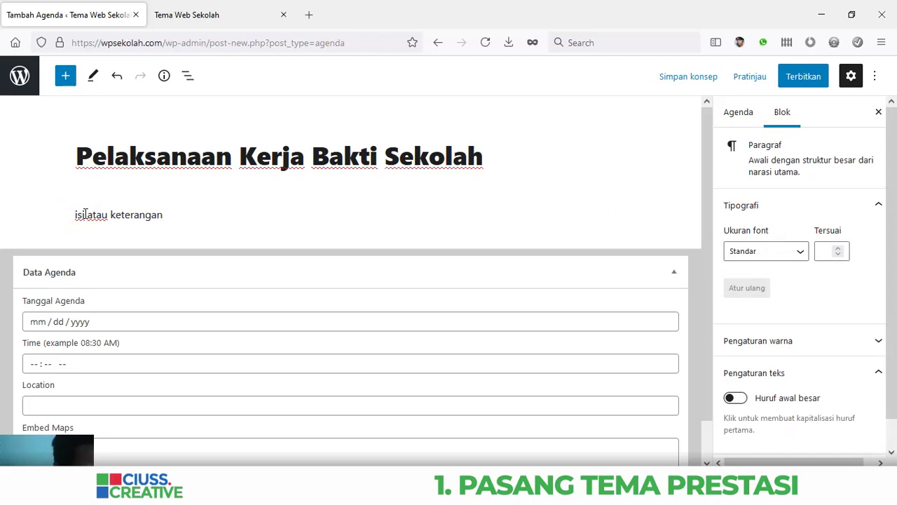
{"action": "scroll", "coordinate": [105, 252], "scroll_direction": "down", "scroll_amount": 1}
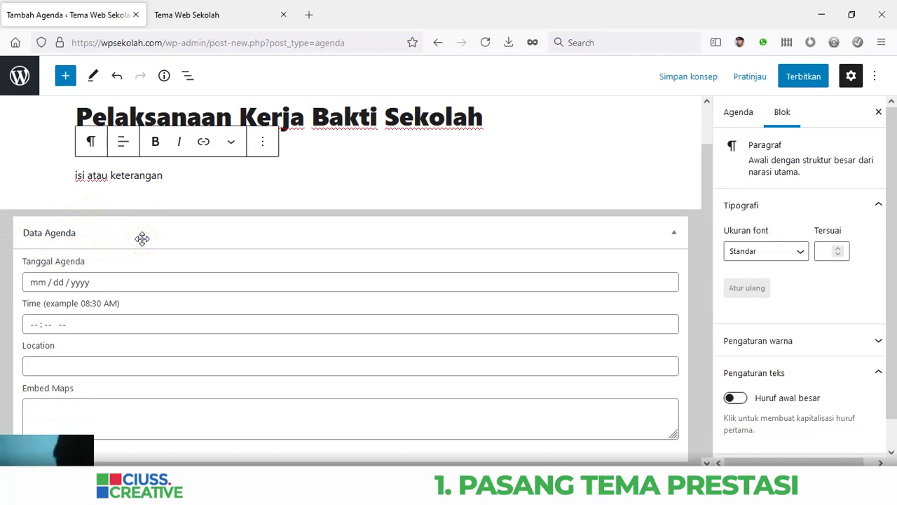
Step: Set the Tanggal Agenda to 14 July 2021 and collapse the Data Agenda section
{"action": "left_click", "coordinate": [166, 239]}
{"action": "left_click", "coordinate": [176, 234]}
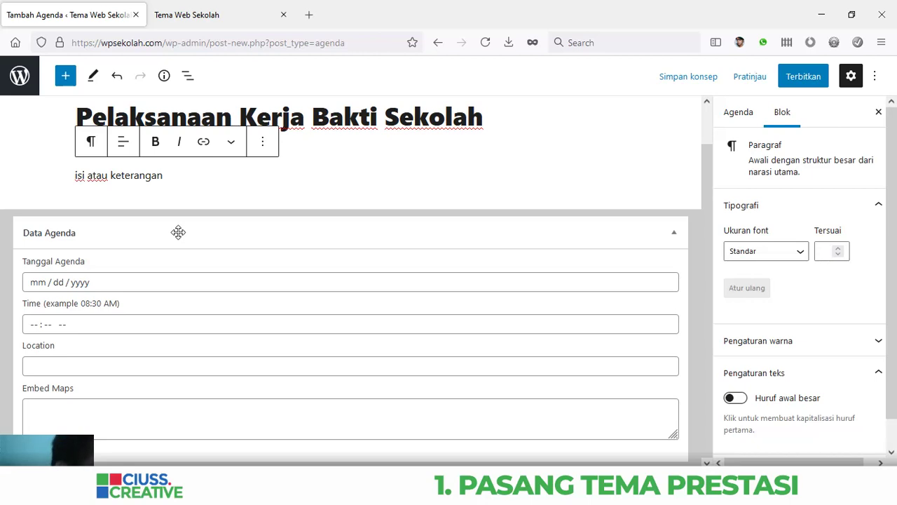
{"action": "left_click", "coordinate": [56, 283]}
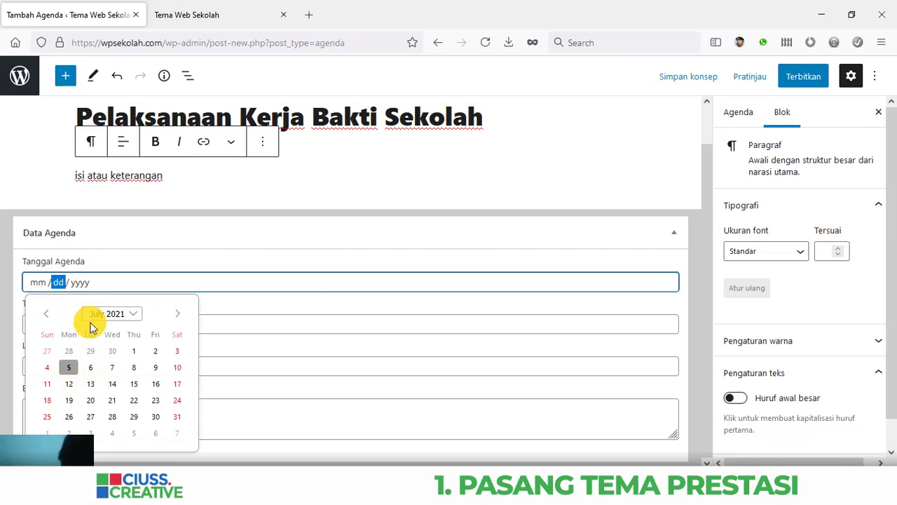
{"action": "left_click", "coordinate": [112, 384]}
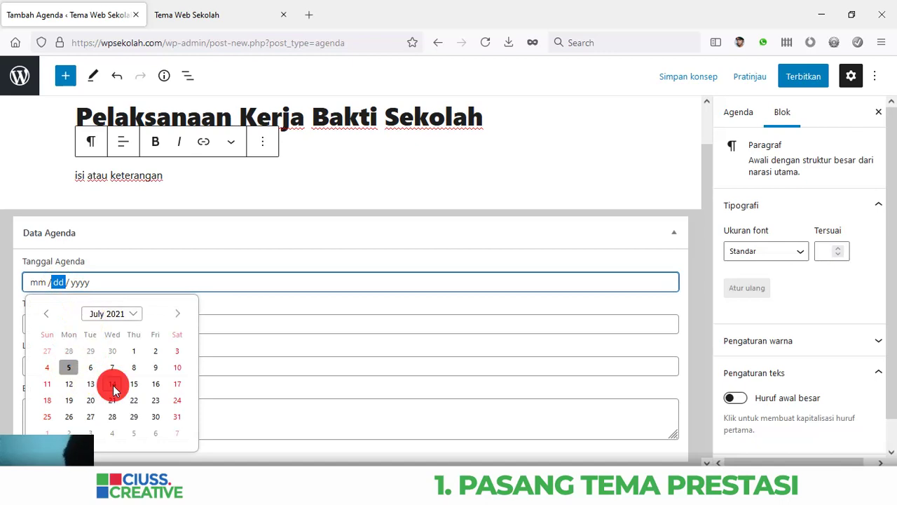
{"action": "left_click", "coordinate": [147, 232]}
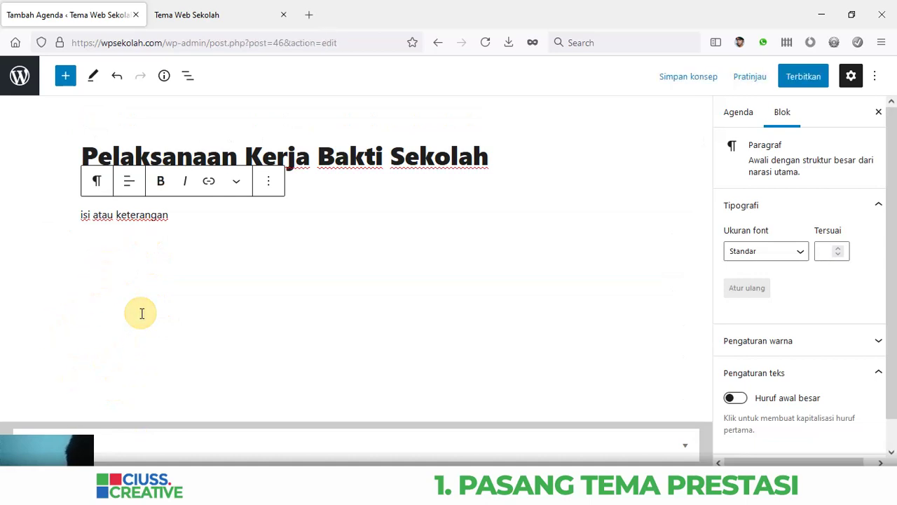
{"action": "left_click", "coordinate": [644, 175]}
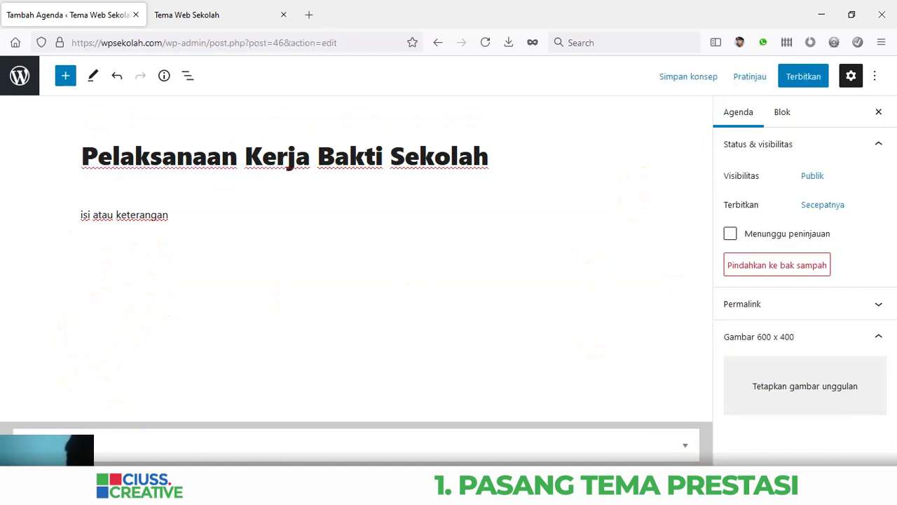
Step: Expand the Data Agenda section and set the agenda's time to 08:00 AM and its location to "Sekolah"
{"action": "left_click", "coordinate": [680, 448]}
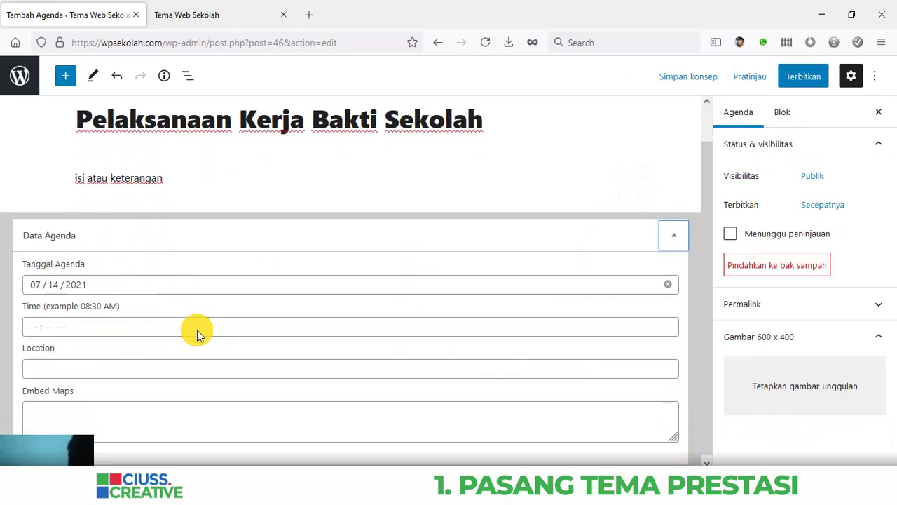
{"action": "scroll", "coordinate": [196, 332], "scroll_direction": "down", "scroll_amount": 1}
{"action": "left_click", "coordinate": [34, 326]}
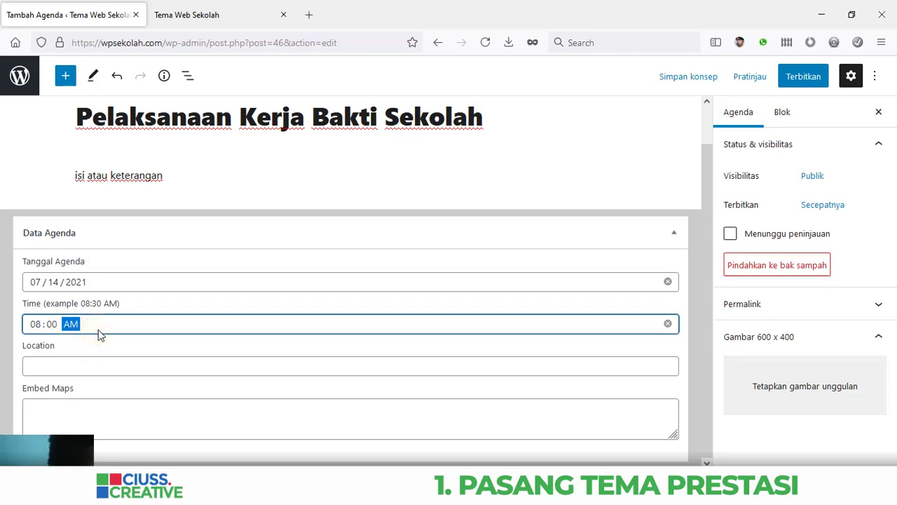
{"action": "left_click", "coordinate": [115, 367]}
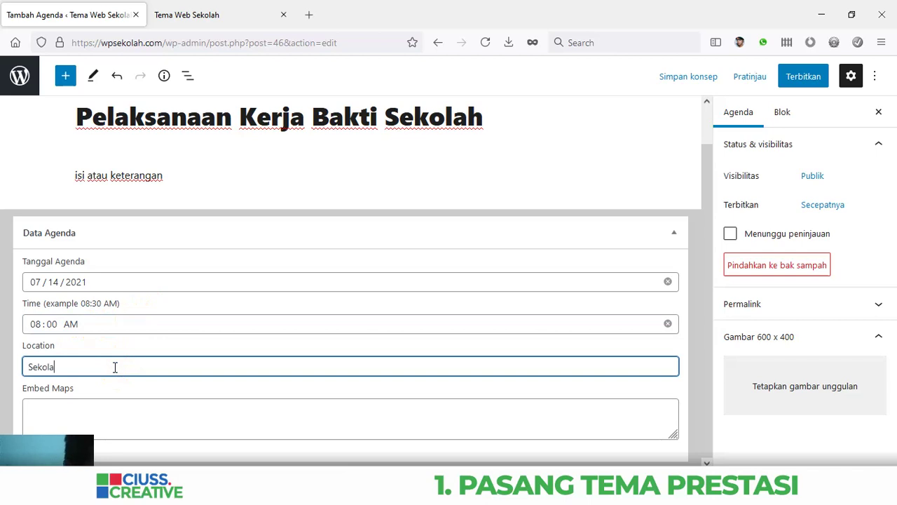
{"action": "left_click", "coordinate": [107, 422]}
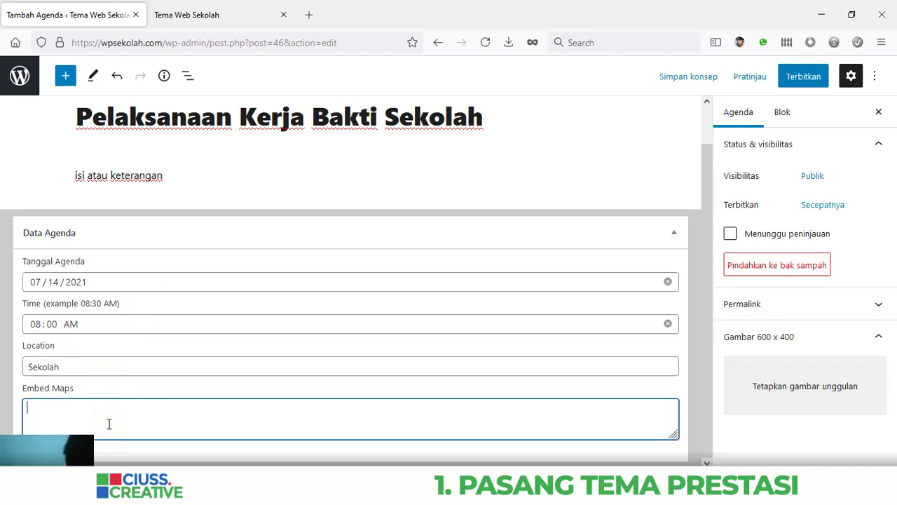
{"action": "left_click", "coordinate": [110, 425]}
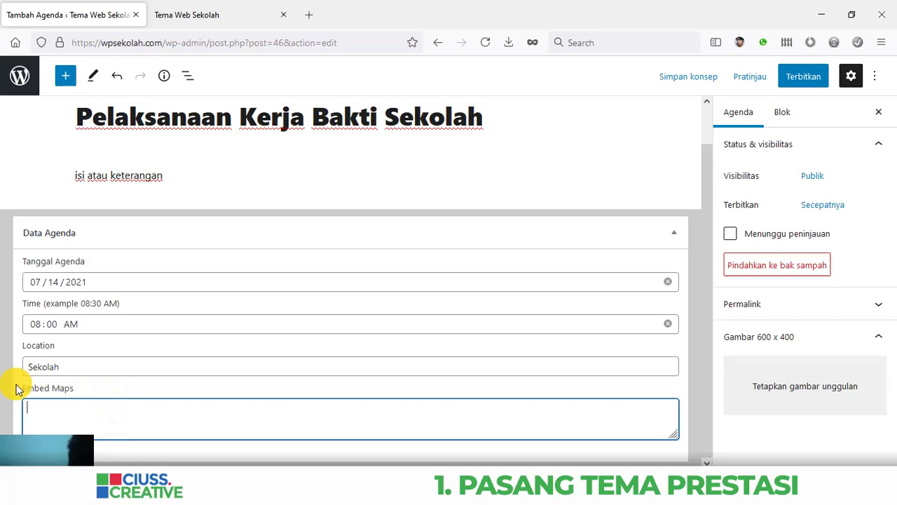
{"action": "left_click", "coordinate": [106, 389]}
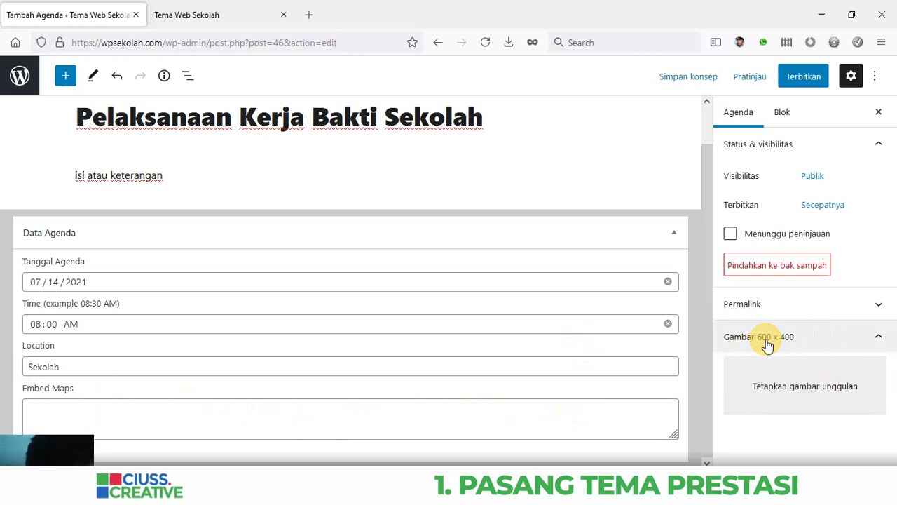
Step: Upload blog2.jpg from the Desktop and set it as the agenda entry's featured image
{"action": "left_click", "coordinate": [799, 384]}
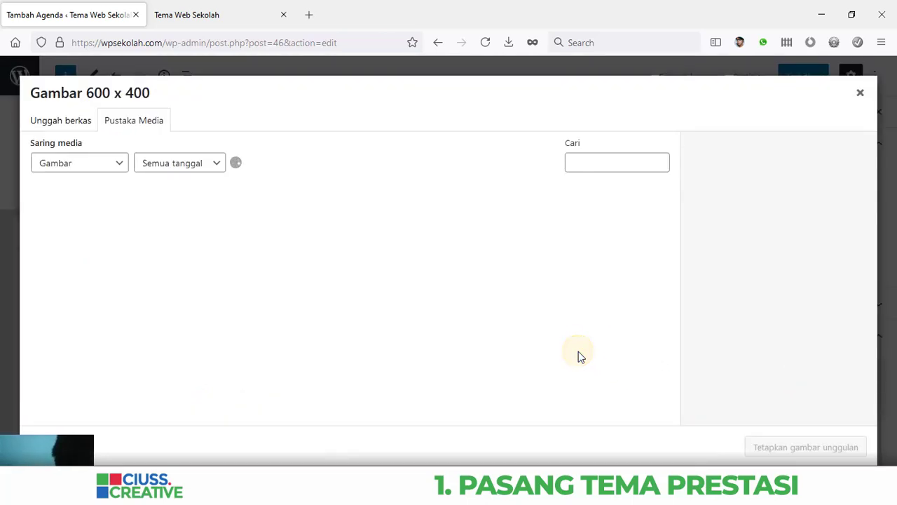
{"action": "left_click", "coordinate": [56, 122]}
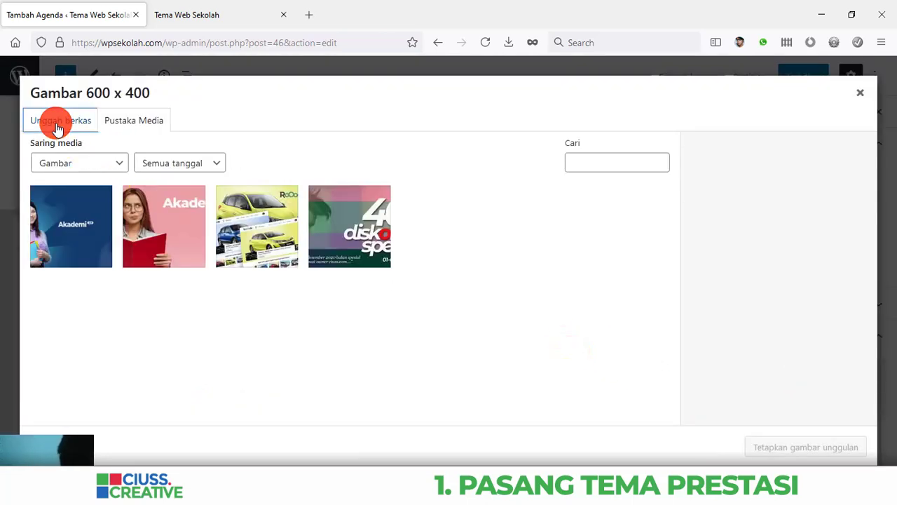
{"action": "left_click", "coordinate": [452, 293]}
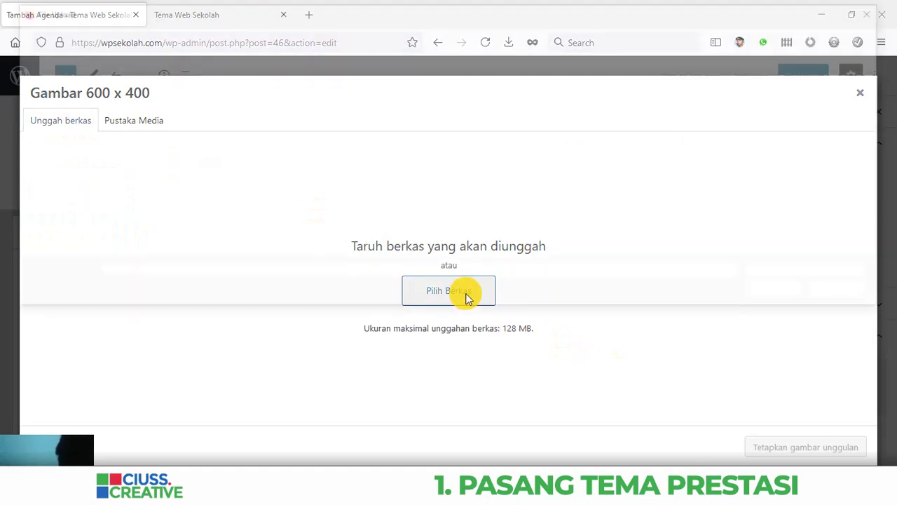
{"action": "scroll", "coordinate": [490, 220], "scroll_direction": "down", "scroll_amount": 2}
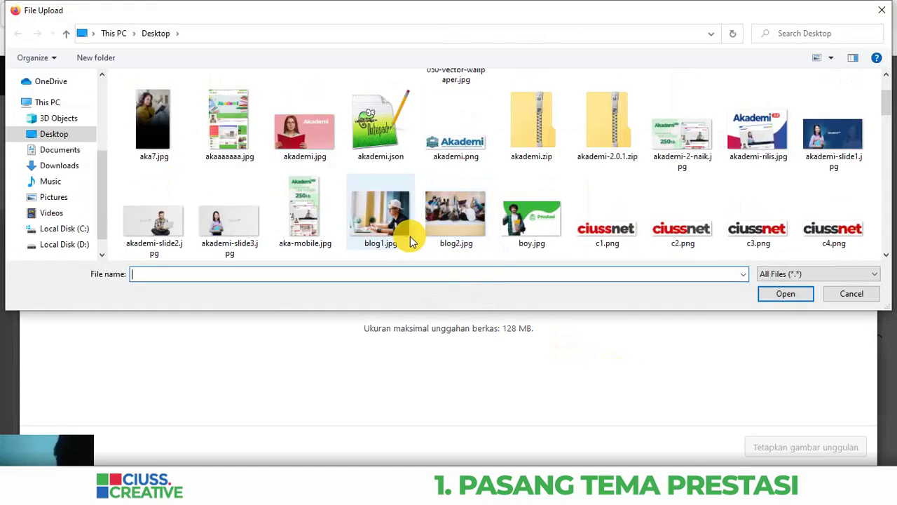
{"action": "left_click", "coordinate": [391, 221]}
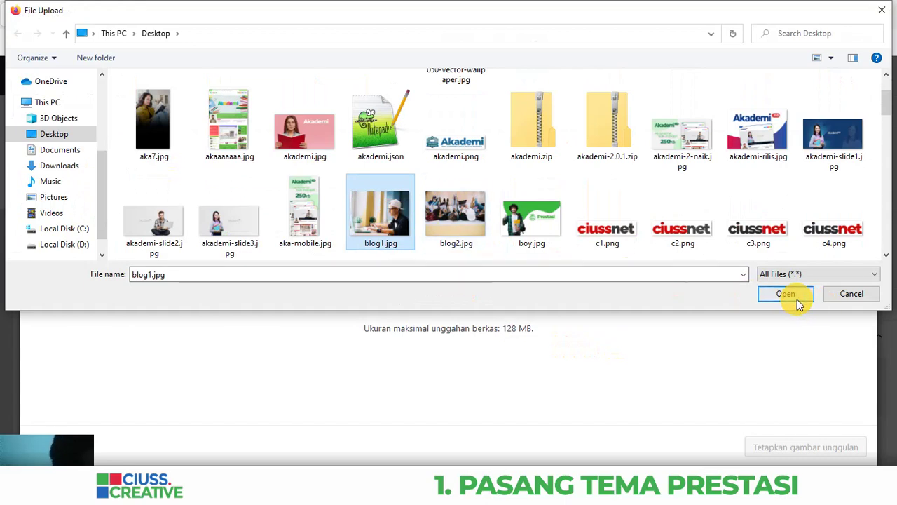
{"action": "left_click", "coordinate": [442, 220]}
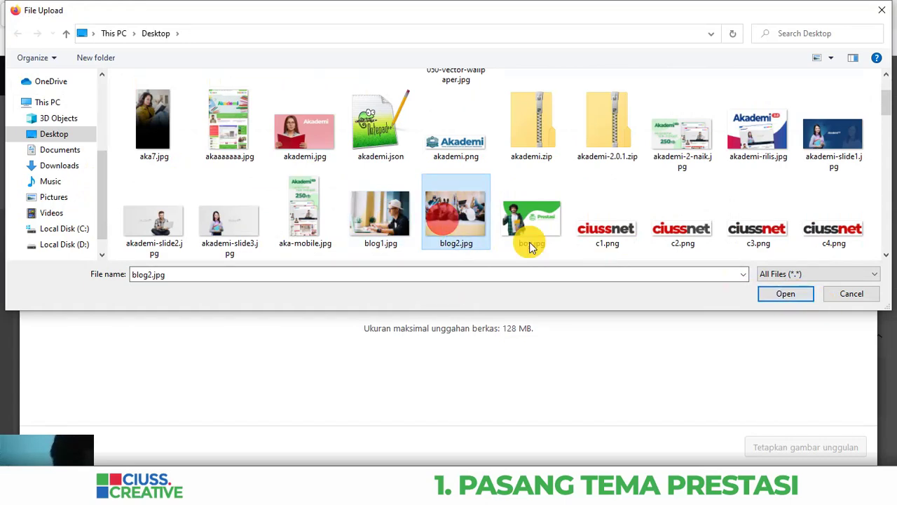
{"action": "left_click", "coordinate": [780, 294]}
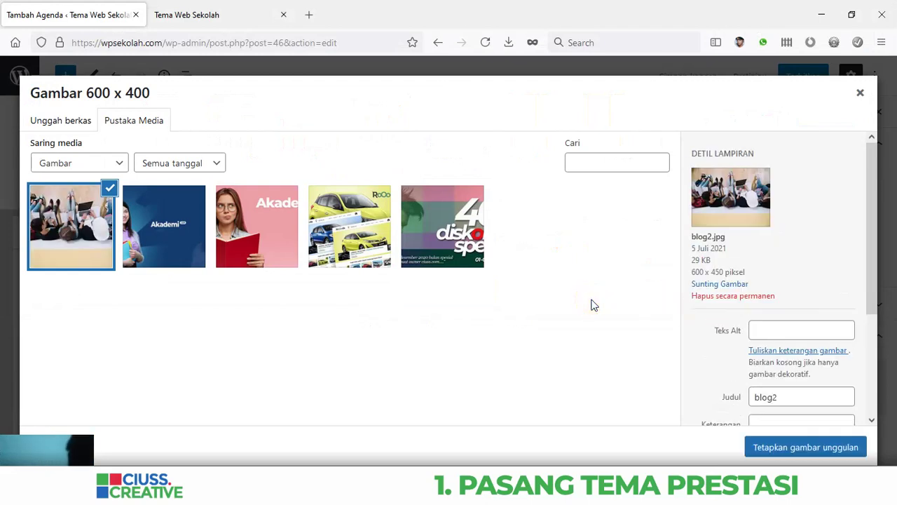
{"action": "left_click", "coordinate": [823, 452]}
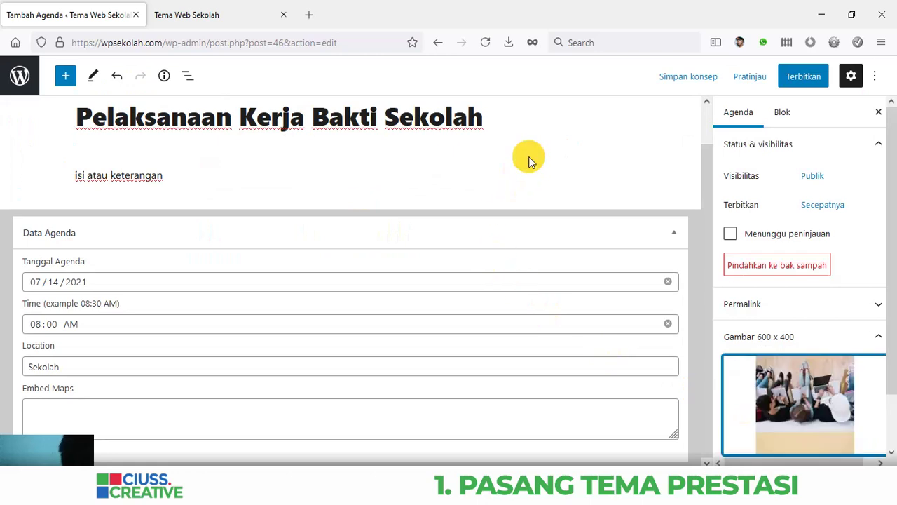
Step: Publish the agenda entry and return to the Agenda list
{"action": "left_click", "coordinate": [800, 76]}
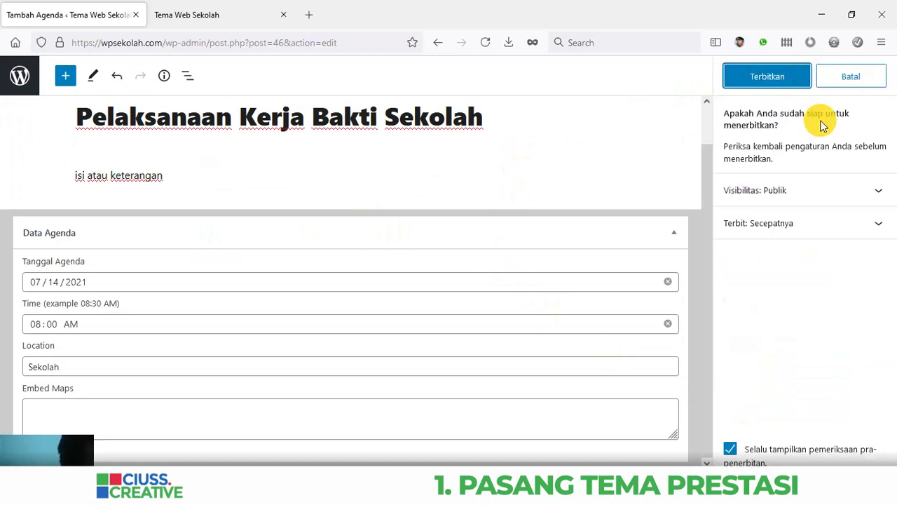
{"action": "left_click", "coordinate": [771, 78]}
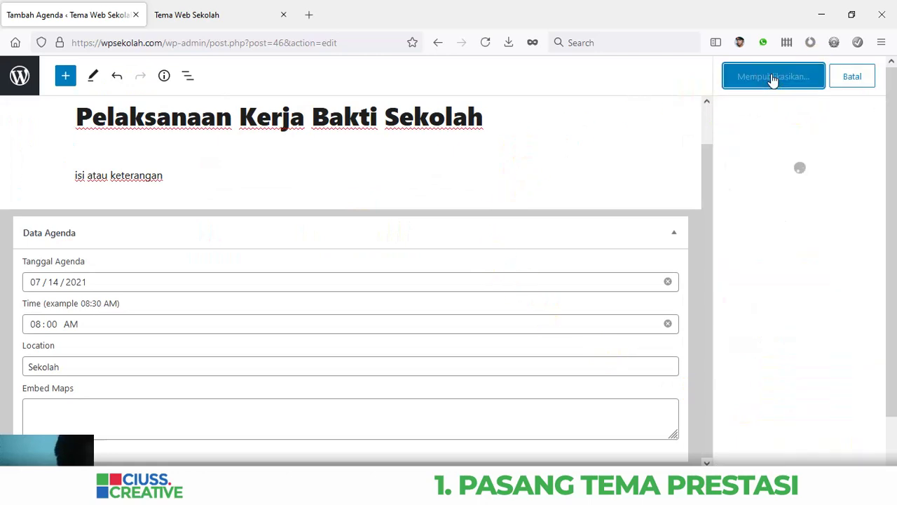
{"action": "left_click", "coordinate": [19, 83]}
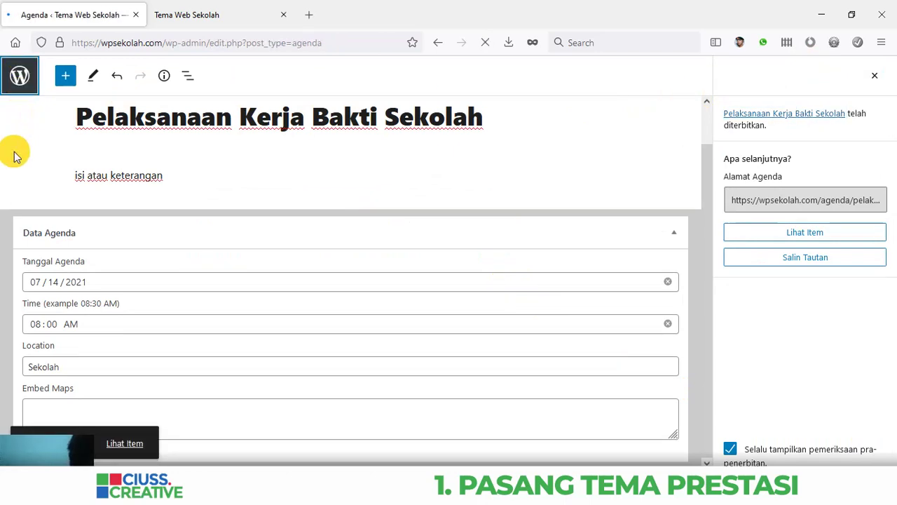
Step: Examine the theme's other content types in the admin menu, from Pengumuman through Materi + Tugas
{"action": "scroll", "coordinate": [104, 224], "scroll_direction": "down", "scroll_amount": 3}
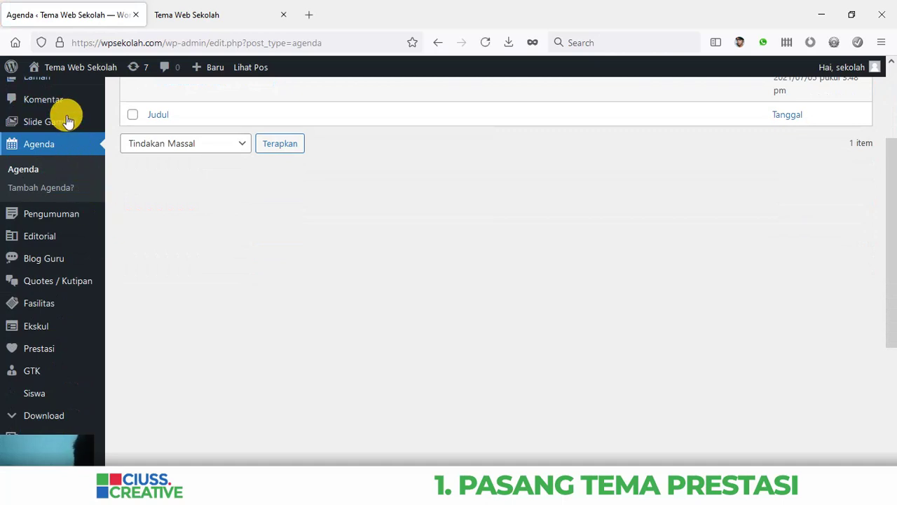
{"action": "scroll", "coordinate": [70, 144], "scroll_direction": "up", "scroll_amount": 2}
{"action": "scroll", "coordinate": [55, 132], "scroll_direction": "down", "scroll_amount": 4}
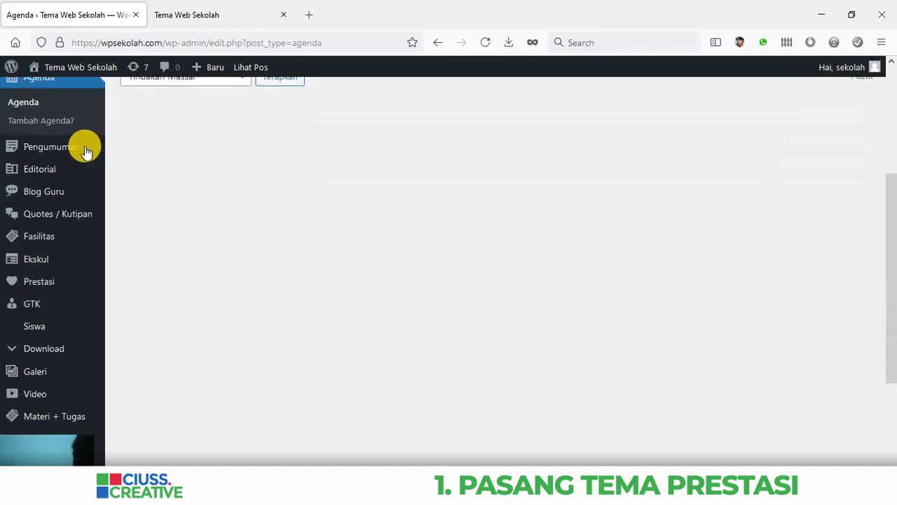
{"action": "mouse_move", "coordinate": [48, 172]}
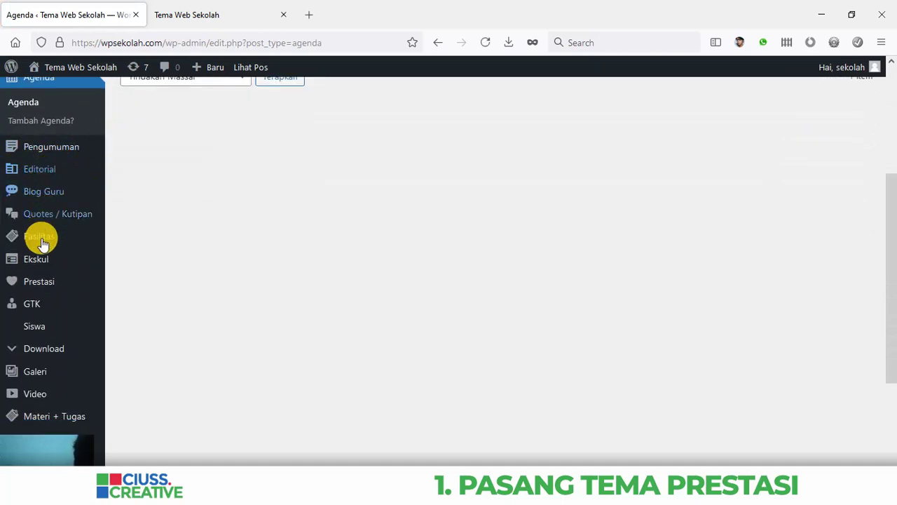
{"action": "mouse_move", "coordinate": [67, 423]}
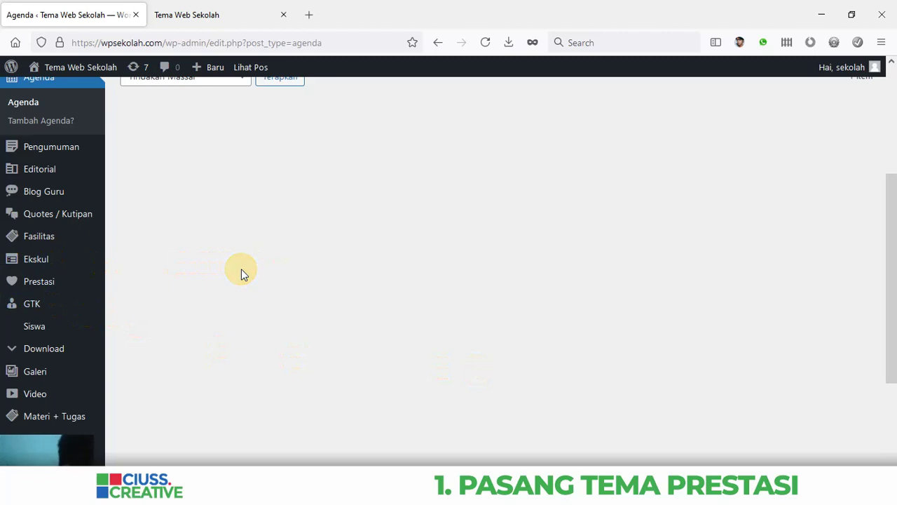
{"action": "scroll", "coordinate": [178, 323], "scroll_direction": "up", "scroll_amount": 2}
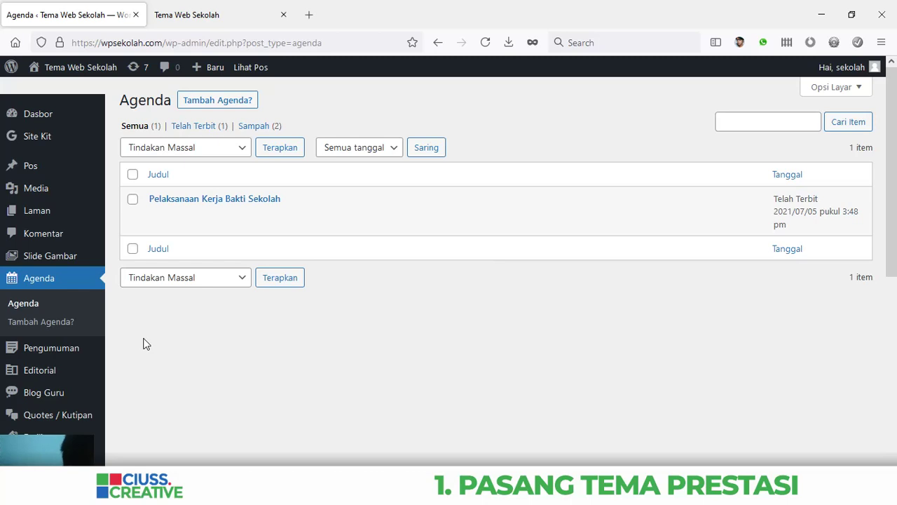
Step: Open the theme customizer and go to its Identitas Situs settings
{"action": "scroll", "coordinate": [115, 231], "scroll_direction": "down", "scroll_amount": 5}
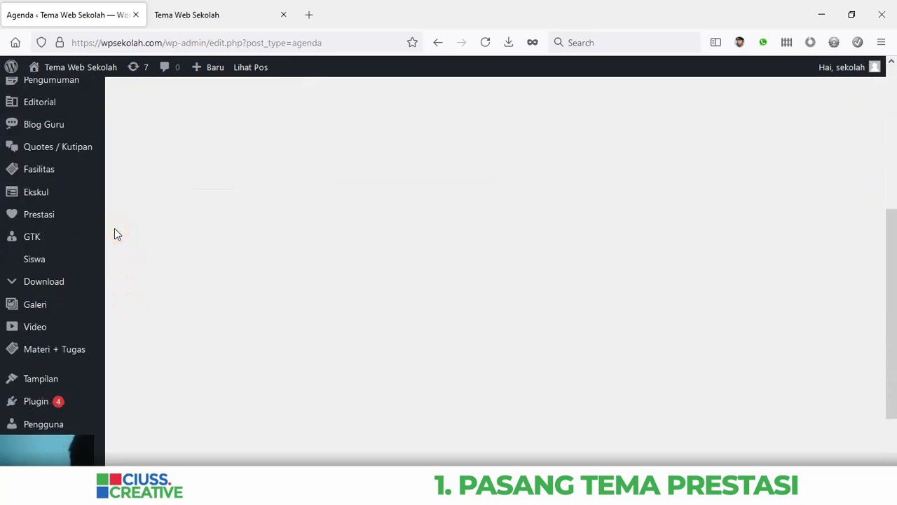
{"action": "scroll", "coordinate": [117, 234], "scroll_direction": "down", "scroll_amount": 2}
{"action": "mouse_move", "coordinate": [44, 278]}
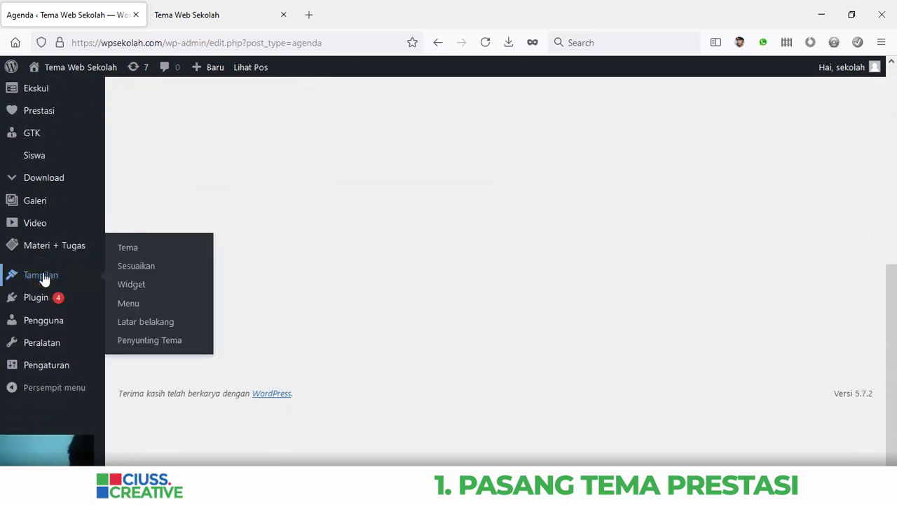
{"action": "left_click", "coordinate": [136, 266]}
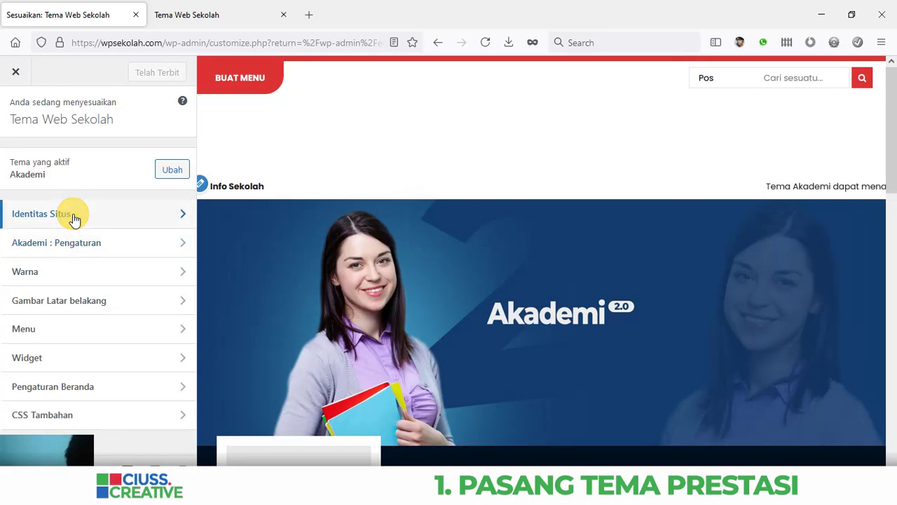
{"action": "left_click", "coordinate": [74, 217]}
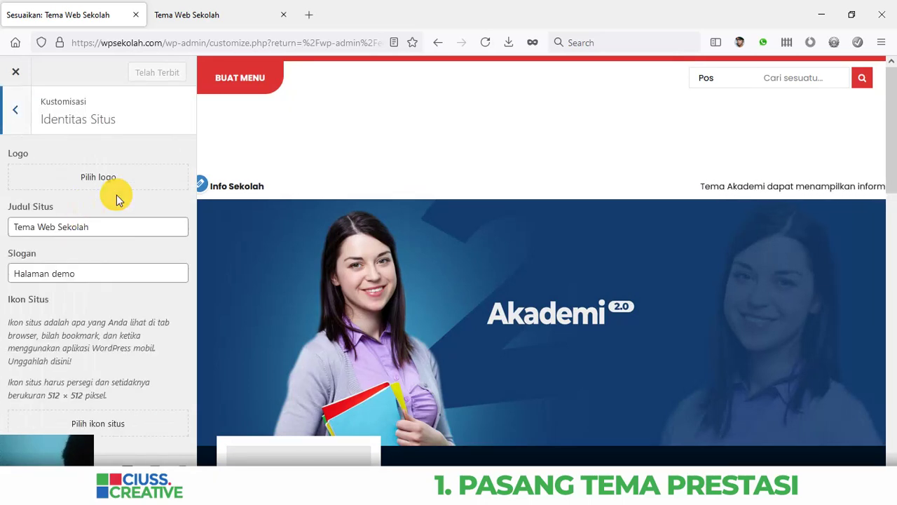
Step: Upload logo-akademi.png from the Desktop, select it as the site logo, and apply the crop
{"action": "left_click", "coordinate": [99, 178]}
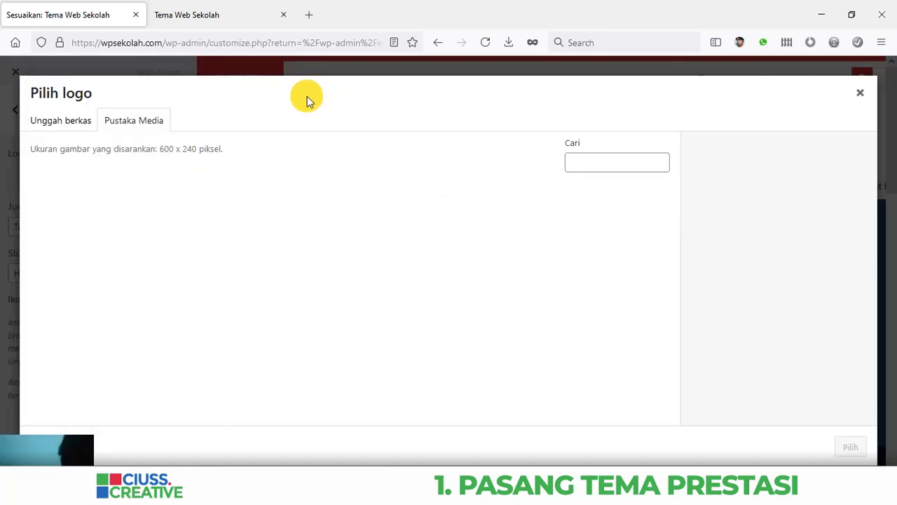
{"action": "left_click", "coordinate": [70, 124]}
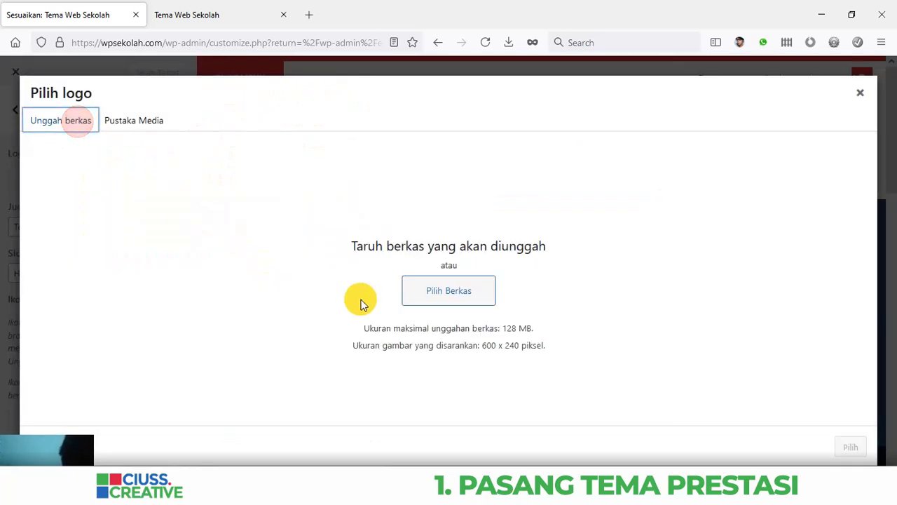
{"action": "left_click", "coordinate": [429, 288]}
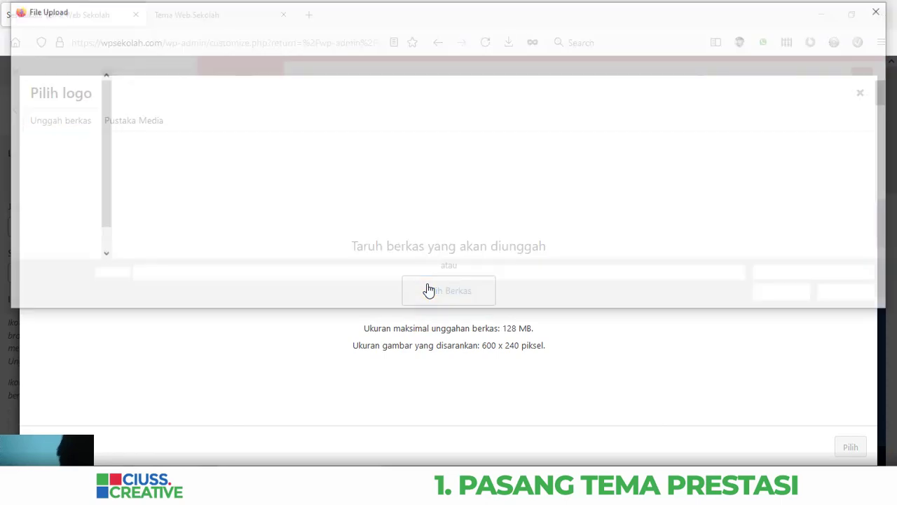
{"action": "scroll", "coordinate": [518, 214], "scroll_direction": "down", "scroll_amount": 8}
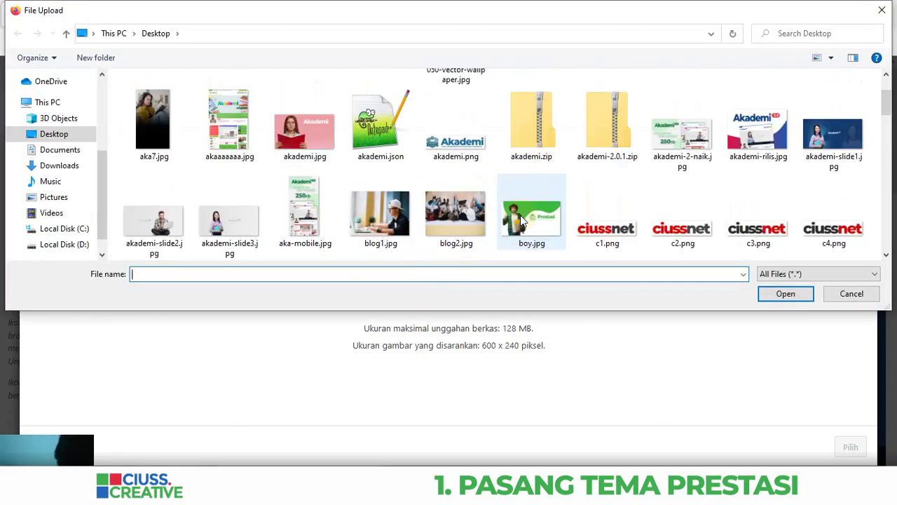
{"action": "scroll", "coordinate": [512, 209], "scroll_direction": "down", "scroll_amount": 5}
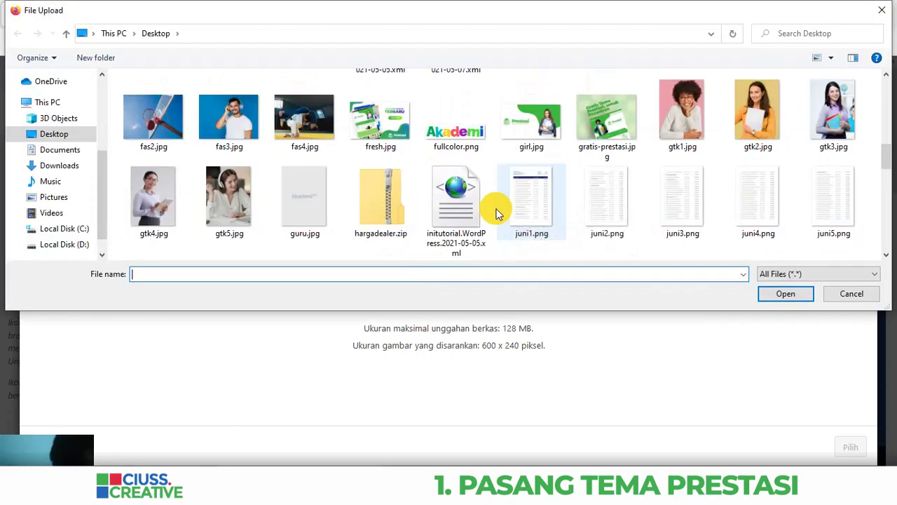
{"action": "left_click", "coordinate": [610, 152]}
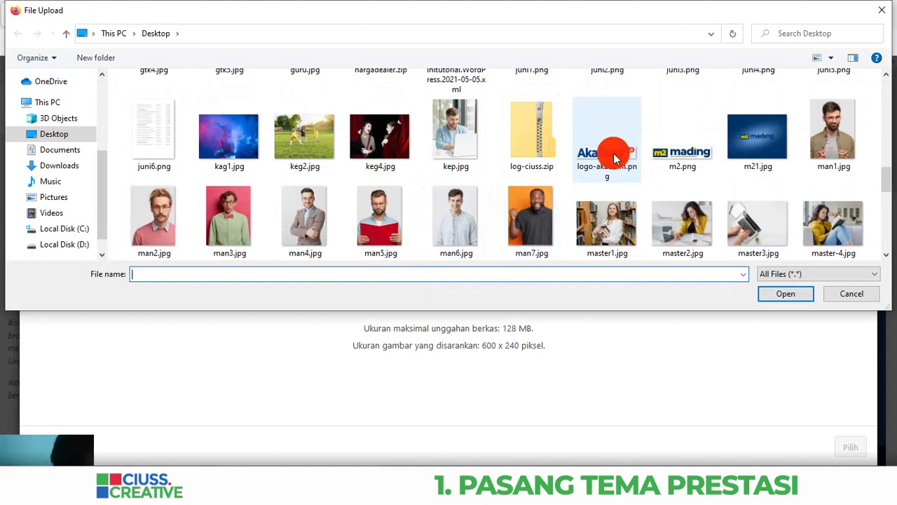
{"action": "left_click", "coordinate": [795, 292]}
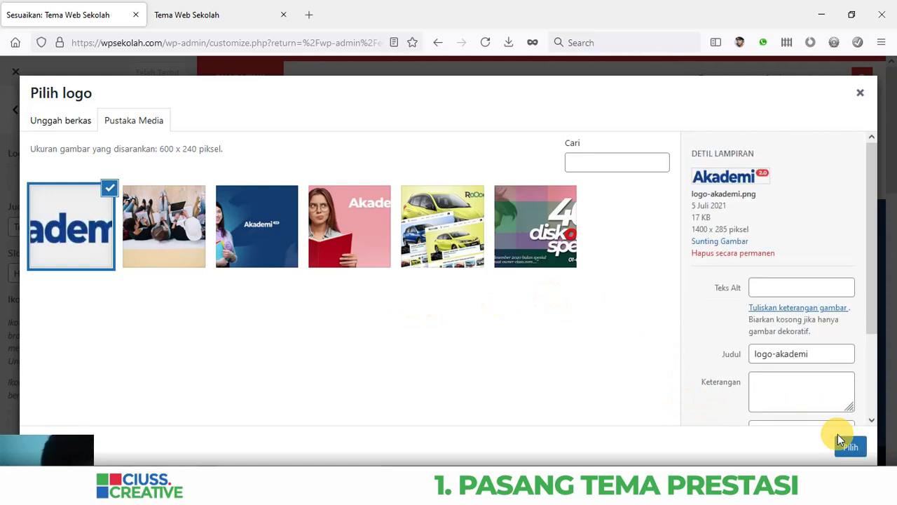
{"action": "left_click", "coordinate": [850, 448]}
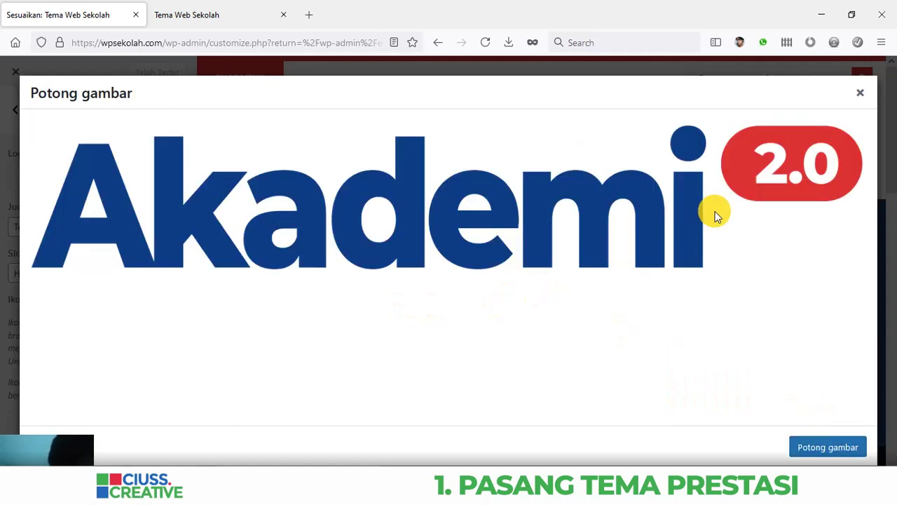
{"action": "left_click", "coordinate": [831, 449]}
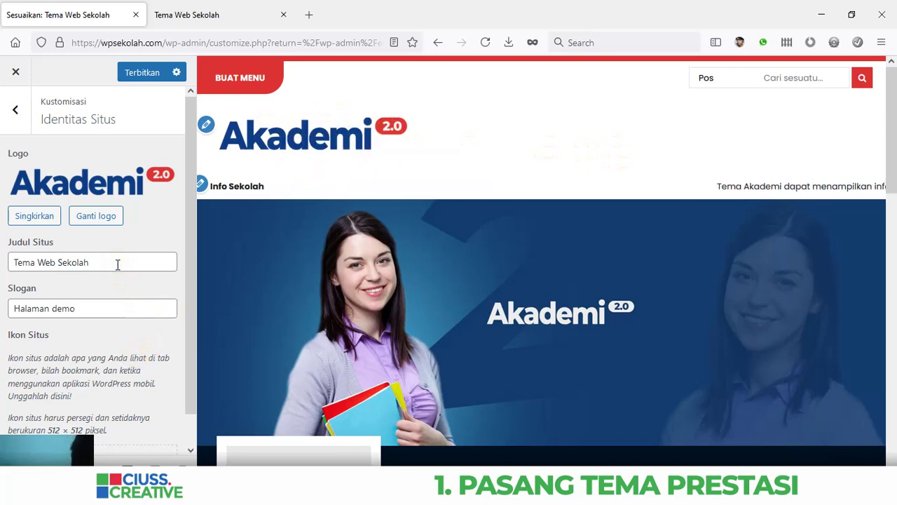
Step: Open the Profile Sekolah settings under Akademi : Pengaturan and bring the school name banner into the preview
{"action": "left_click", "coordinate": [16, 112]}
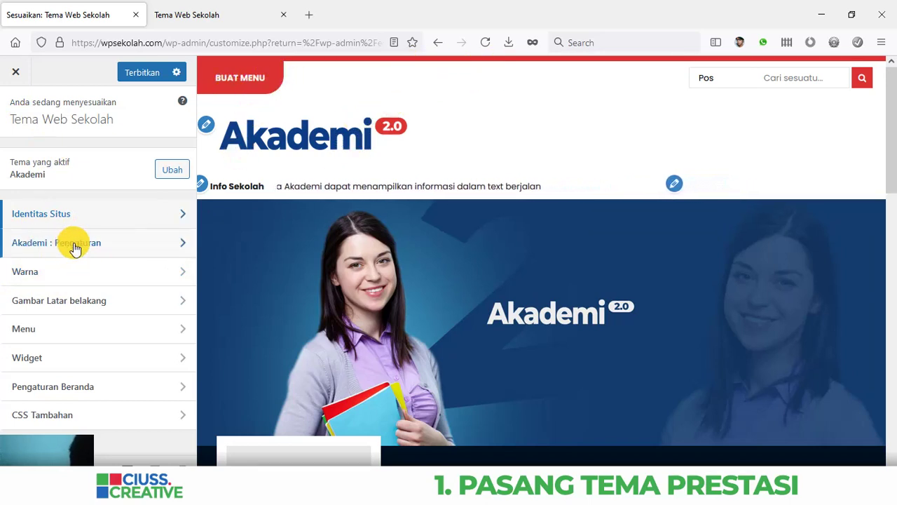
{"action": "left_click", "coordinate": [50, 243]}
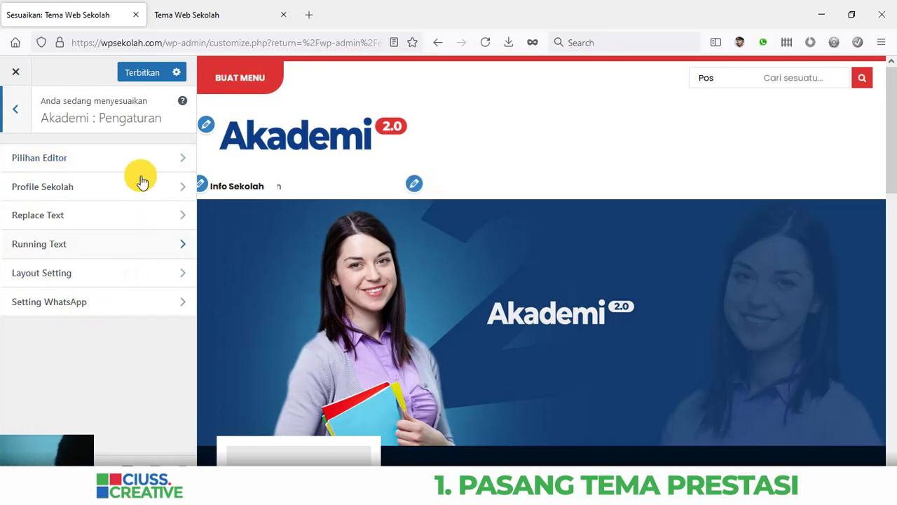
{"action": "left_click", "coordinate": [91, 194]}
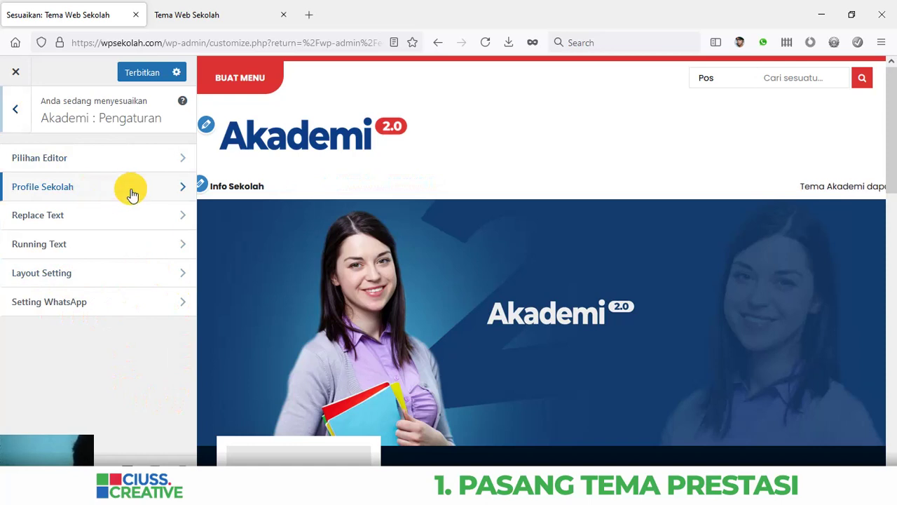
{"action": "scroll", "coordinate": [430, 166], "scroll_direction": "down", "scroll_amount": 2}
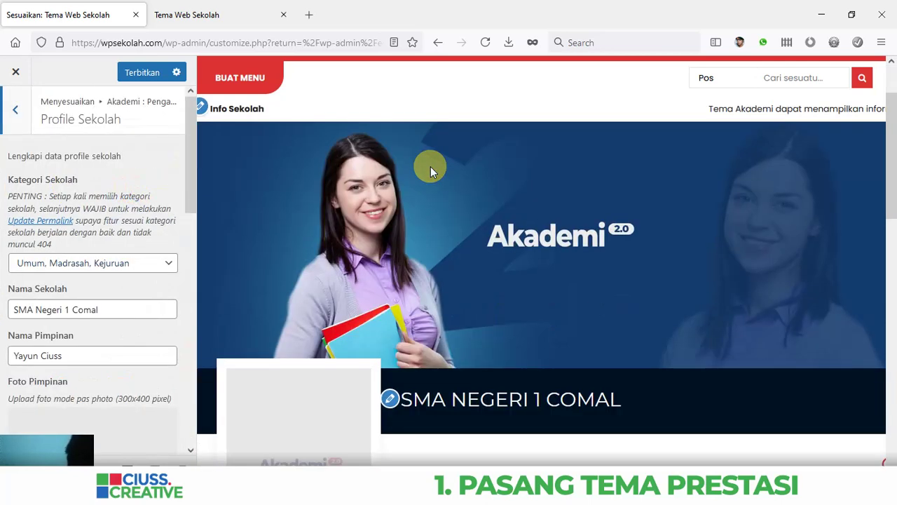
{"action": "scroll", "coordinate": [431, 166], "scroll_direction": "down", "scroll_amount": 5}
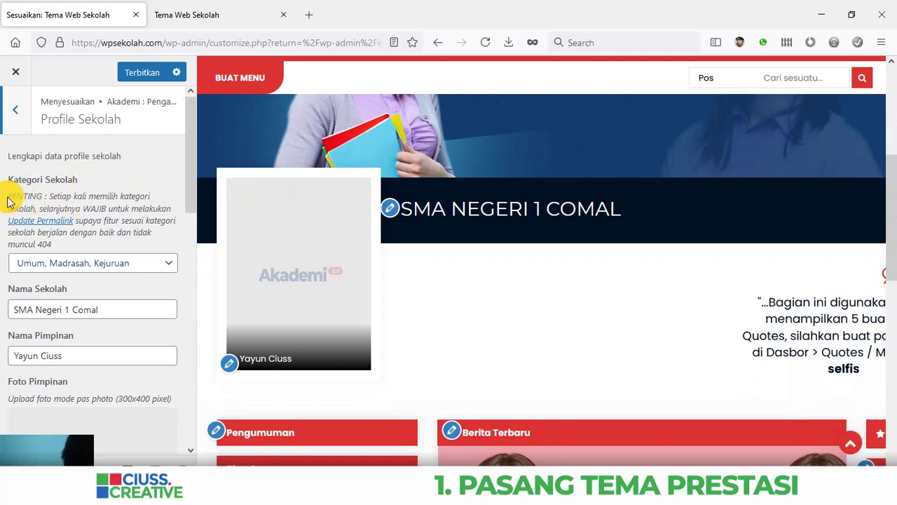
Step: Examine the Kategori Sekolah note about updating permalinks and the available school category options
{"action": "left_click_drag", "start_coordinate": [7, 199], "coordinate": [56, 248]}
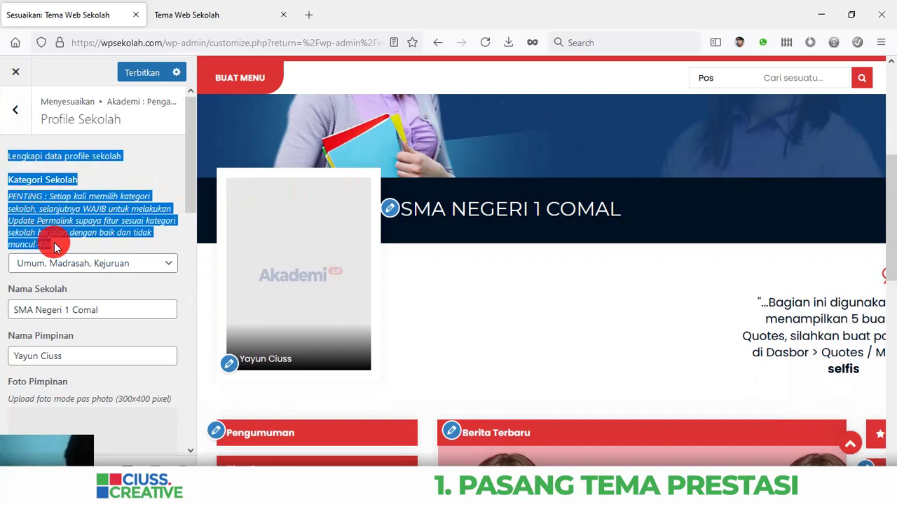
{"action": "left_click", "coordinate": [59, 251]}
{"action": "left_click", "coordinate": [51, 232]}
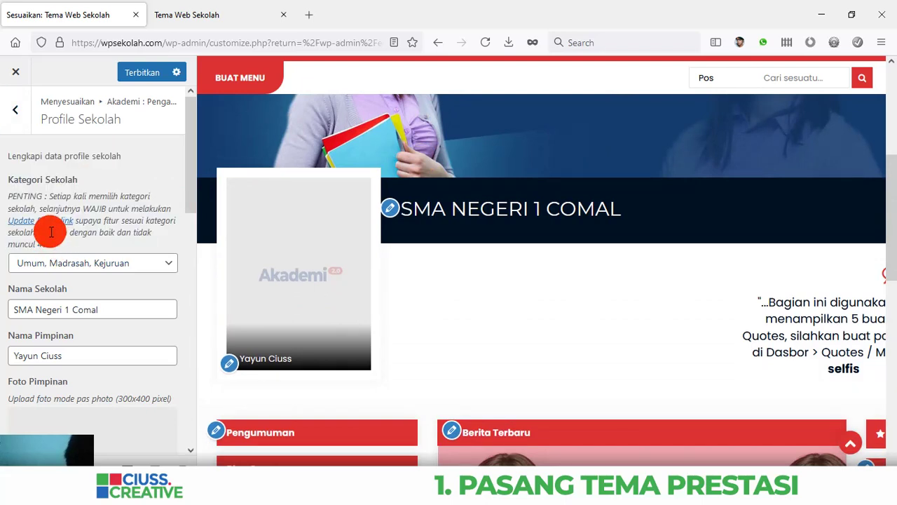
{"action": "double_click", "coordinate": [19, 197]}
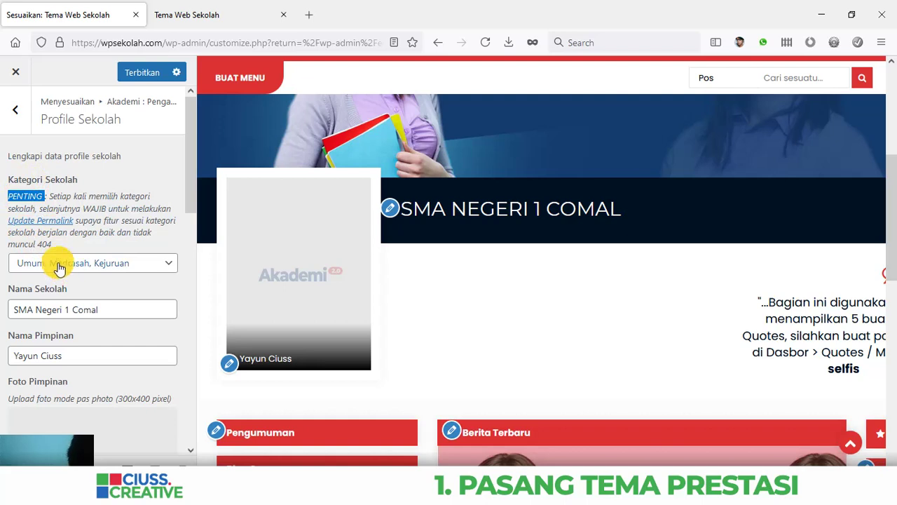
{"action": "left_click_drag", "start_coordinate": [53, 245], "coordinate": [11, 200]}
{"action": "left_click", "coordinate": [113, 174]}
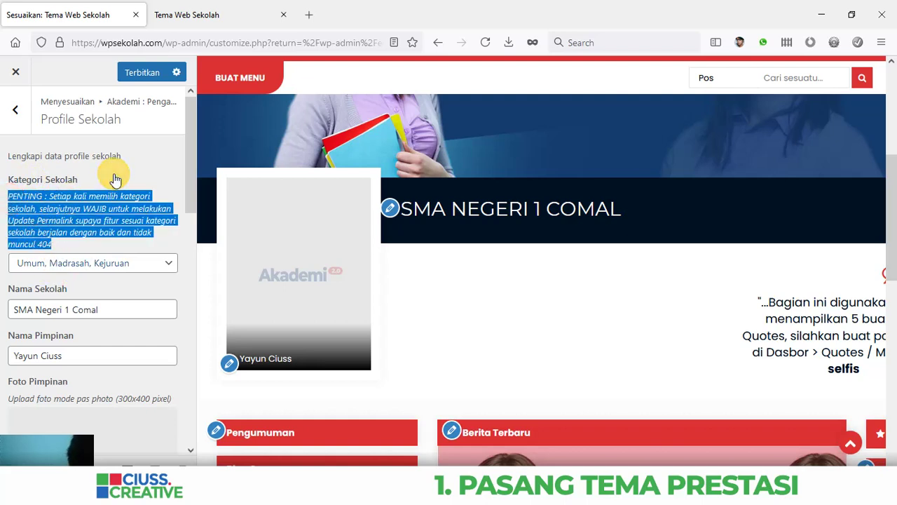
{"action": "left_click", "coordinate": [93, 261]}
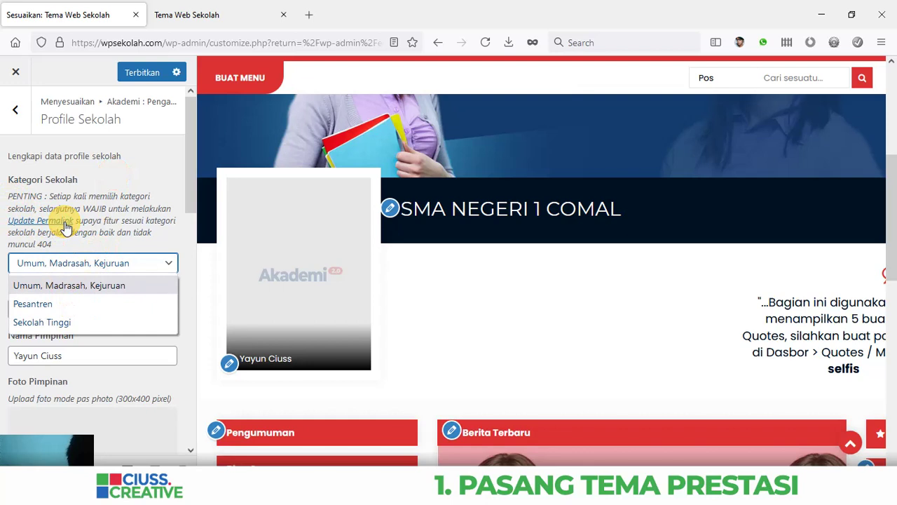
{"action": "left_click", "coordinate": [157, 173]}
Step: Change the Nama Sekolah to SMA Negeri 1 Sumber Jaya
{"action": "scroll", "coordinate": [105, 301], "scroll_direction": "down", "scroll_amount": 2}
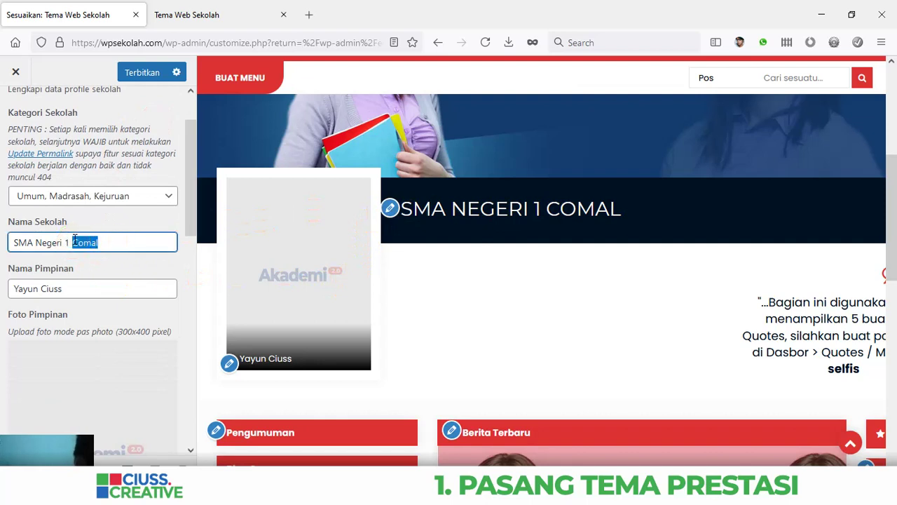
{"action": "type", "text": "Sumber Jaya"}
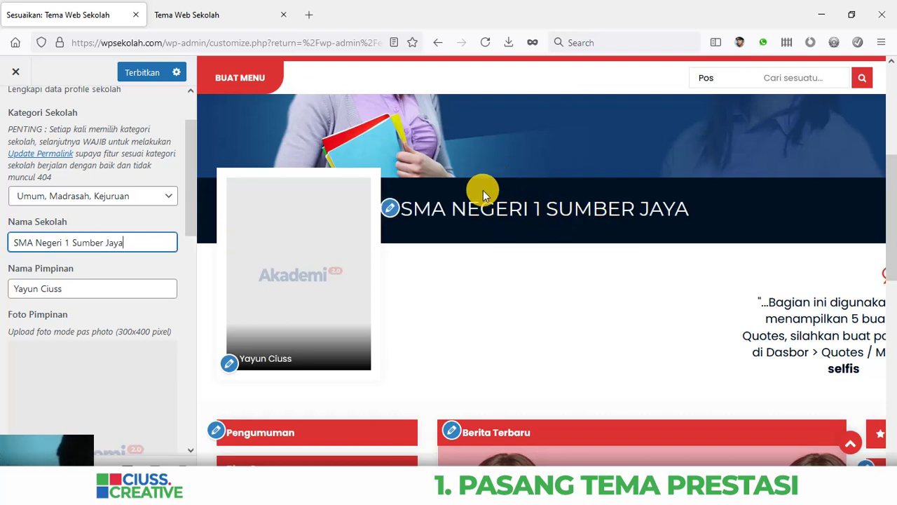
Step: Upload kep.jpg from the Desktop as a replacement image for the Foto Pimpinan
{"action": "scroll", "coordinate": [150, 239], "scroll_direction": "down", "scroll_amount": 3}
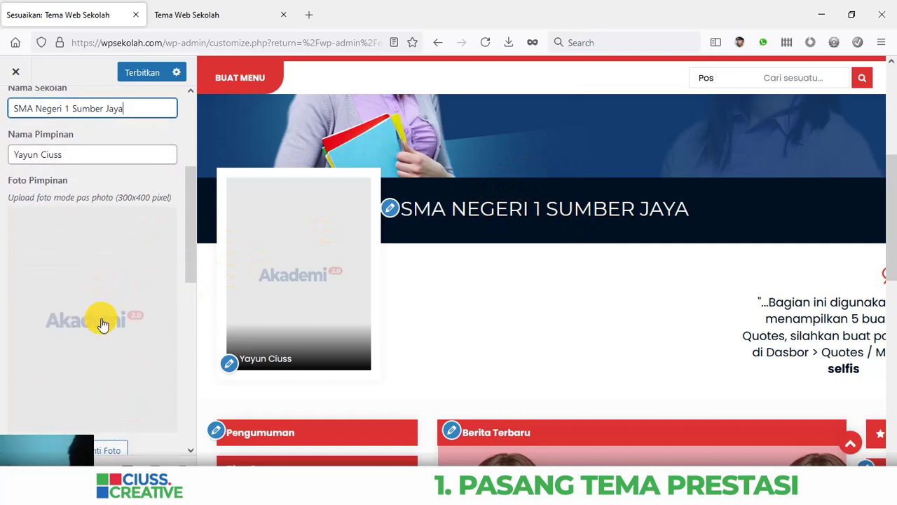
{"action": "scroll", "coordinate": [84, 315], "scroll_direction": "down", "scroll_amount": 3}
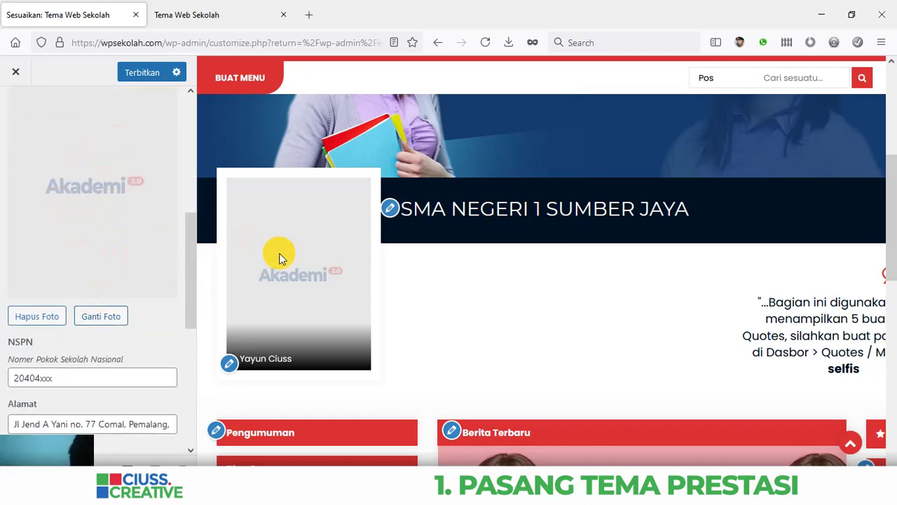
{"action": "left_click", "coordinate": [112, 317]}
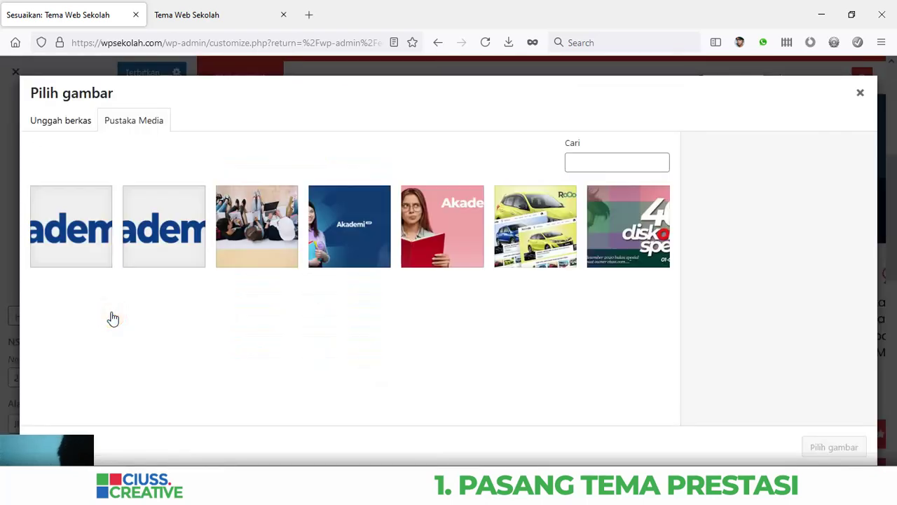
{"action": "left_click", "coordinate": [79, 132]}
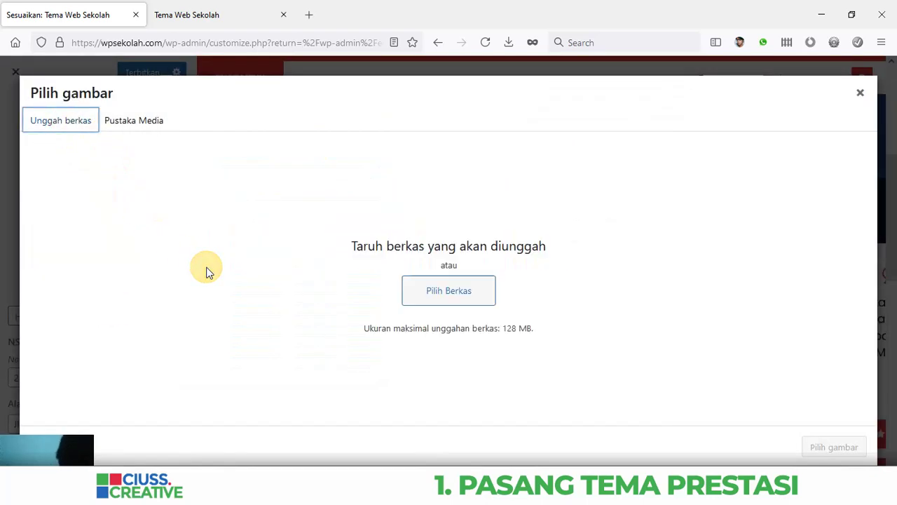
{"action": "left_click", "coordinate": [432, 299]}
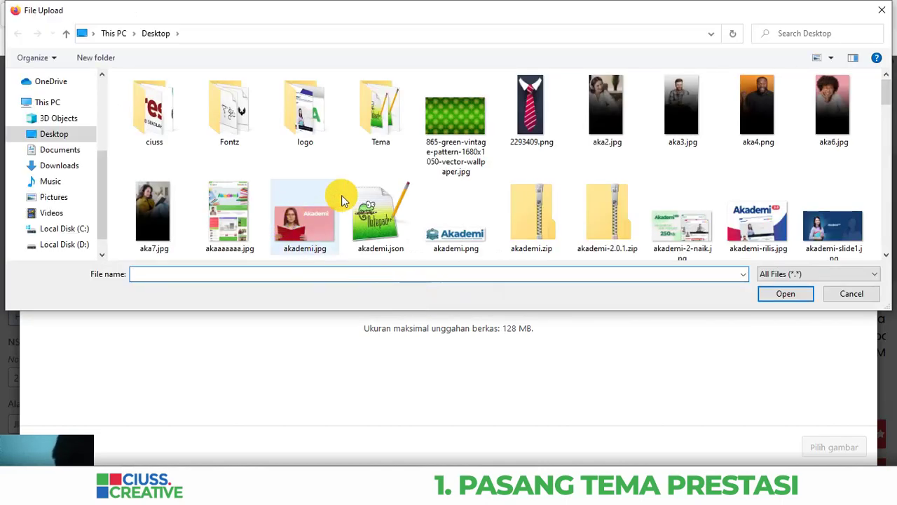
{"action": "scroll", "coordinate": [333, 190], "scroll_direction": "down", "scroll_amount": 2}
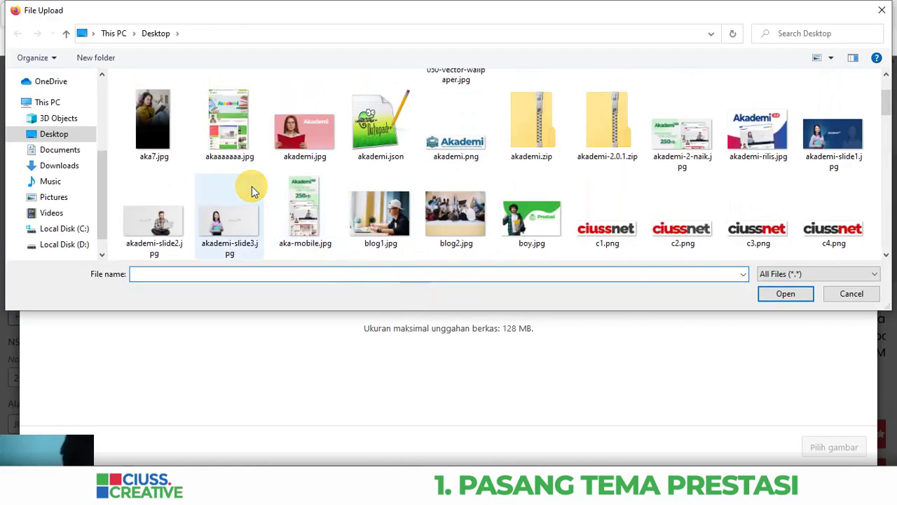
{"action": "left_click", "coordinate": [67, 167]}
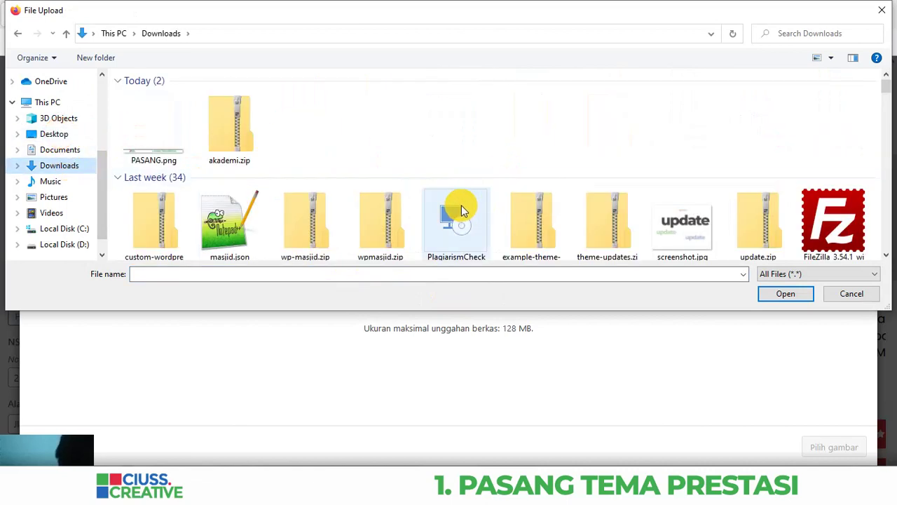
{"action": "left_click", "coordinate": [56, 134]}
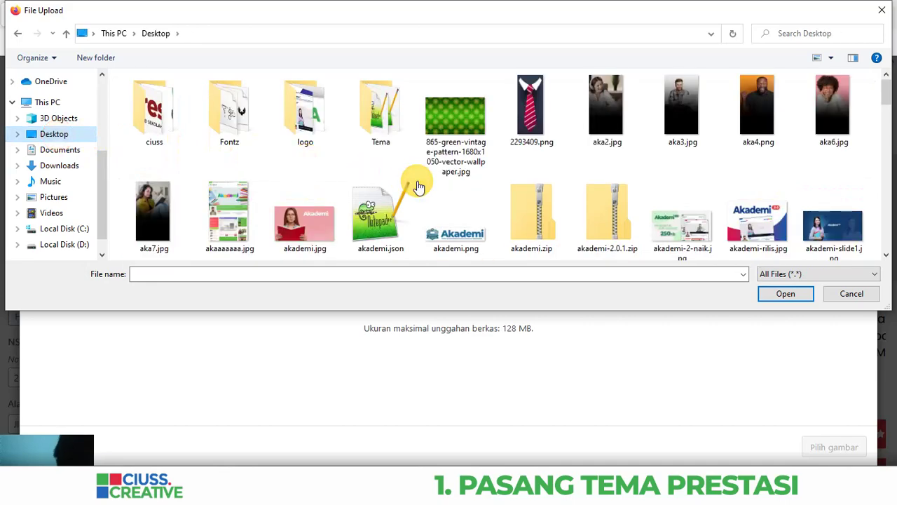
{"action": "scroll", "coordinate": [489, 180], "scroll_direction": "down", "scroll_amount": 2}
{"action": "scroll", "coordinate": [489, 180], "scroll_direction": "down", "scroll_amount": 10}
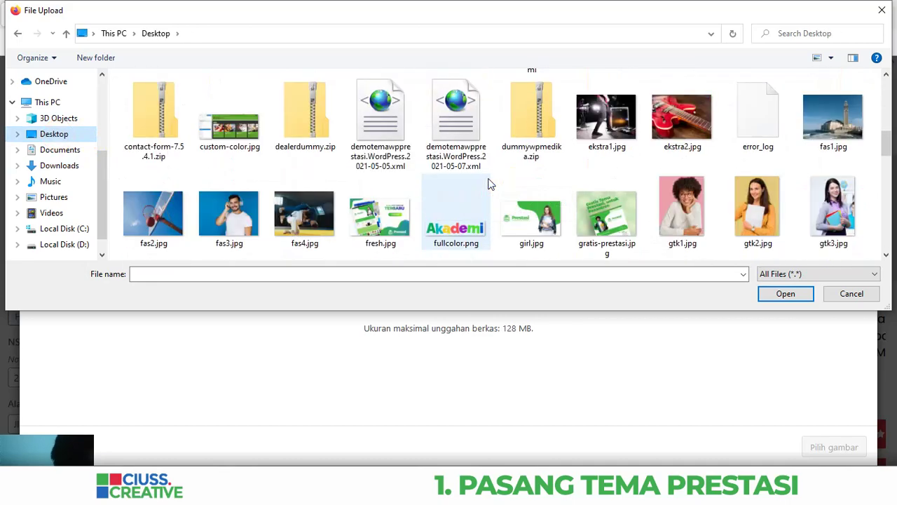
{"action": "scroll", "coordinate": [489, 182], "scroll_direction": "up", "scroll_amount": 2}
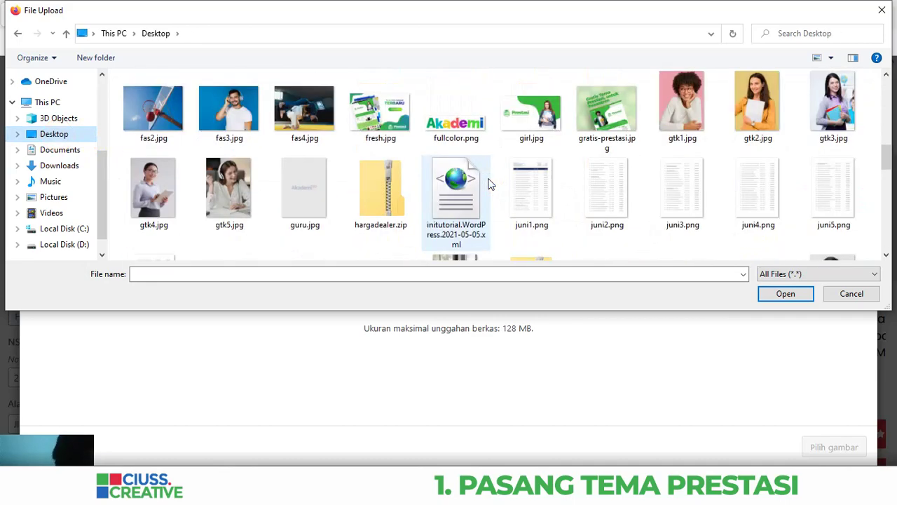
{"action": "scroll", "coordinate": [488, 182], "scroll_direction": "down", "scroll_amount": 4}
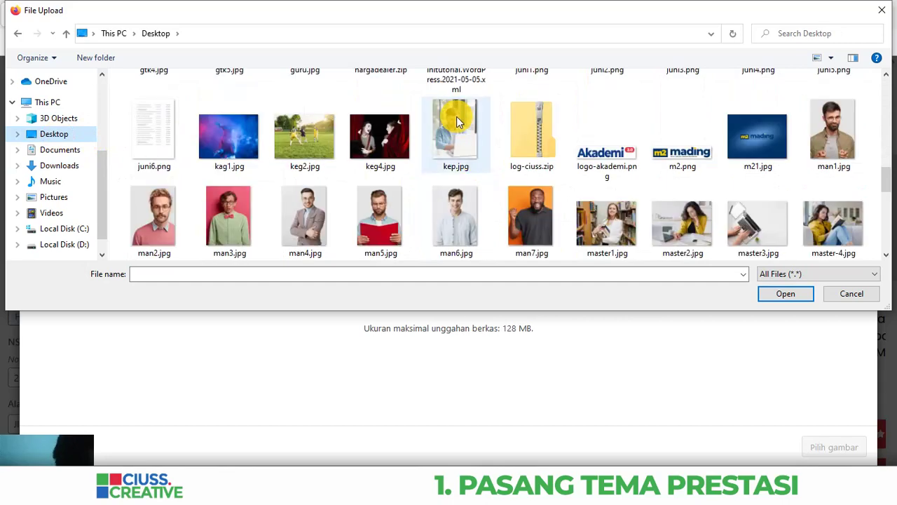
{"action": "left_click", "coordinate": [459, 132]}
{"action": "left_click", "coordinate": [783, 293]}
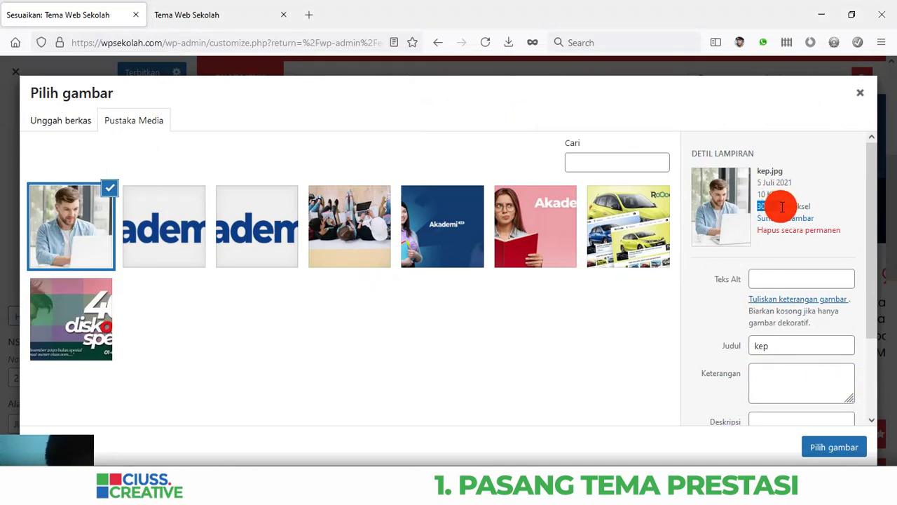
Step: Check the uploaded image's pixel dimensions and apply it as the Foto Pimpinan
{"action": "left_click_drag", "start_coordinate": [788, 207], "coordinate": [789, 208]}
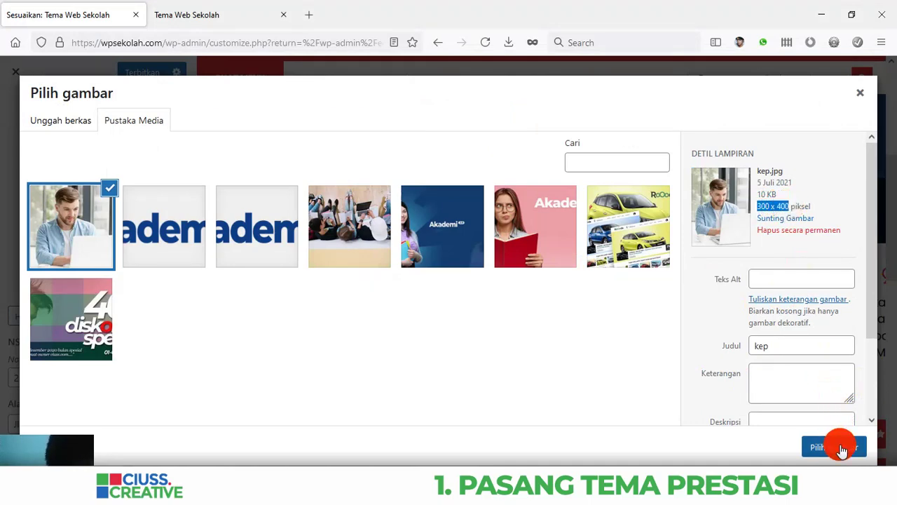
{"action": "left_click", "coordinate": [842, 449]}
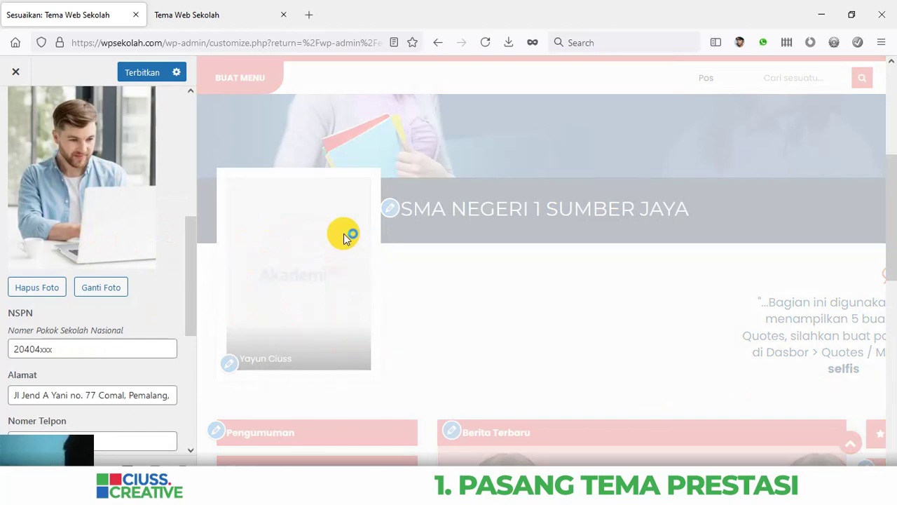
{"action": "scroll", "coordinate": [501, 264], "scroll_direction": "down", "scroll_amount": 1}
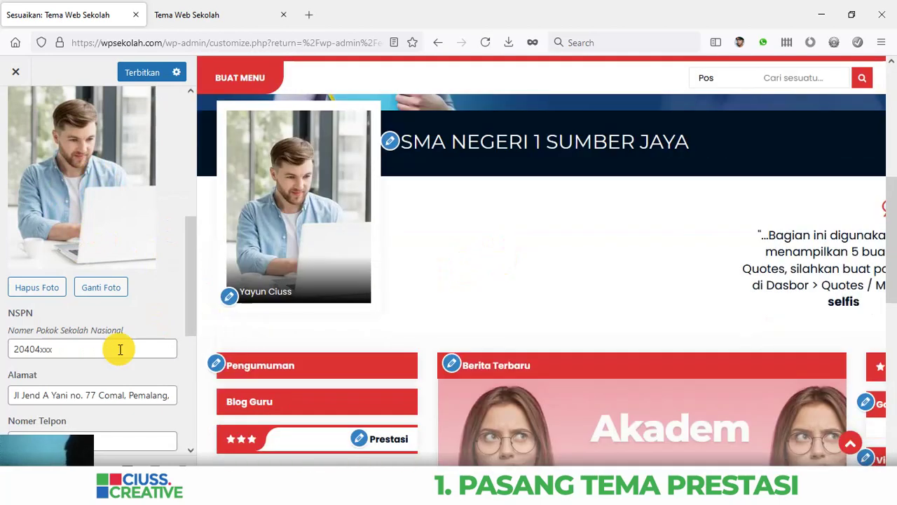
Step: Review the NSPN and Alamat fields and look through the homepage preview down to its footer
{"action": "left_click", "coordinate": [56, 347]}
{"action": "scroll", "coordinate": [117, 335], "scroll_direction": "down", "scroll_amount": 1}
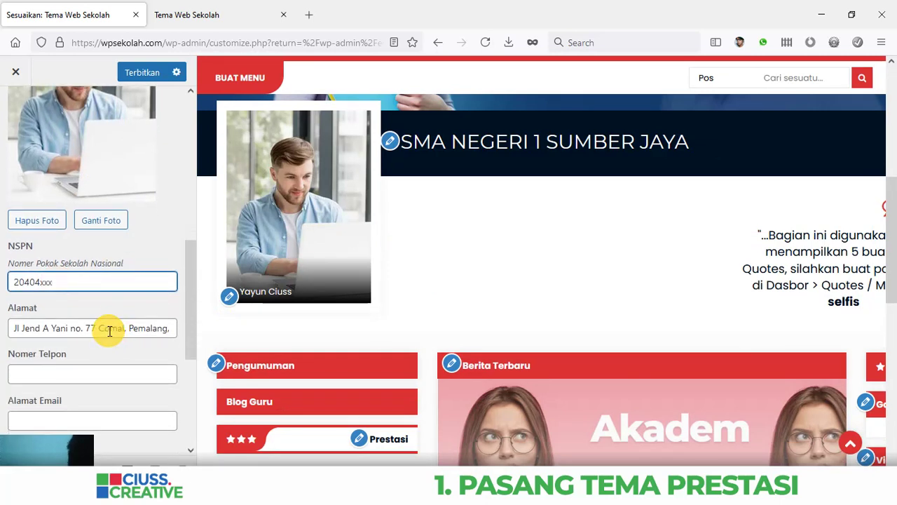
{"action": "left_click", "coordinate": [105, 329]}
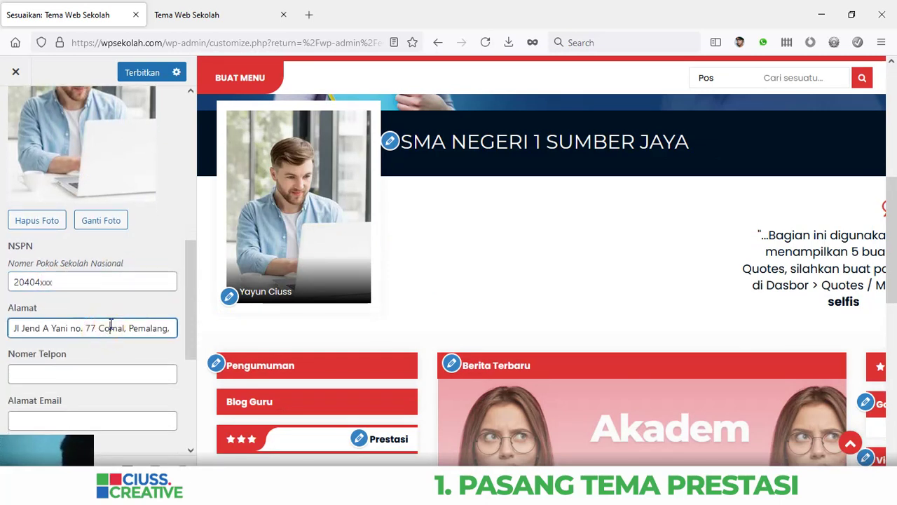
{"action": "scroll", "coordinate": [597, 324], "scroll_direction": "down", "scroll_amount": 8}
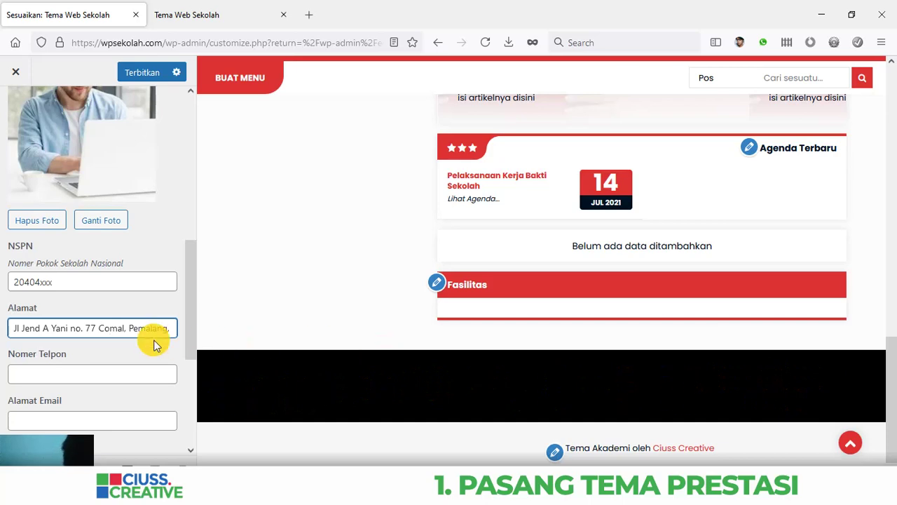
{"action": "scroll", "coordinate": [120, 327], "scroll_direction": "down", "scroll_amount": 2}
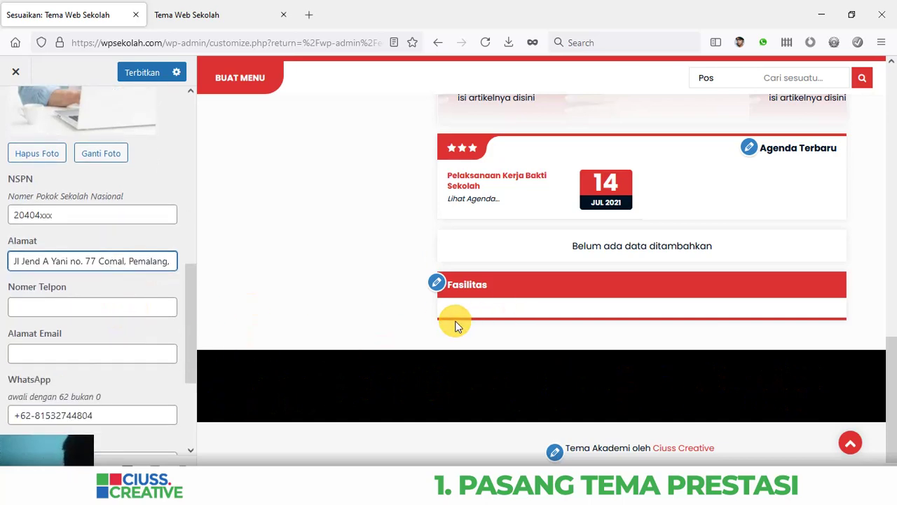
{"action": "scroll", "coordinate": [401, 301], "scroll_direction": "up", "scroll_amount": 10}
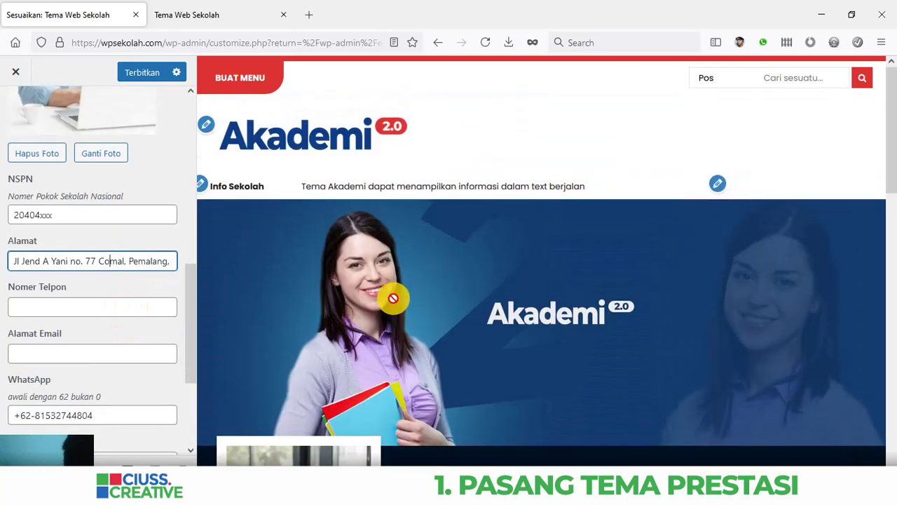
{"action": "scroll", "coordinate": [393, 295], "scroll_direction": "down", "scroll_amount": 3}
Step: Fill in the Nomer Telpon and Alamat Email fields with the previously used phone number and e-mail address
{"action": "left_click", "coordinate": [125, 310]}
{"action": "left_click", "coordinate": [125, 310]}
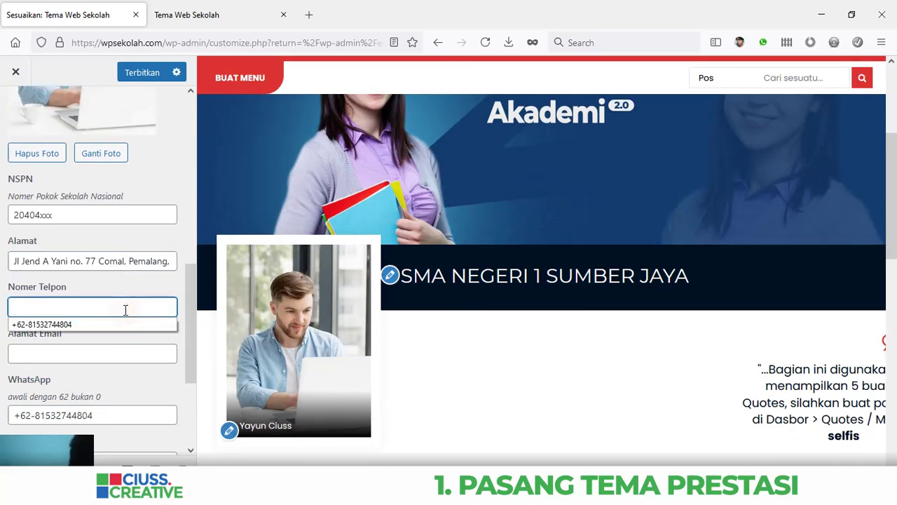
{"action": "left_click", "coordinate": [125, 319]}
{"action": "left_click", "coordinate": [121, 348]}
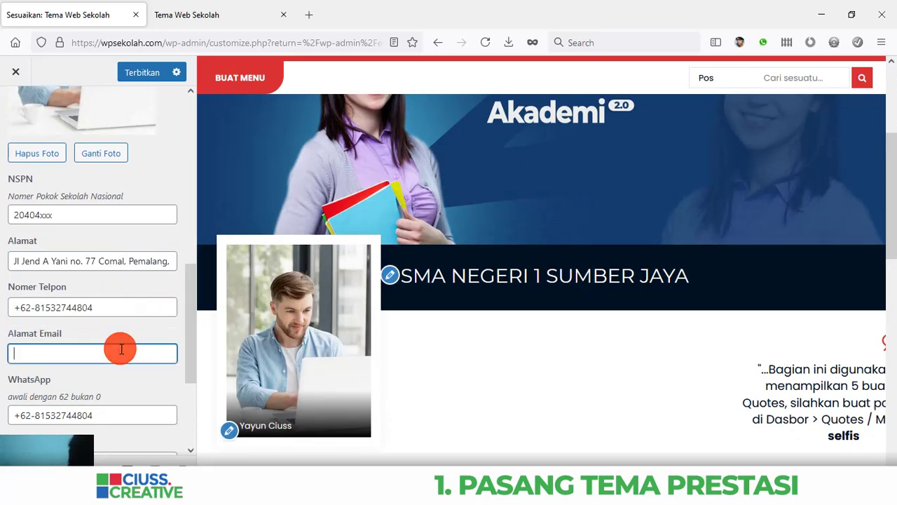
{"action": "left_click", "coordinate": [121, 348]}
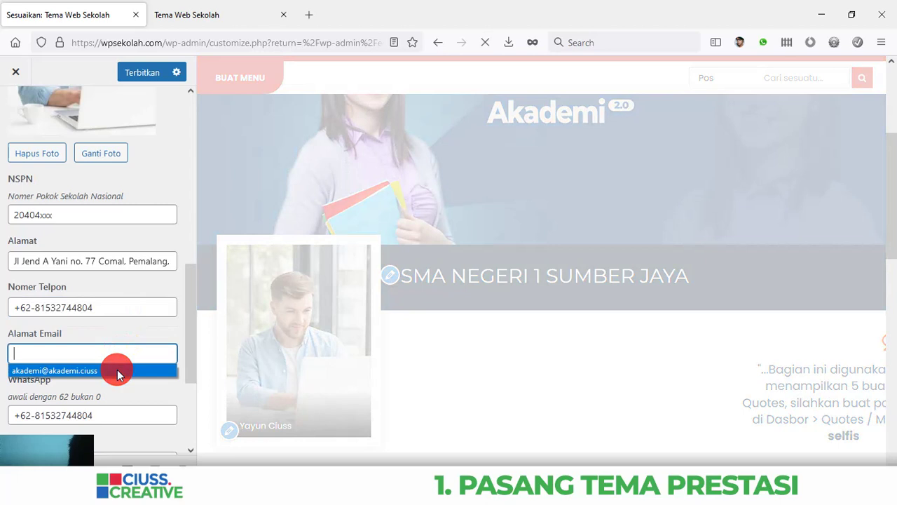
{"action": "left_click", "coordinate": [117, 370]}
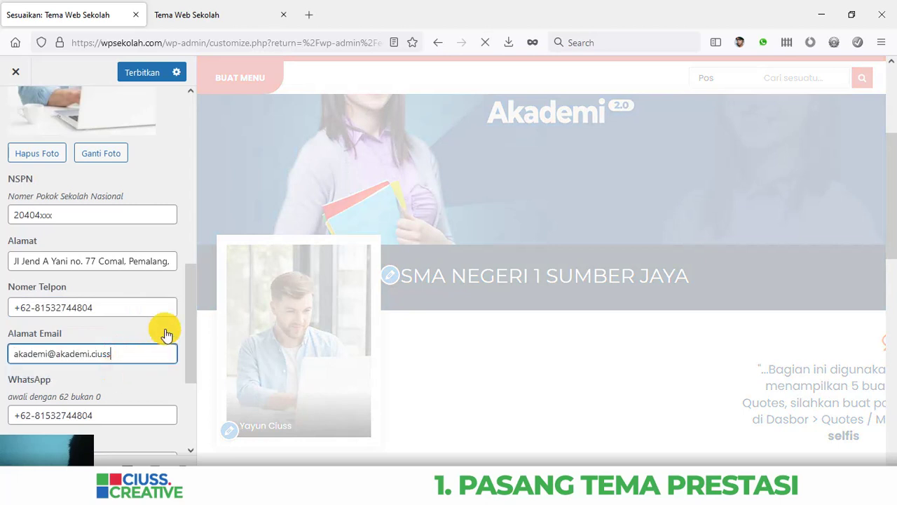
{"action": "scroll", "coordinate": [169, 312], "scroll_direction": "down", "scroll_amount": 2}
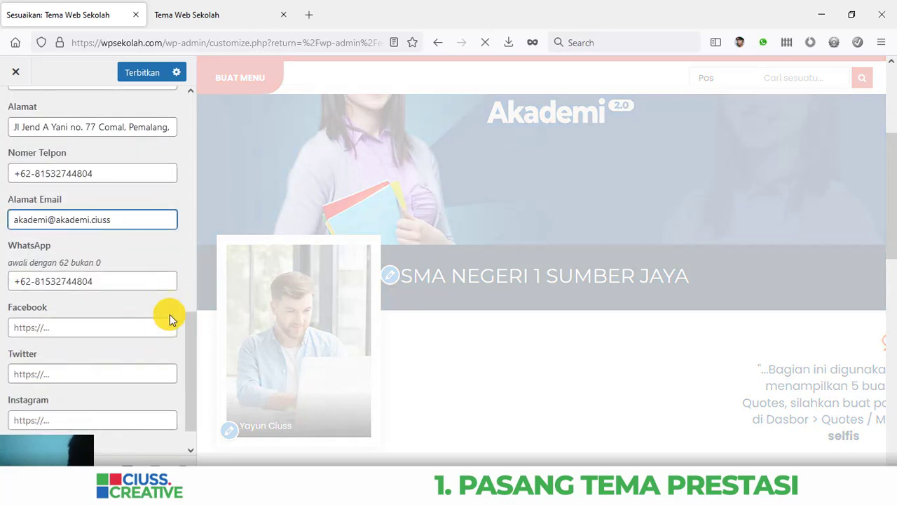
{"action": "left_click", "coordinate": [121, 280]}
{"action": "left_click", "coordinate": [92, 325]}
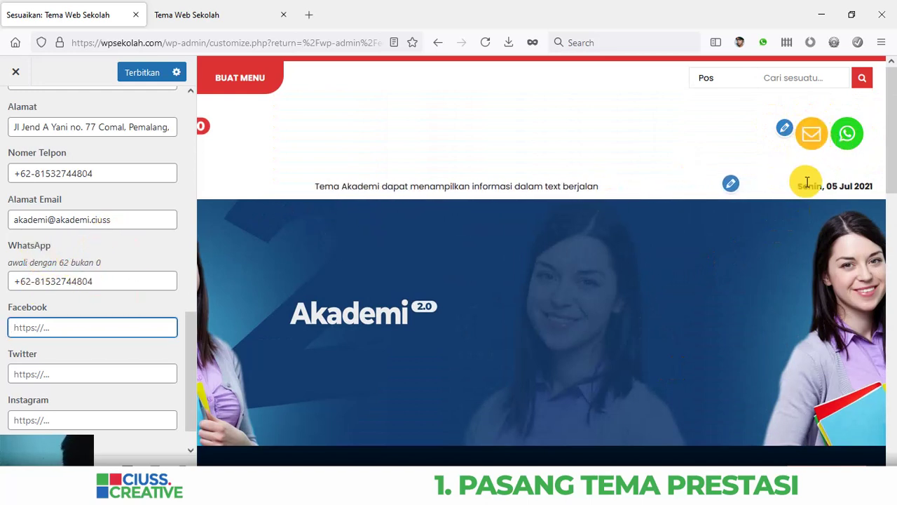
{"action": "left_click", "coordinate": [84, 326]}
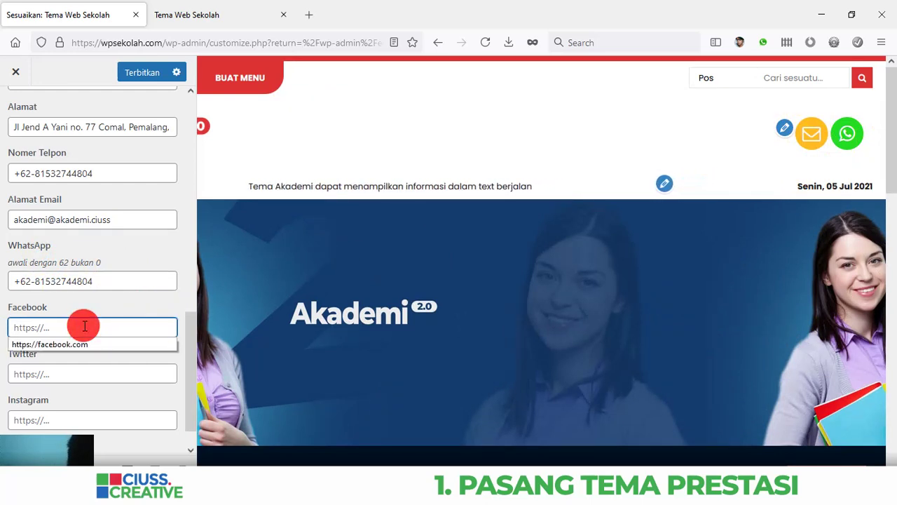
{"action": "left_click", "coordinate": [76, 343]}
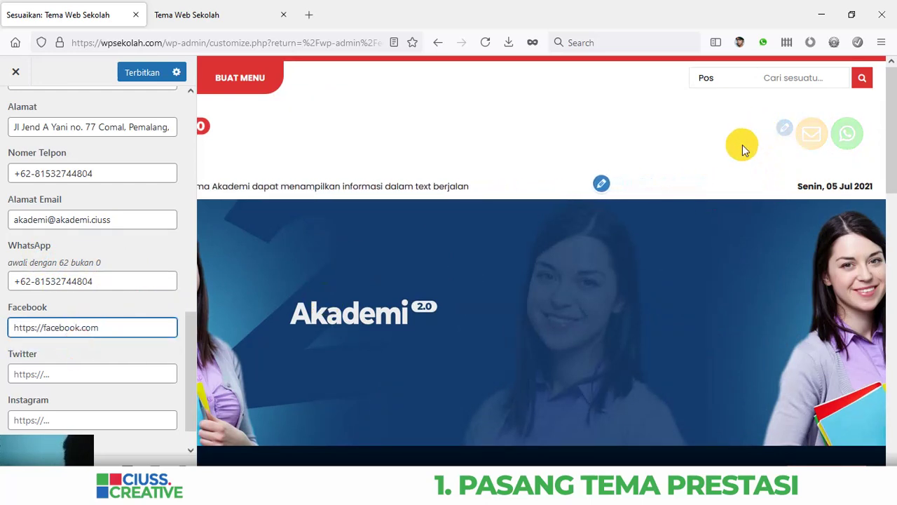
{"action": "left_click", "coordinate": [69, 378]}
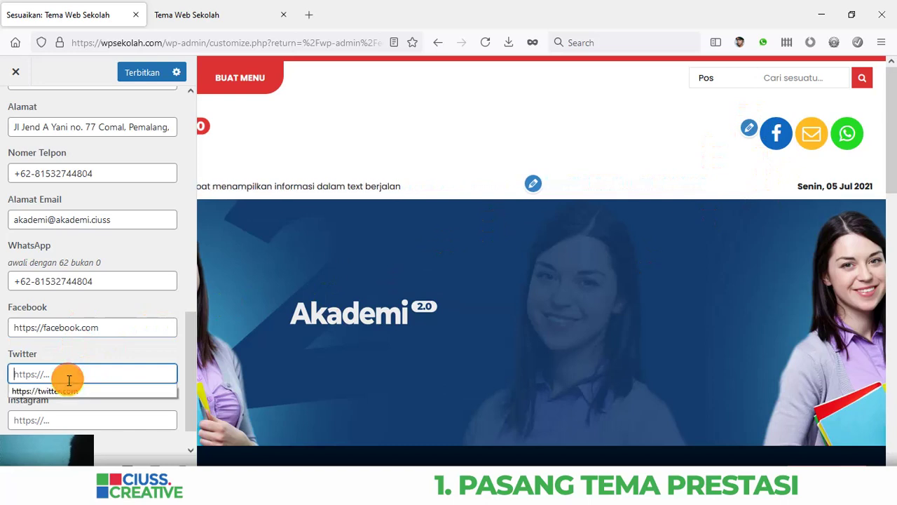
{"action": "left_click", "coordinate": [65, 390]}
{"action": "left_click", "coordinate": [69, 419]}
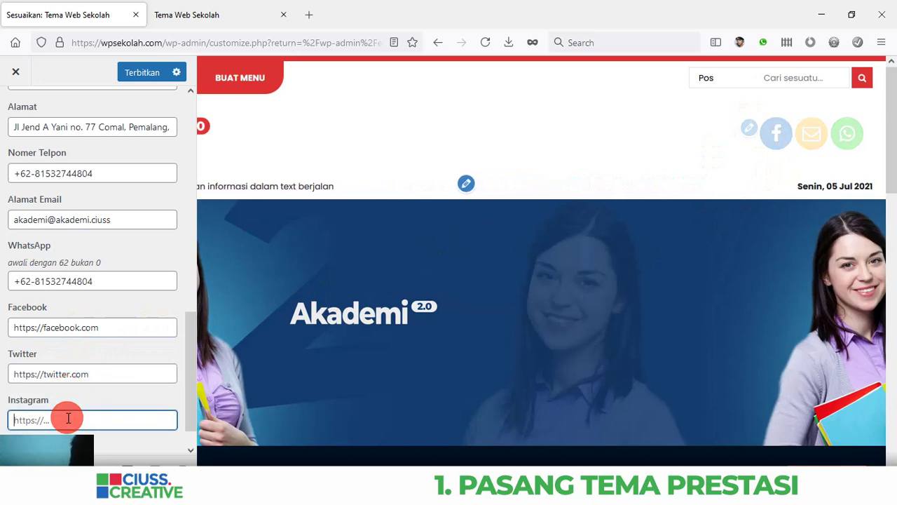
{"action": "scroll", "coordinate": [100, 375], "scroll_direction": "down", "scroll_amount": 1}
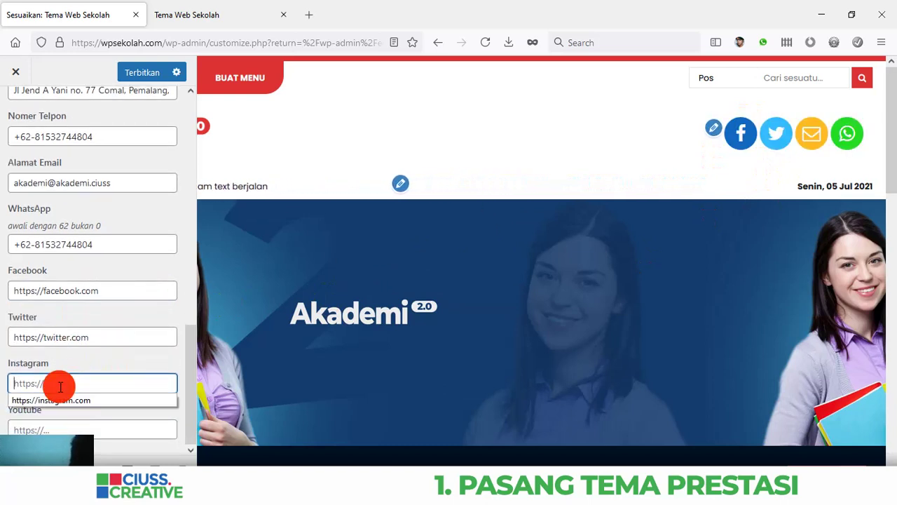
{"action": "left_click", "coordinate": [62, 396]}
{"action": "left_click", "coordinate": [64, 422]}
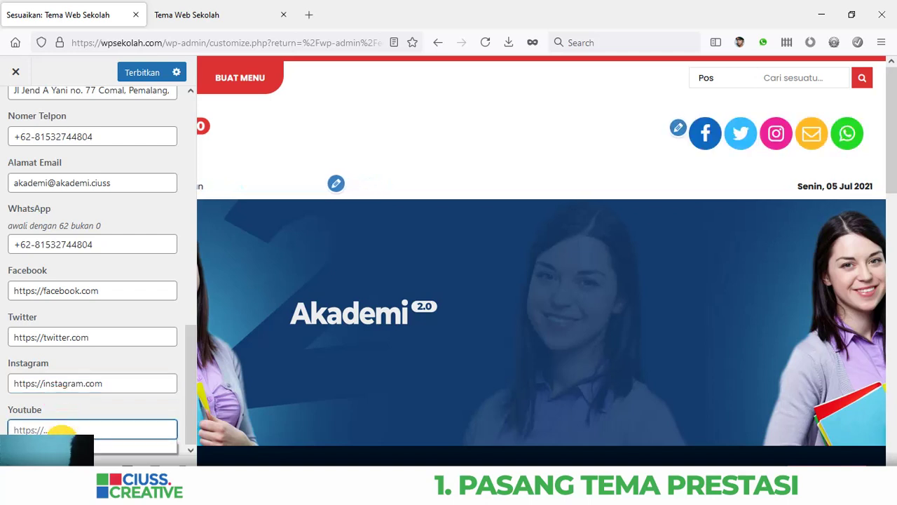
{"action": "left_click", "coordinate": [59, 447]}
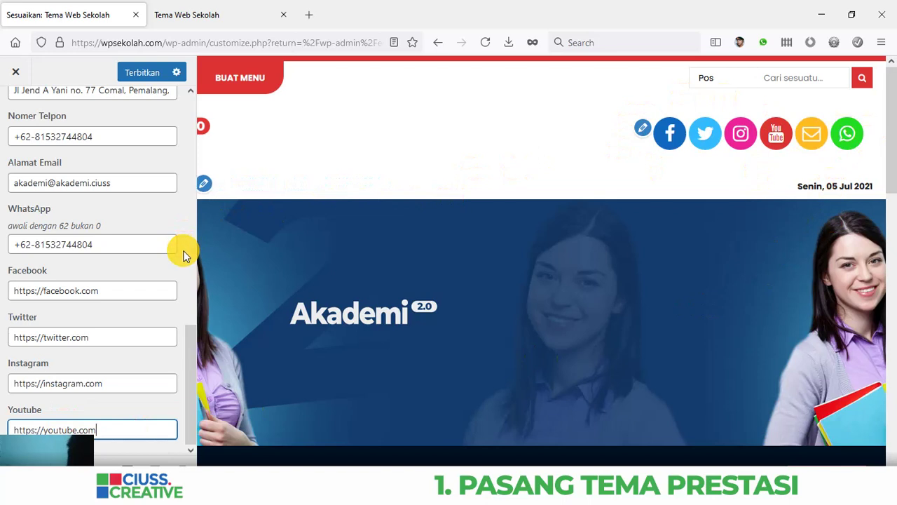
Step: Leave the Profile Sekolah settings and publish the customized school profile
{"action": "scroll", "coordinate": [174, 317], "scroll_direction": "up", "scroll_amount": 6}
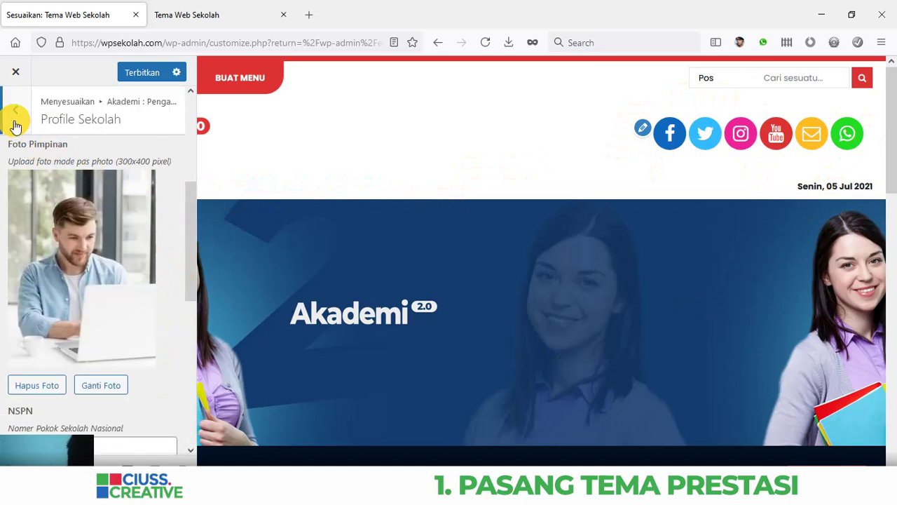
{"action": "left_click", "coordinate": [15, 120]}
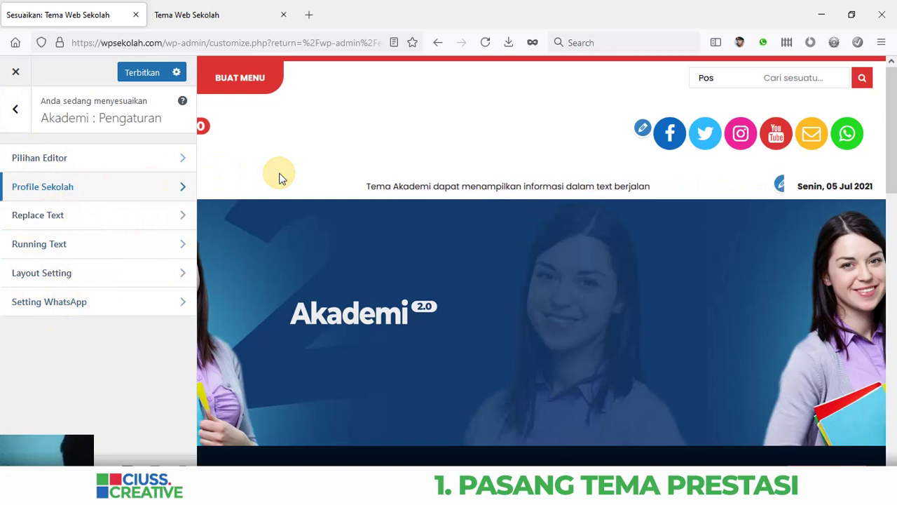
{"action": "left_click", "coordinate": [144, 77]}
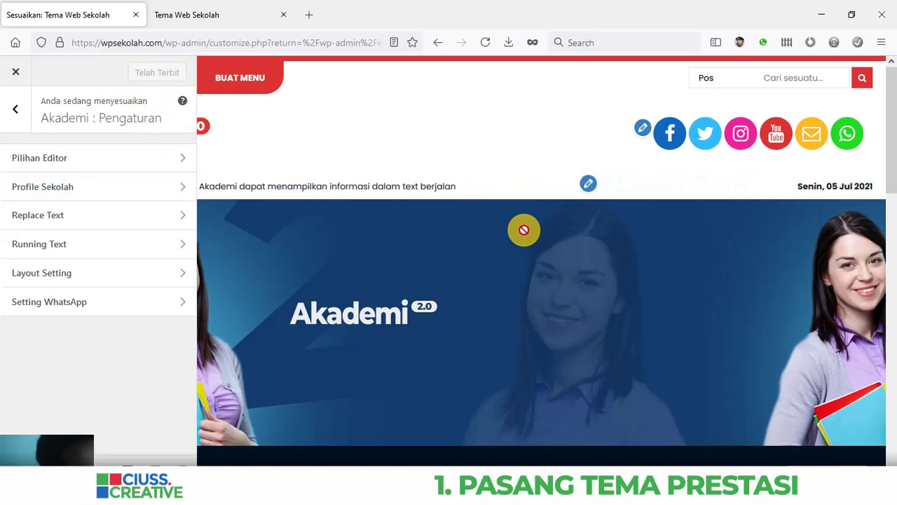
Step: Create a new menu named Menu Akademi and assign it to the Navigasi Header location
{"action": "left_click", "coordinate": [15, 118]}
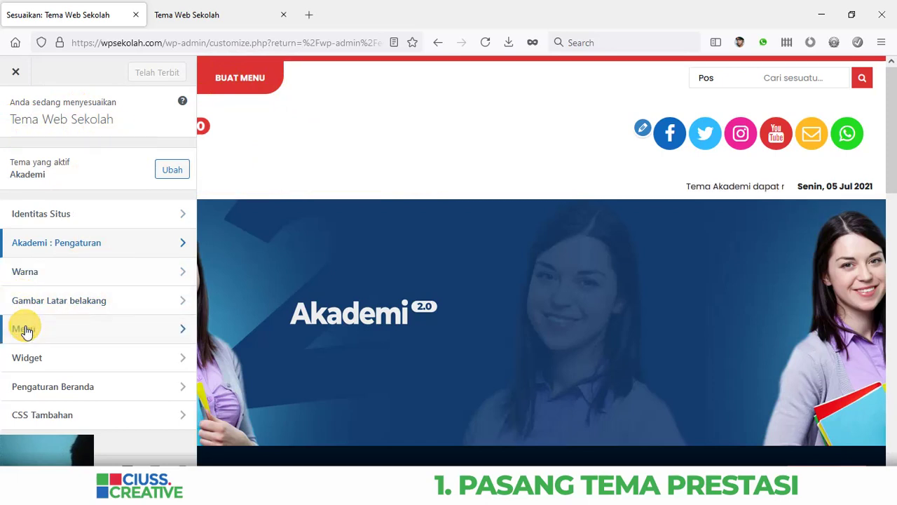
{"action": "left_click", "coordinate": [103, 335]}
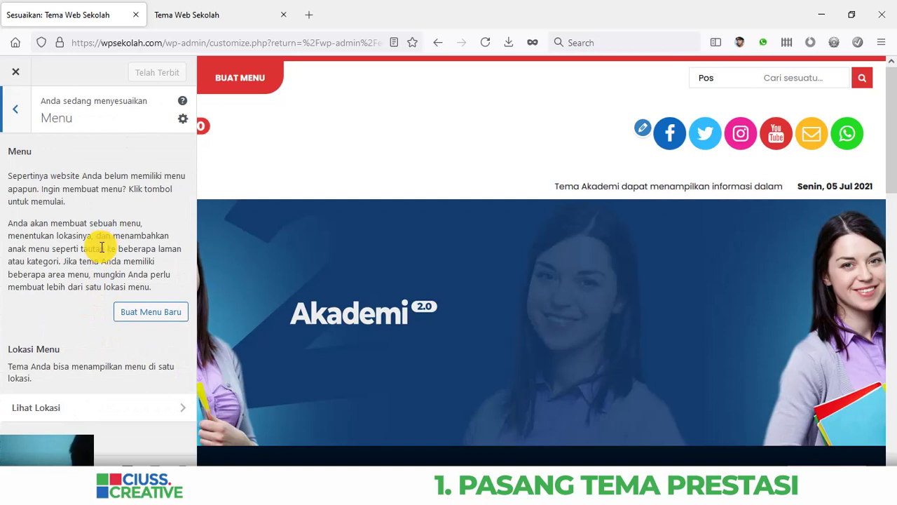
{"action": "left_click", "coordinate": [161, 311]}
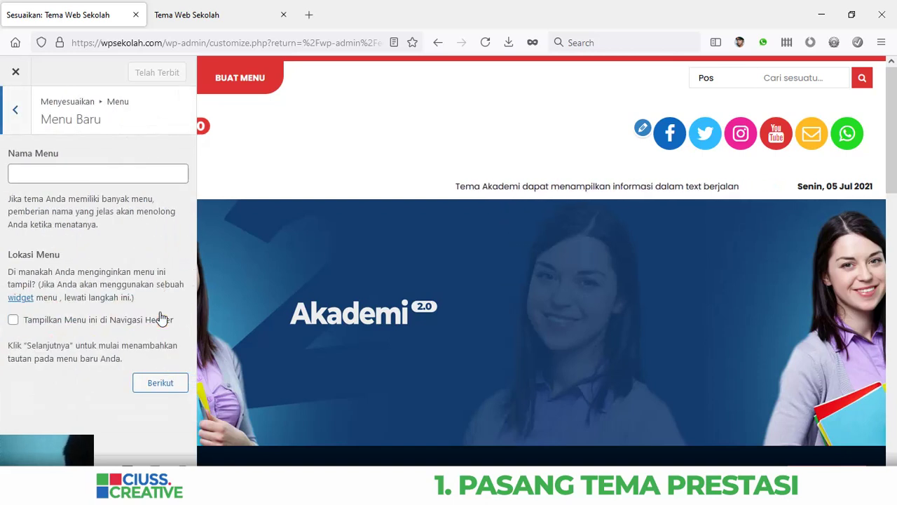
{"action": "left_click", "coordinate": [87, 171]}
{"action": "type", "text": "Men"}
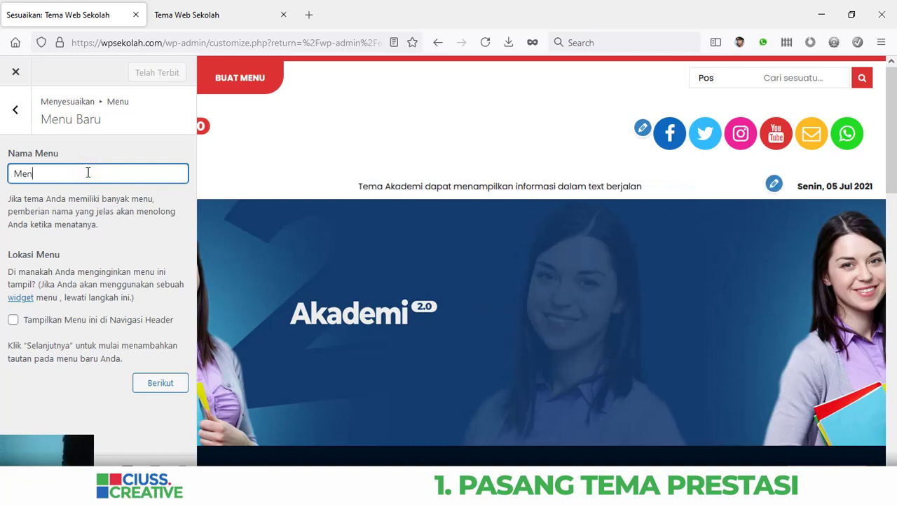
{"action": "type", "text": "u Akademi"}
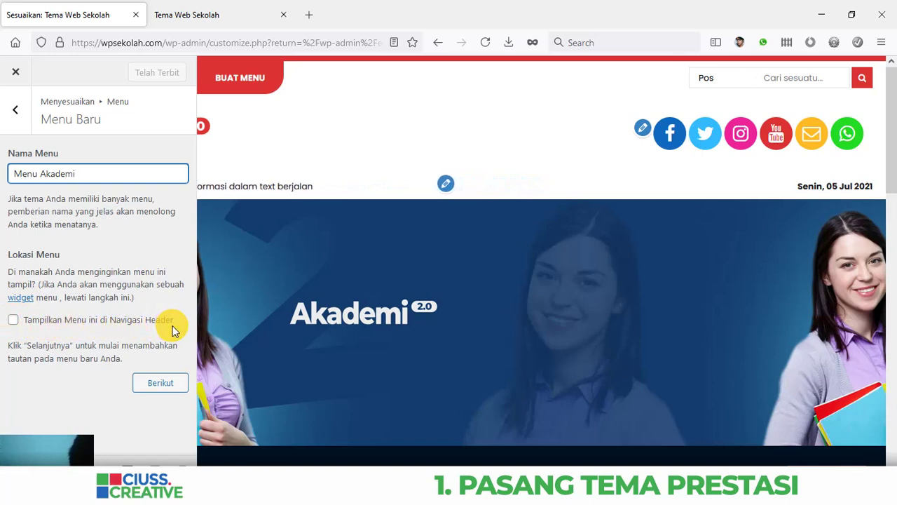
{"action": "left_click", "coordinate": [13, 321]}
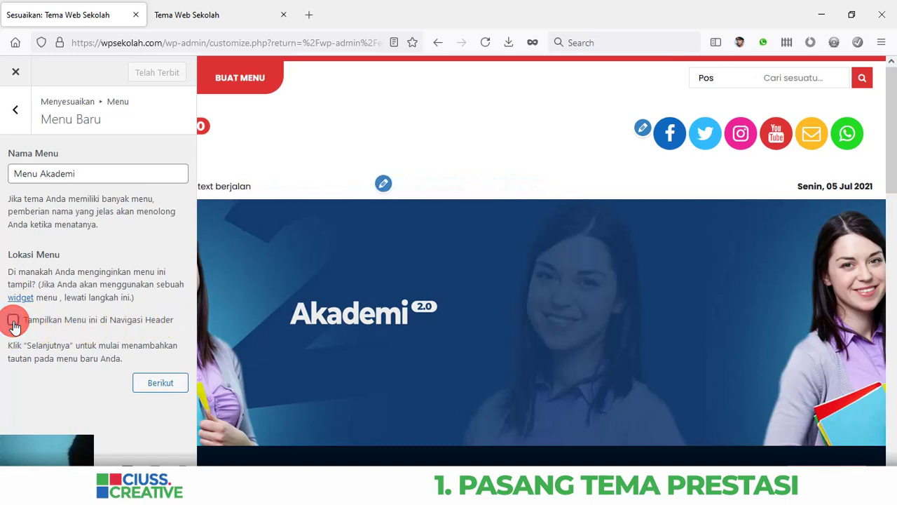
{"action": "left_click", "coordinate": [161, 384]}
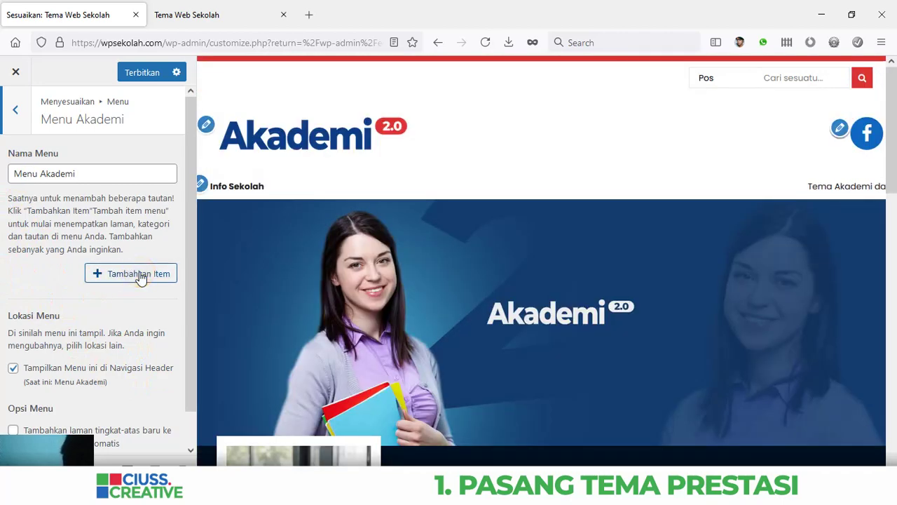
Step: Add the Beranda front page as an item of Menu Akademi and close the list of available items
{"action": "left_click", "coordinate": [140, 274]}
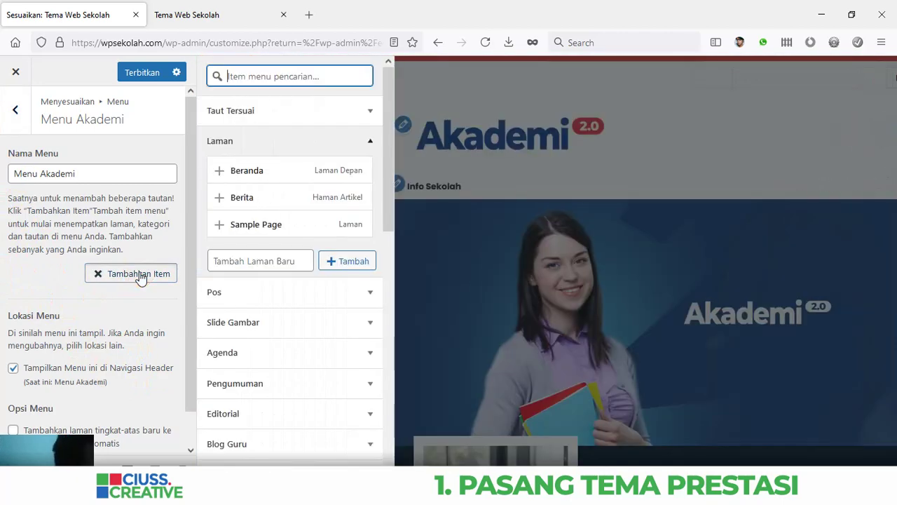
{"action": "left_click", "coordinate": [350, 177]}
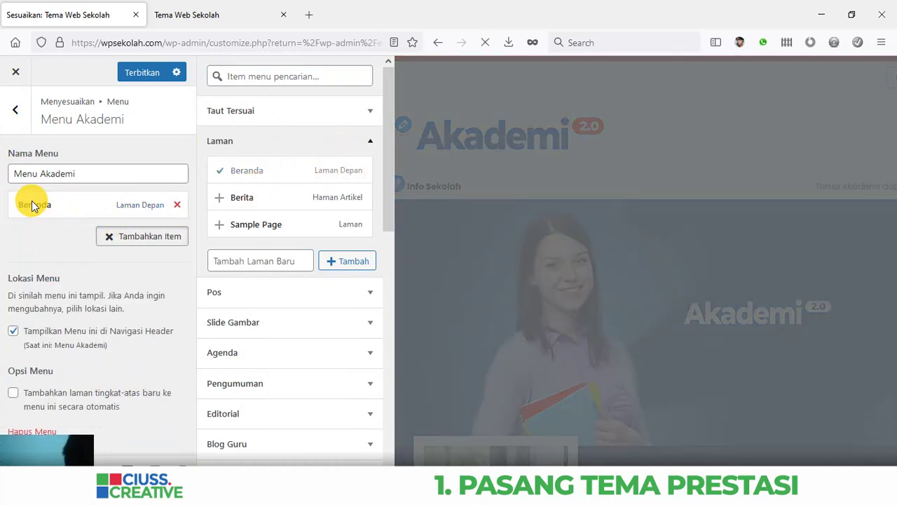
{"action": "left_click", "coordinate": [142, 240]}
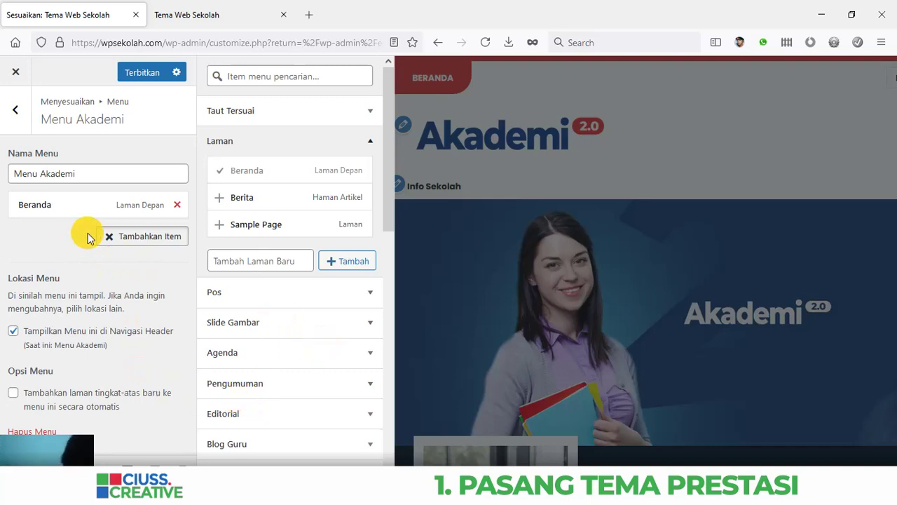
{"action": "left_click", "coordinate": [151, 240]}
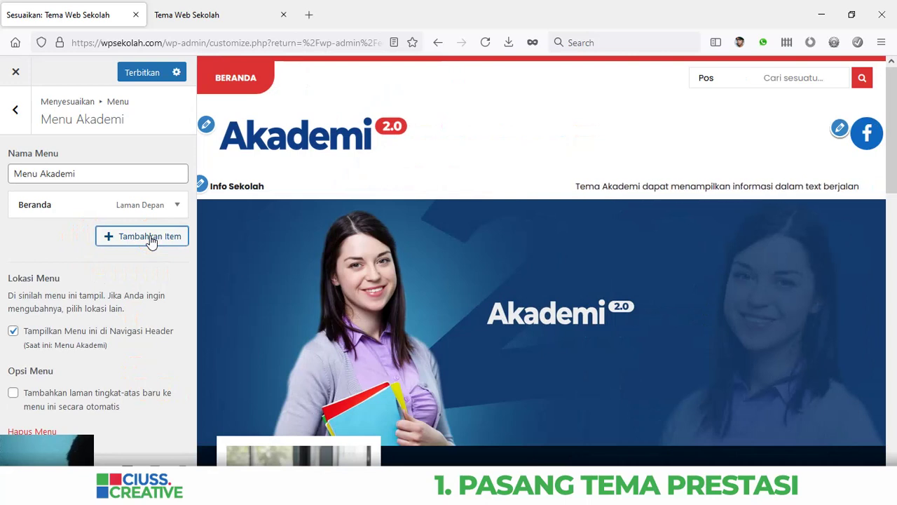
Step: Add the Agenda post type archive to Menu Akademi
{"action": "left_click", "coordinate": [150, 240]}
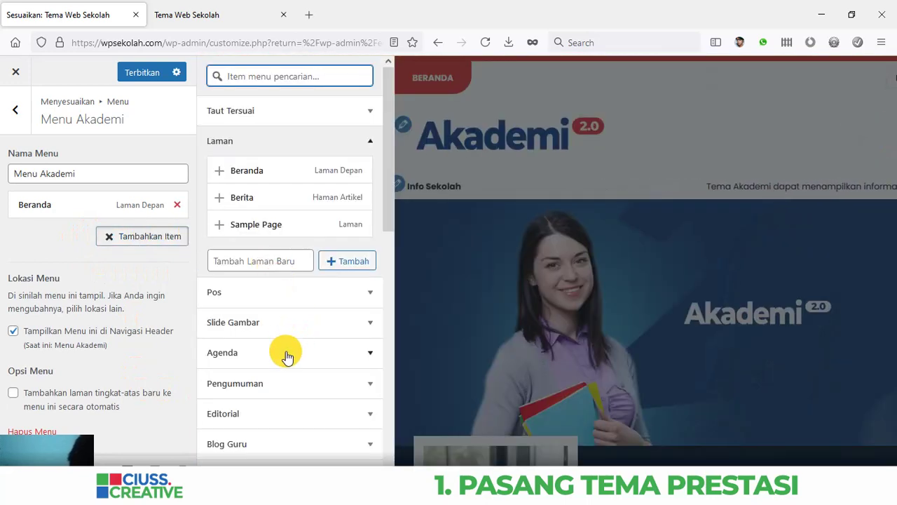
{"action": "left_click", "coordinate": [308, 354]}
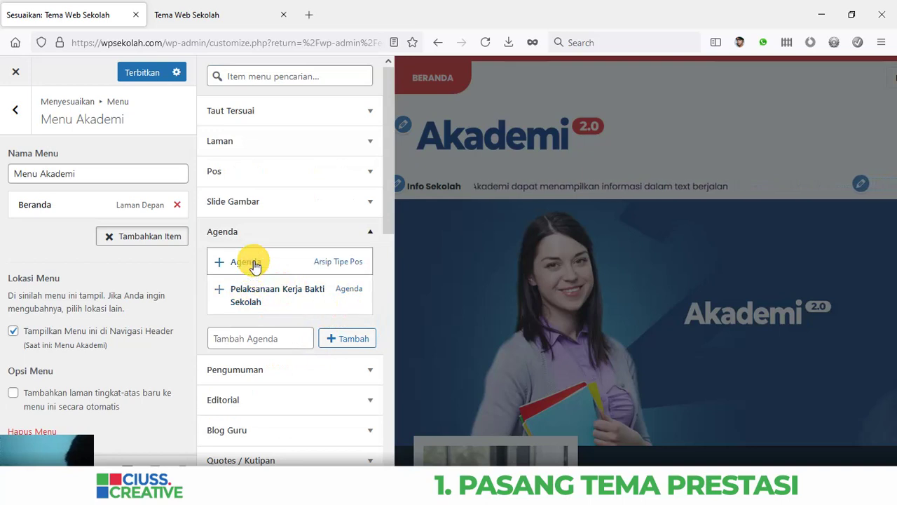
{"action": "left_click", "coordinate": [345, 265]}
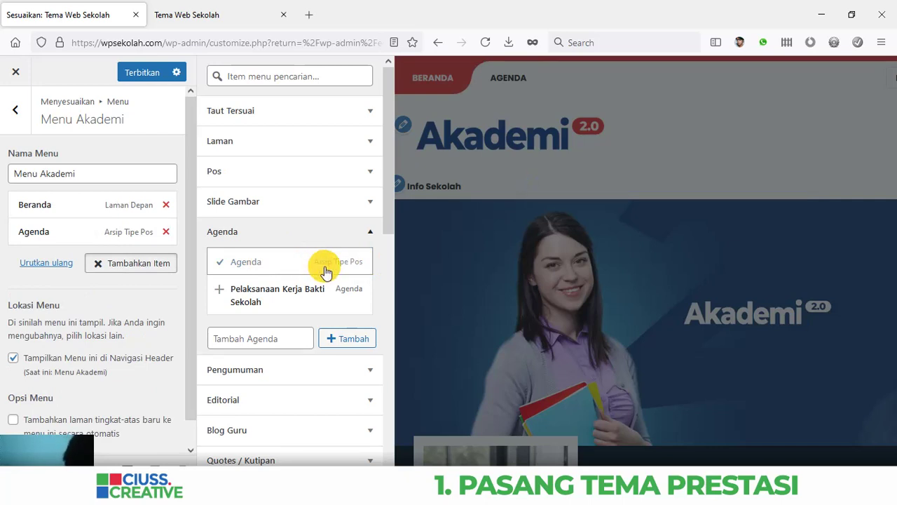
Step: Add the Pengumuman post type archive to Menu Akademi
{"action": "scroll", "coordinate": [326, 272], "scroll_direction": "down", "scroll_amount": 2}
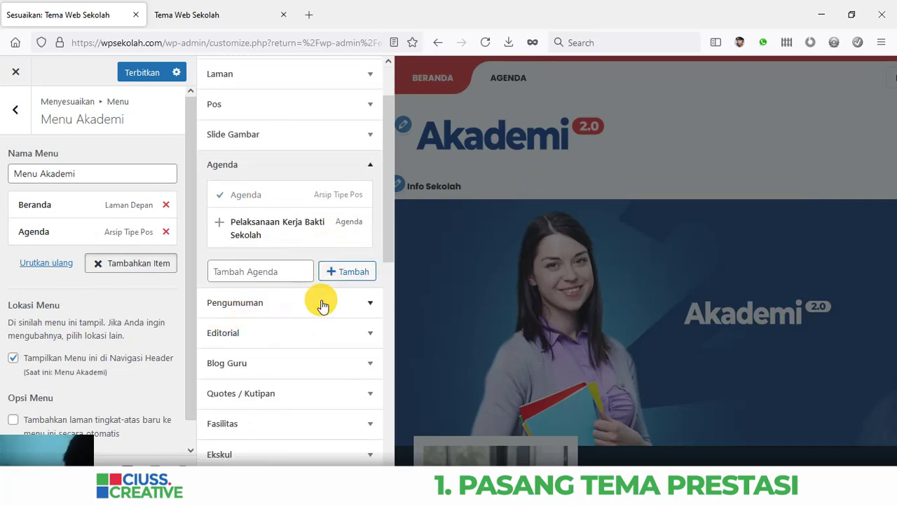
{"action": "left_click", "coordinate": [333, 304]}
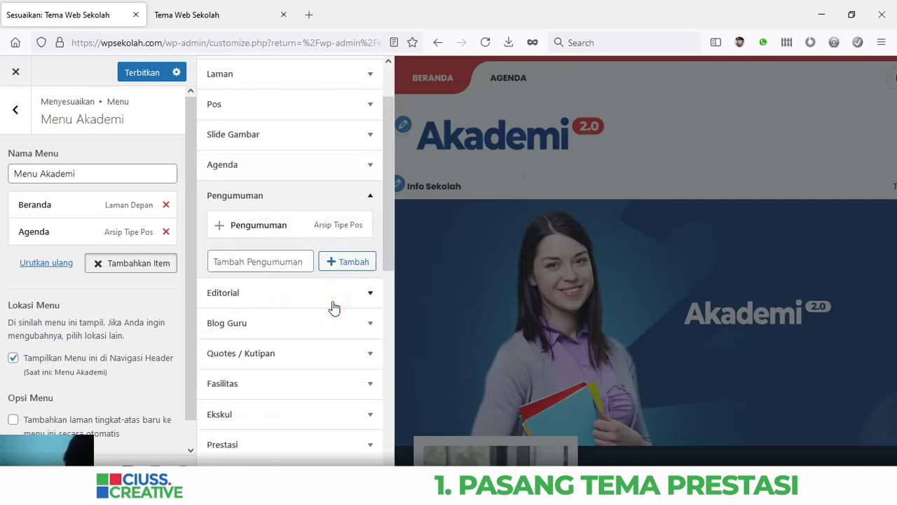
{"action": "left_click", "coordinate": [330, 230]}
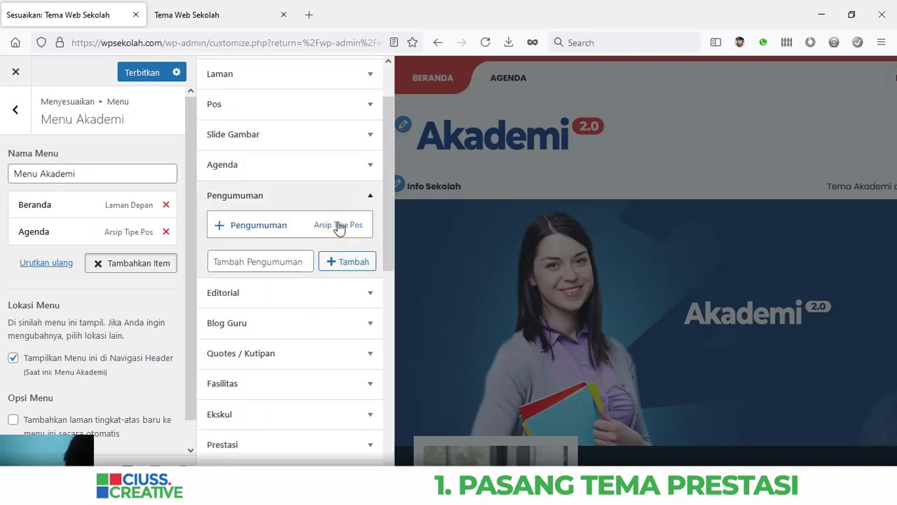
{"action": "left_click", "coordinate": [339, 228]}
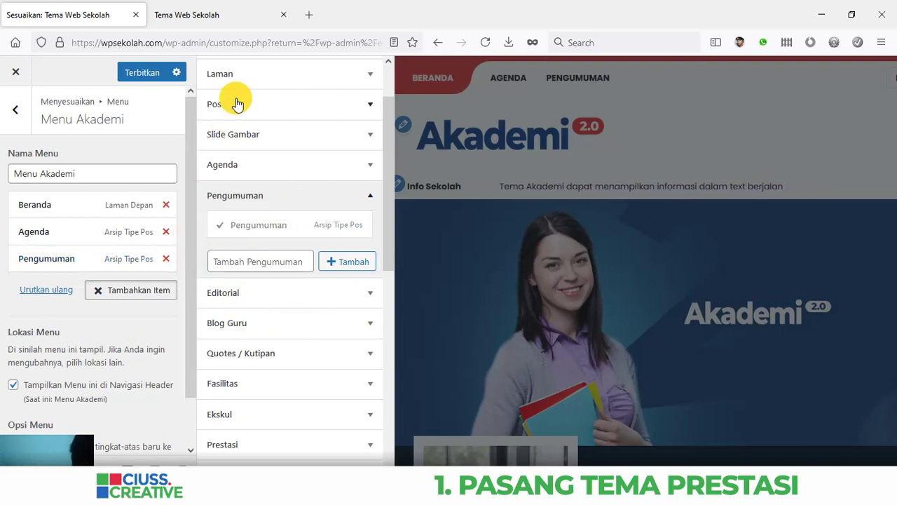
Step: Look through the other item types available for Menu Akademi and publish the menu changes
{"action": "left_click", "coordinate": [288, 73]}
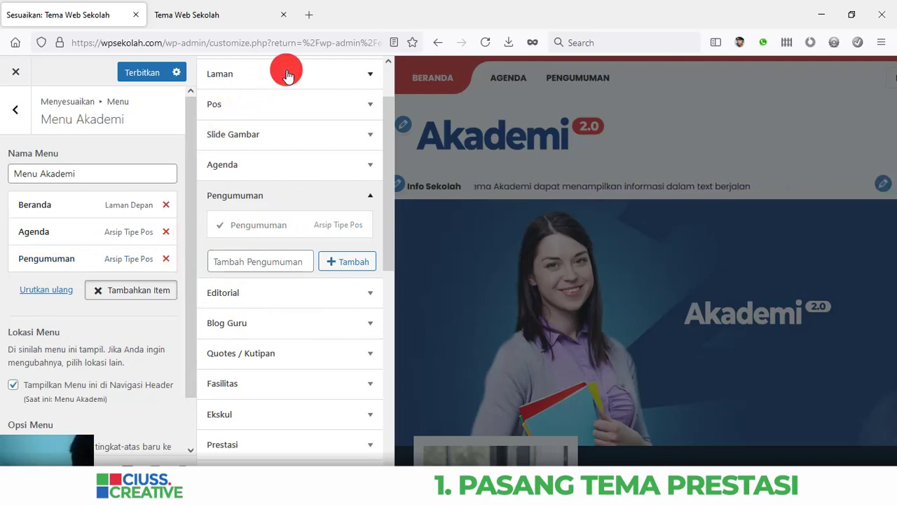
{"action": "left_click", "coordinate": [370, 74]}
{"action": "left_click", "coordinate": [370, 110]}
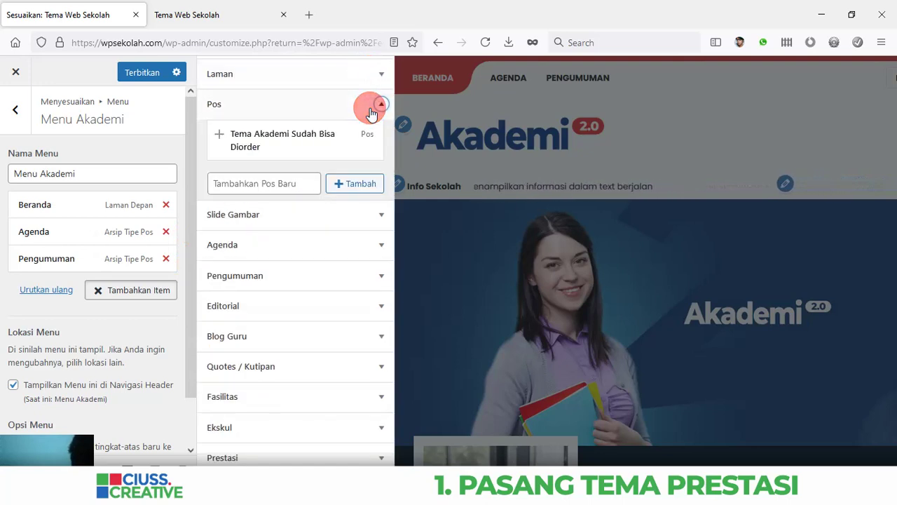
{"action": "left_click", "coordinate": [369, 110]}
{"action": "scroll", "coordinate": [357, 197], "scroll_direction": "down", "scroll_amount": 3}
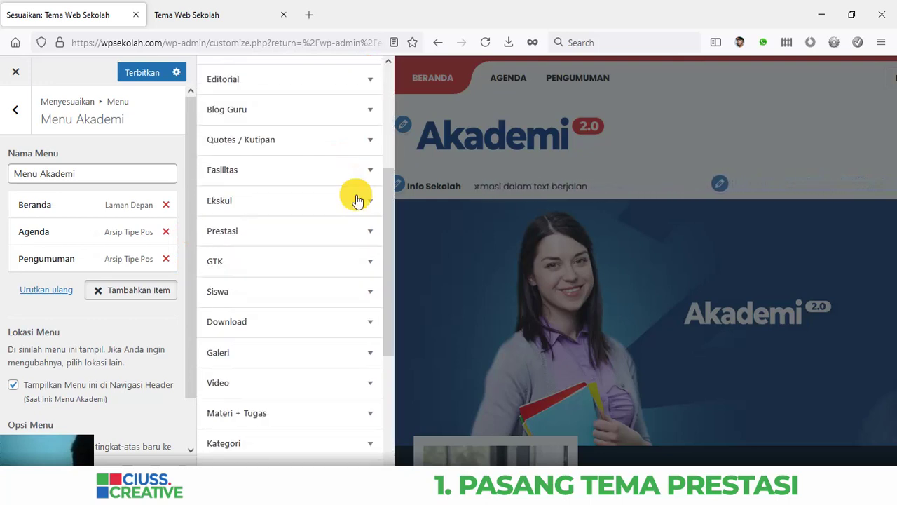
{"action": "scroll", "coordinate": [361, 201], "scroll_direction": "down", "scroll_amount": 3}
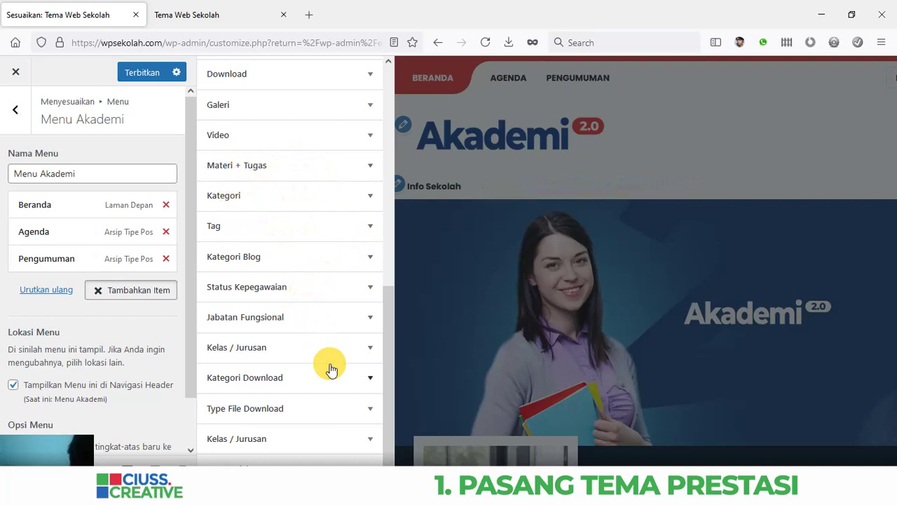
{"action": "scroll", "coordinate": [328, 358], "scroll_direction": "up", "scroll_amount": 5}
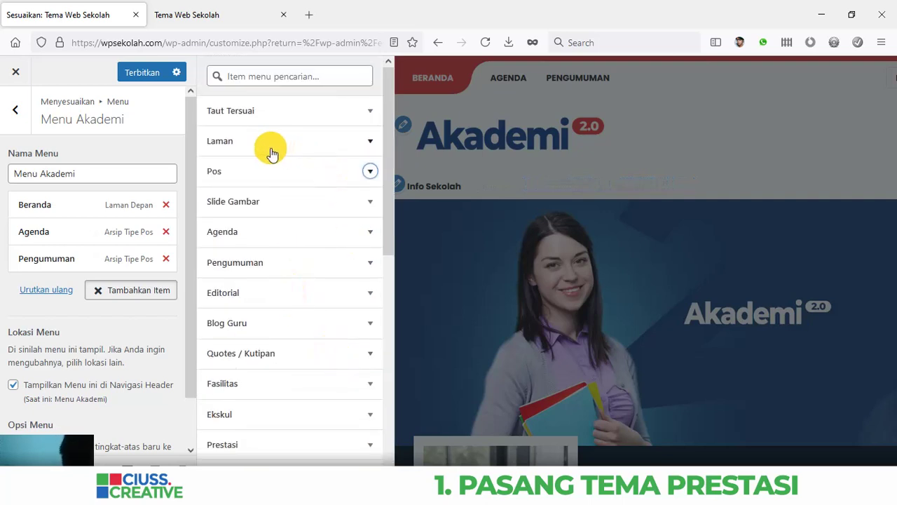
{"action": "left_click", "coordinate": [142, 73]}
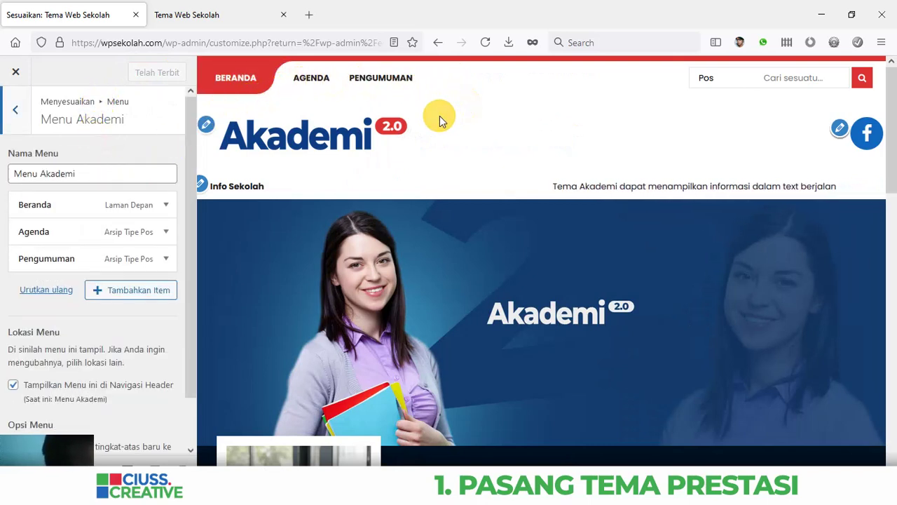
Step: Check the empty footer in the homepage preview and open the theme's widget area settings
{"action": "scroll", "coordinate": [439, 115], "scroll_direction": "down", "scroll_amount": 15}
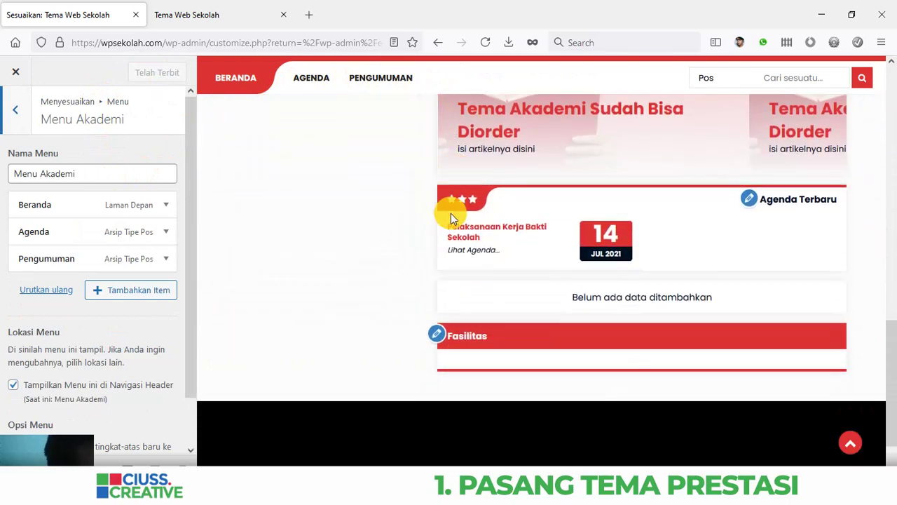
{"action": "scroll", "coordinate": [451, 213], "scroll_direction": "down", "scroll_amount": 1}
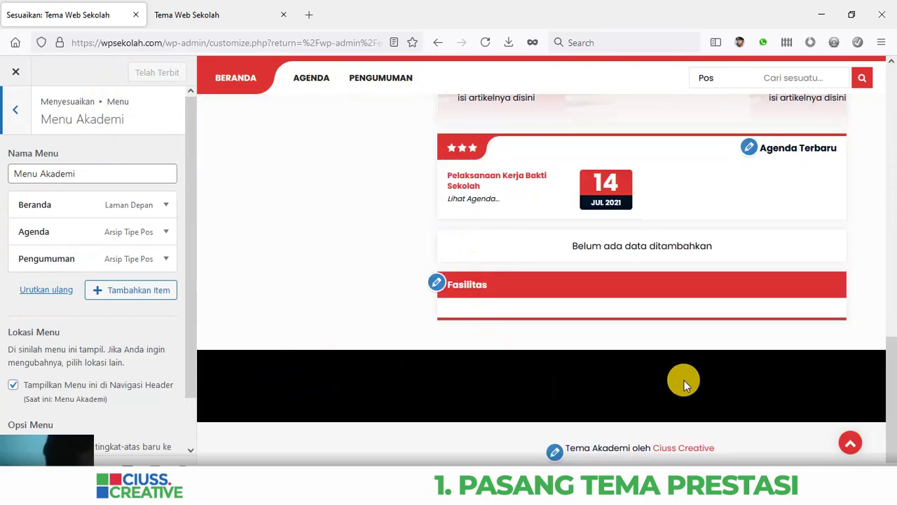
{"action": "left_click", "coordinate": [10, 112]}
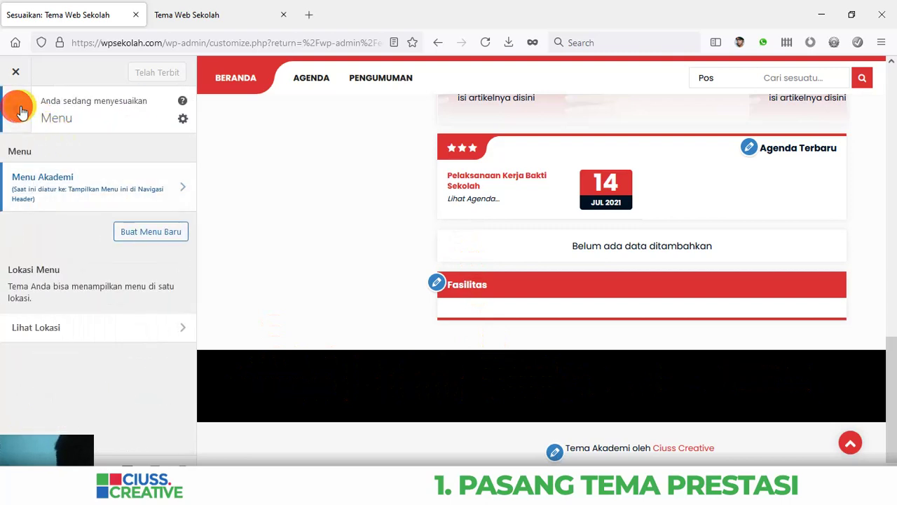
{"action": "left_click", "coordinate": [16, 110]}
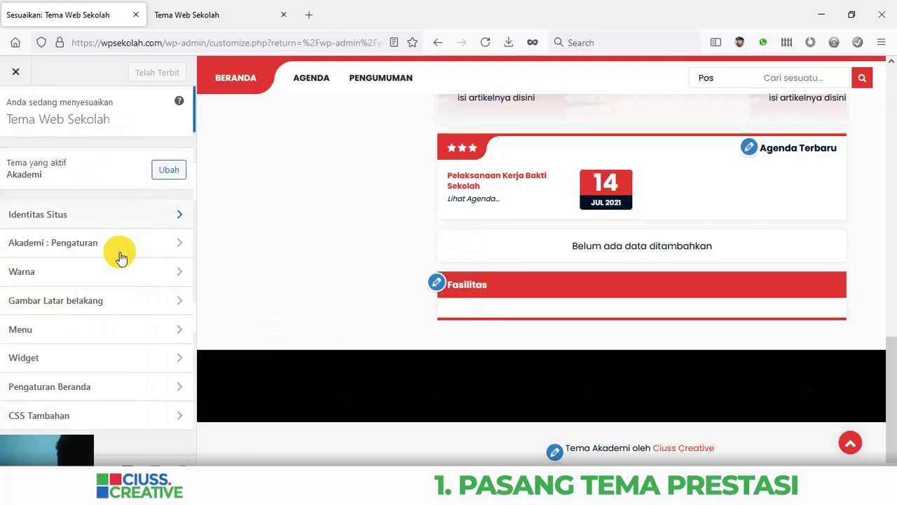
{"action": "left_click", "coordinate": [99, 358]}
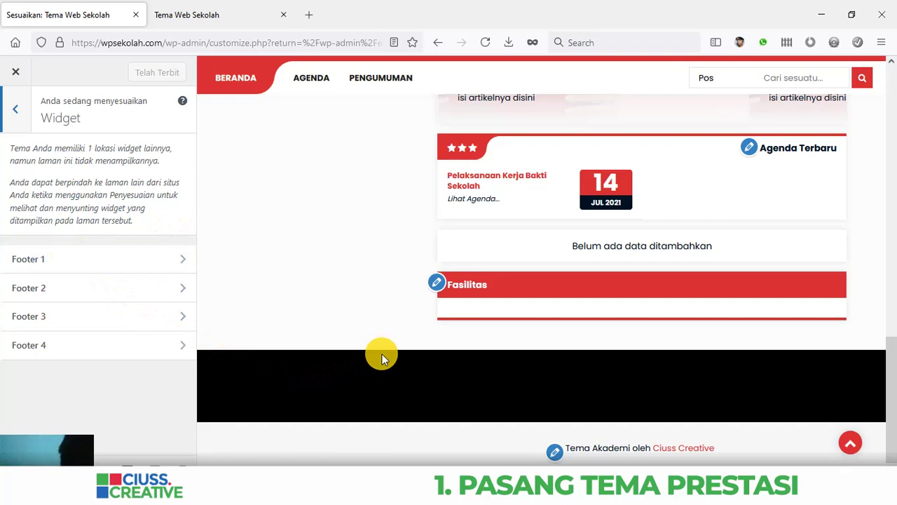
Step: Add the Akademi : Agenda widget to Footer 1, keeping the title Agenda and 3 posts, and check it in the preview
{"action": "left_click", "coordinate": [133, 261]}
{"action": "left_click", "coordinate": [134, 157]}
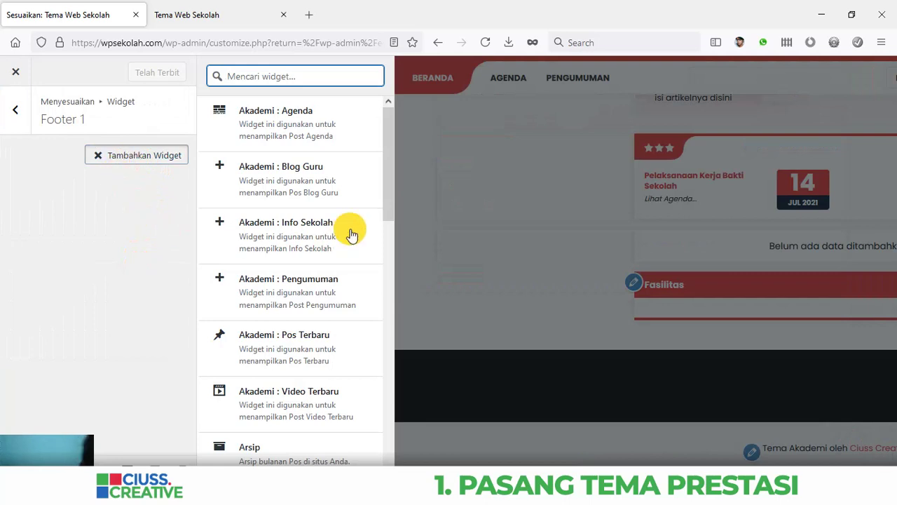
{"action": "scroll", "coordinate": [351, 238], "scroll_direction": "down", "scroll_amount": 10}
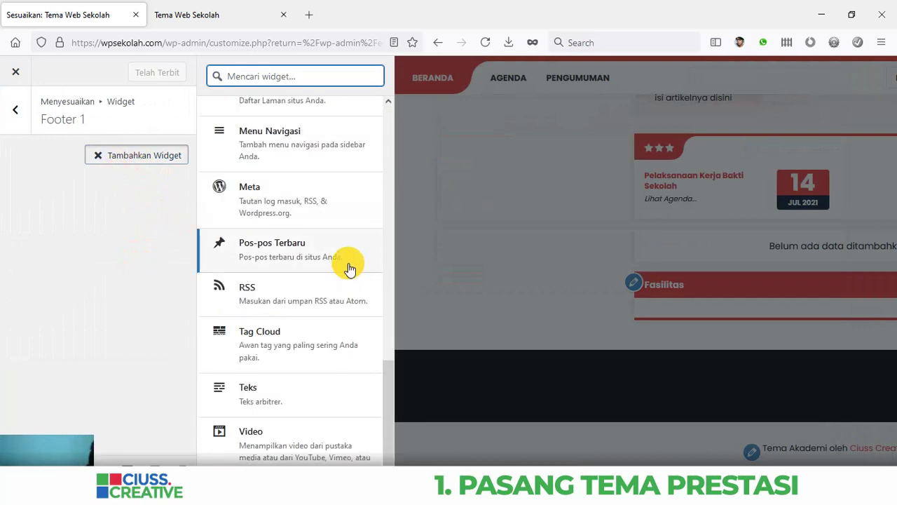
{"action": "scroll", "coordinate": [351, 270], "scroll_direction": "up", "scroll_amount": 10}
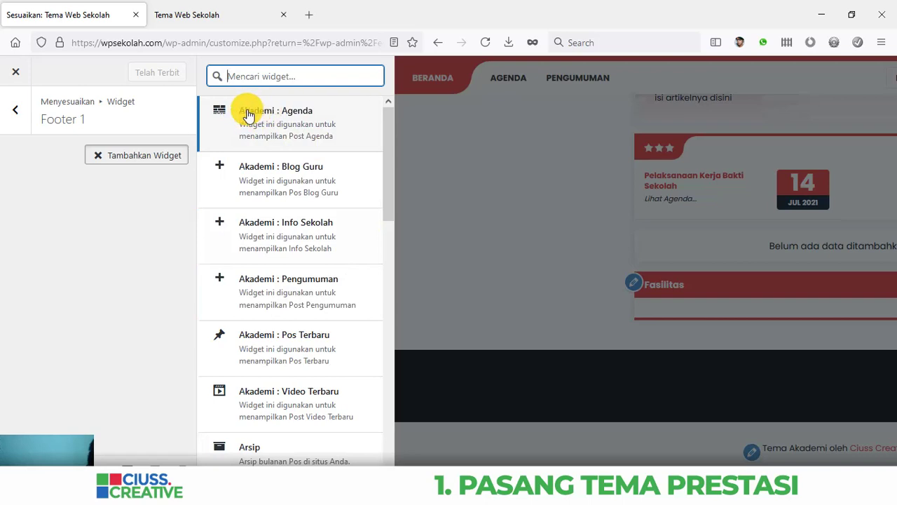
{"action": "left_click", "coordinate": [295, 116]}
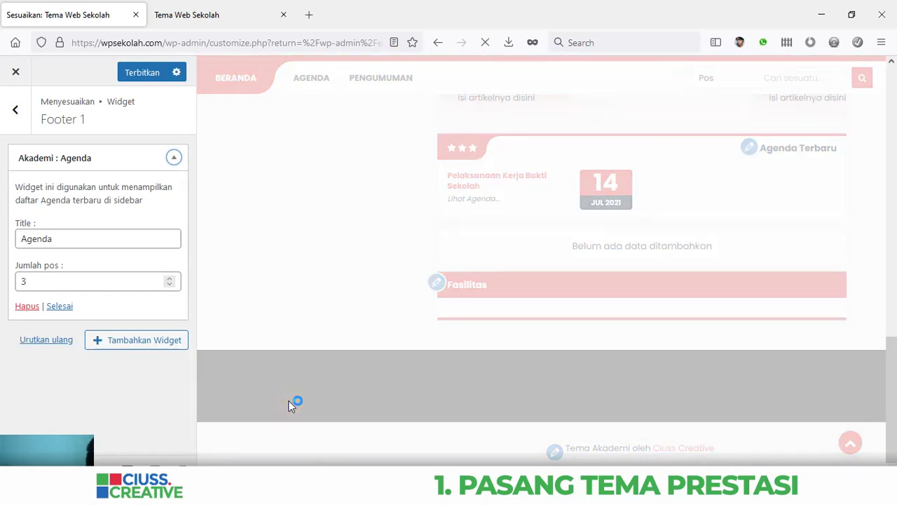
{"action": "left_click", "coordinate": [67, 238]}
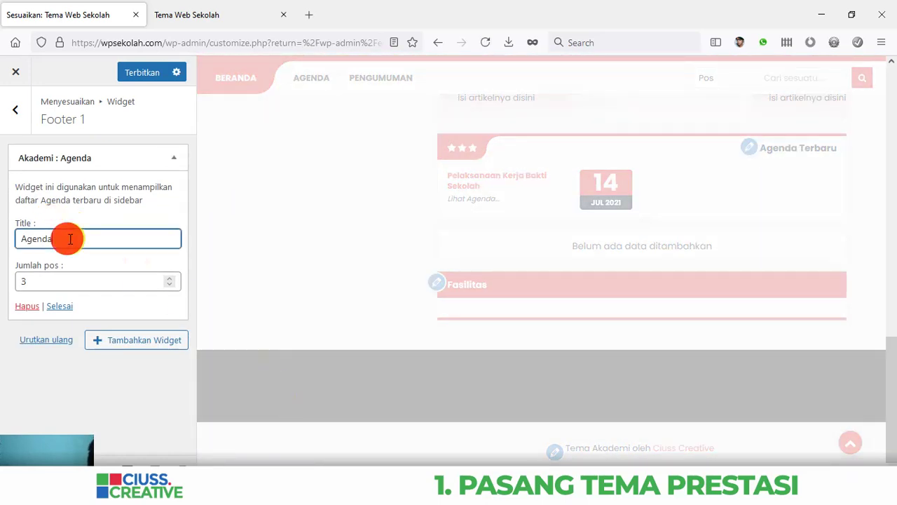
{"action": "left_click", "coordinate": [59, 278]}
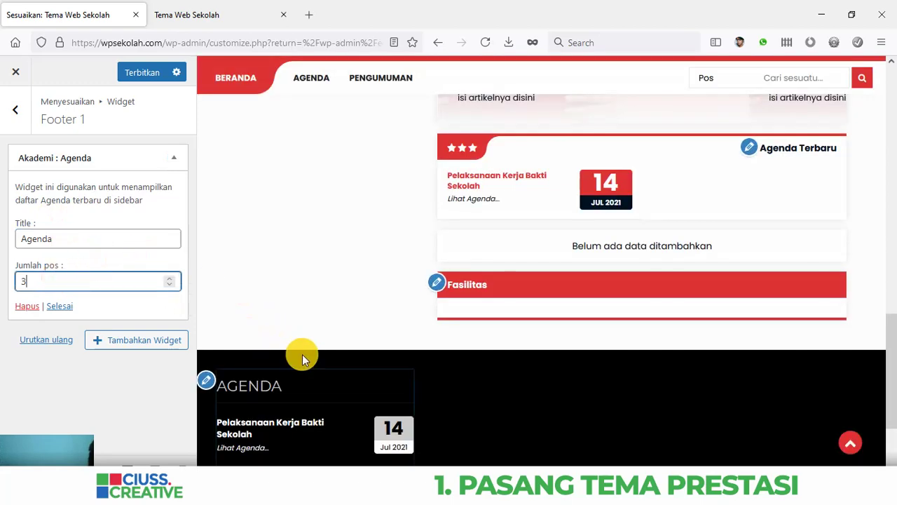
{"action": "scroll", "coordinate": [365, 390], "scroll_direction": "down", "scroll_amount": 2}
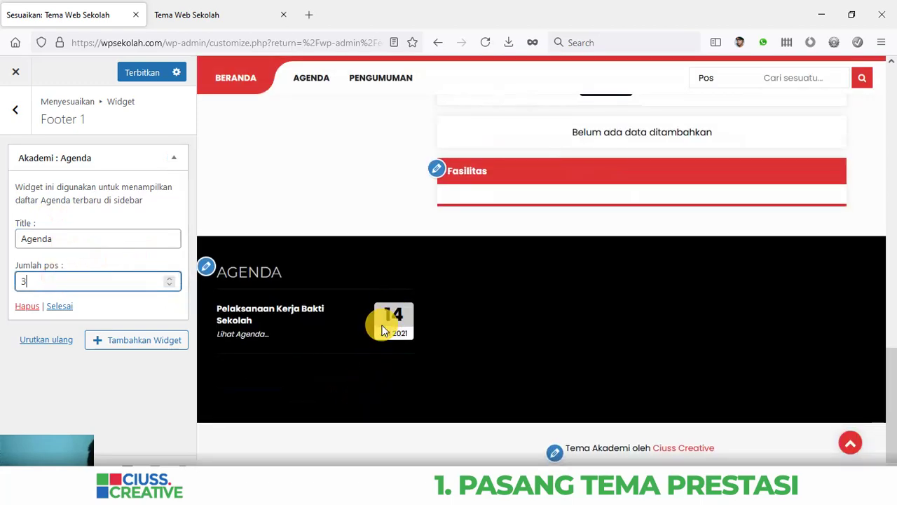
Step: Add the Akademi : Pos Terbaru widget to Footer 2 and publish the widget changes
{"action": "left_click", "coordinate": [15, 115]}
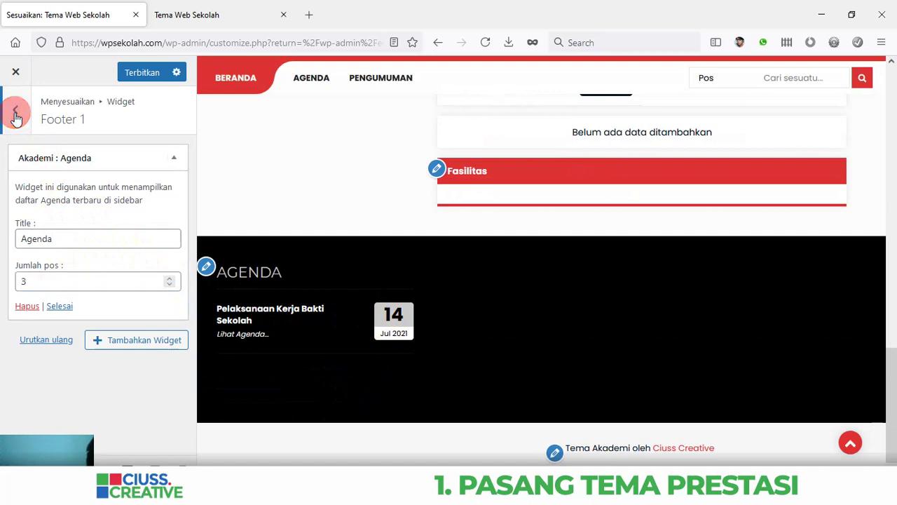
{"action": "left_click", "coordinate": [102, 288]}
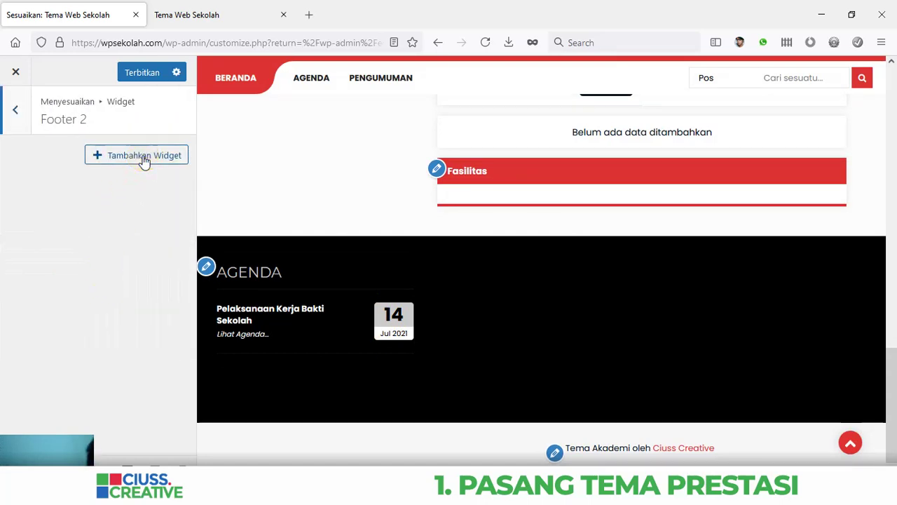
{"action": "left_click", "coordinate": [143, 157]}
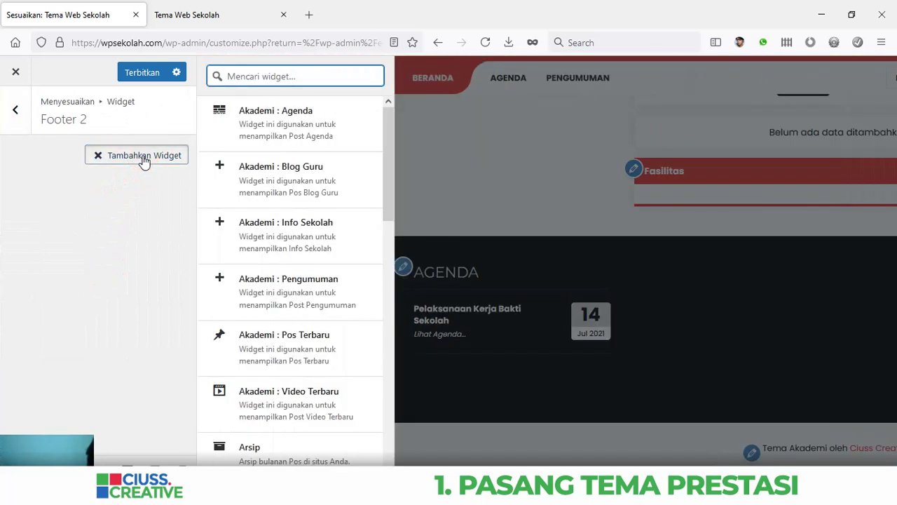
{"action": "left_click", "coordinate": [309, 336]}
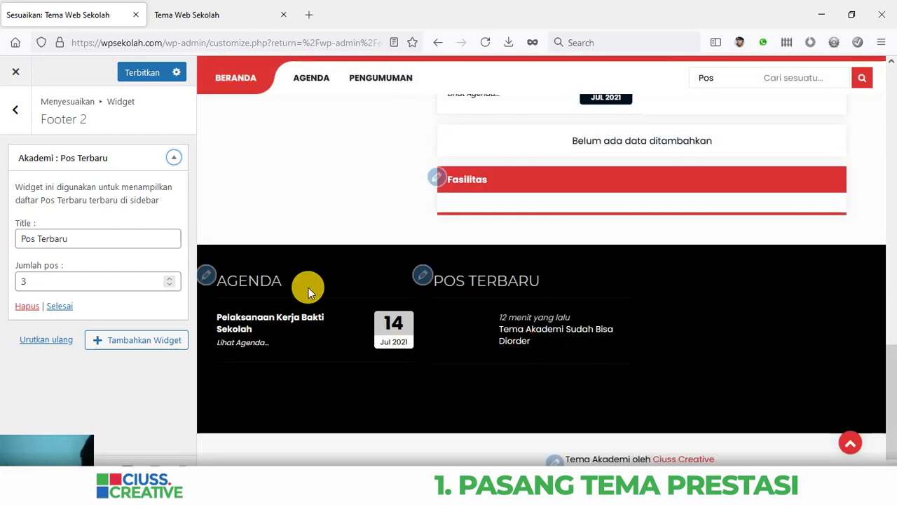
{"action": "left_click", "coordinate": [17, 115]}
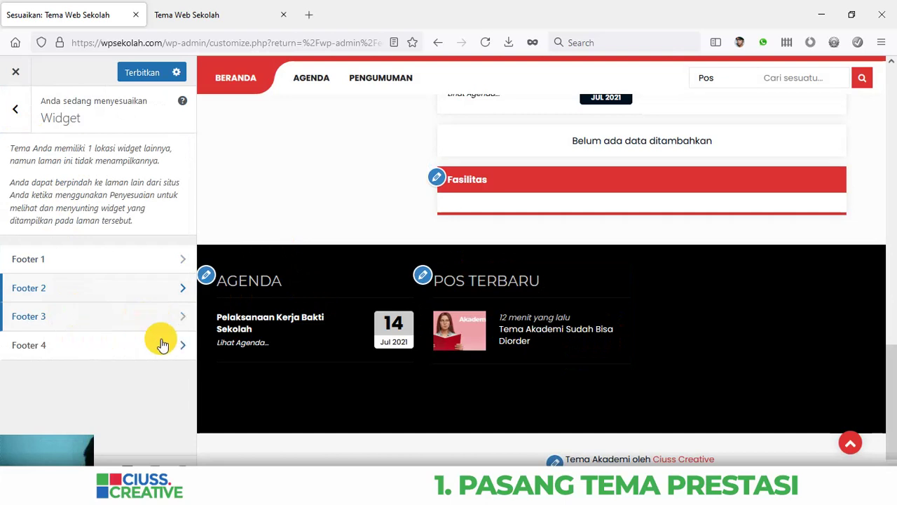
{"action": "left_click", "coordinate": [143, 77]}
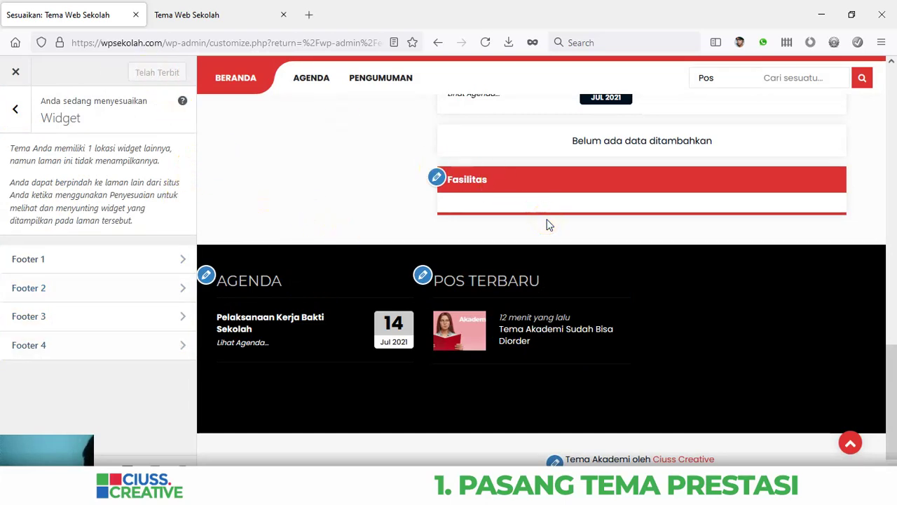
Step: Reload the live school site and review its homepage from the header menu down to the footer widgets
{"action": "left_click", "coordinate": [228, 20]}
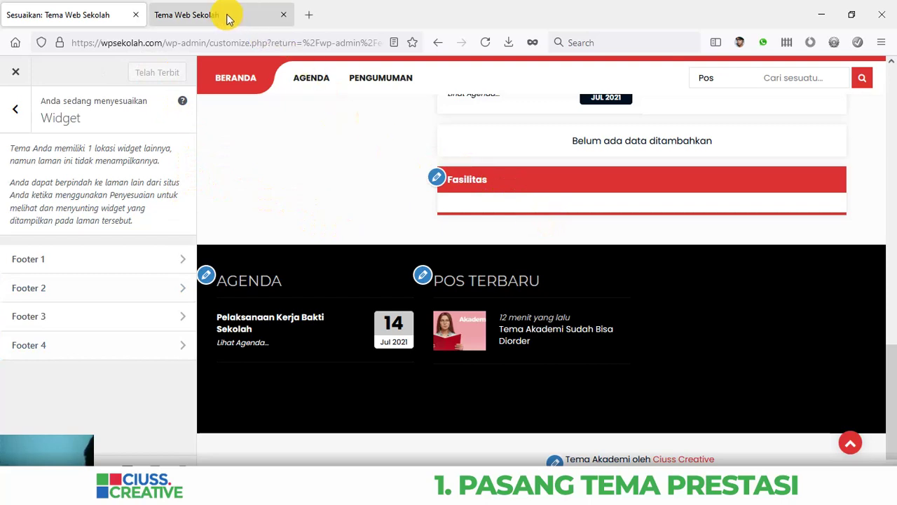
{"action": "scroll", "coordinate": [481, 258], "scroll_direction": "up", "scroll_amount": 10}
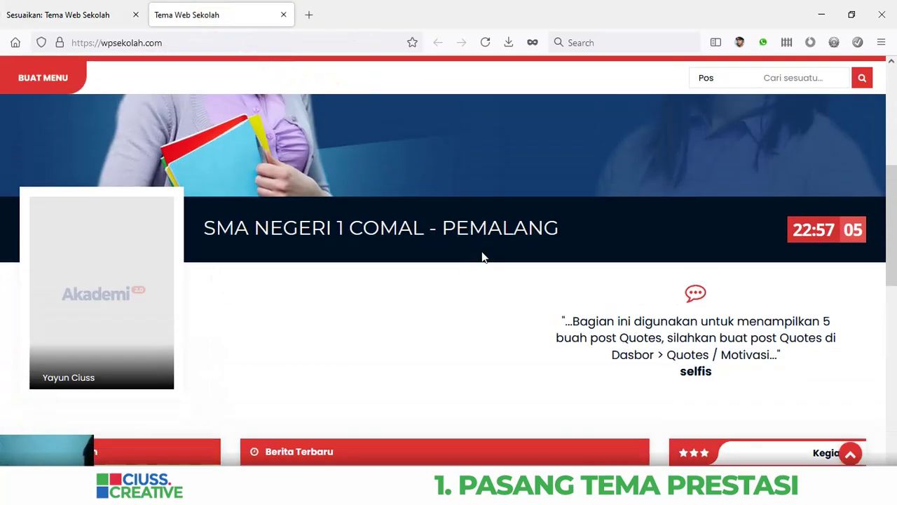
{"action": "left_click", "coordinate": [485, 43]}
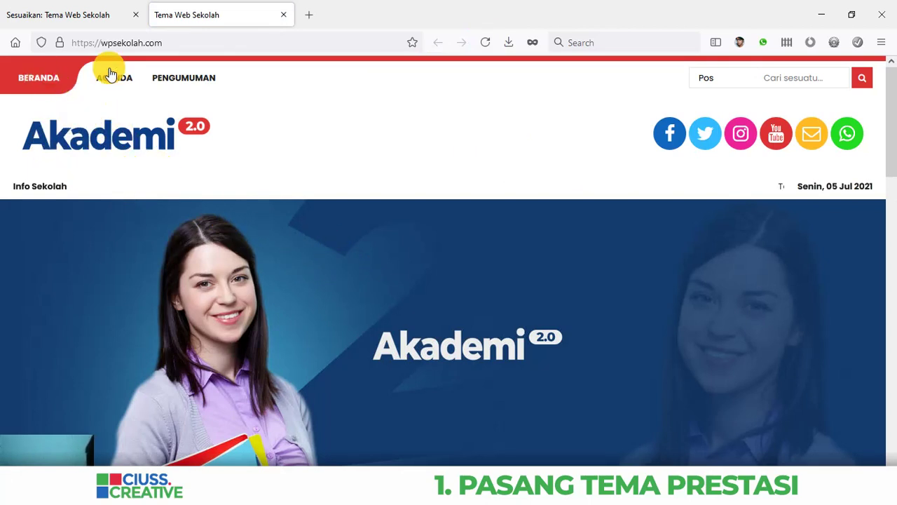
{"action": "scroll", "coordinate": [437, 186], "scroll_direction": "down", "scroll_amount": 5}
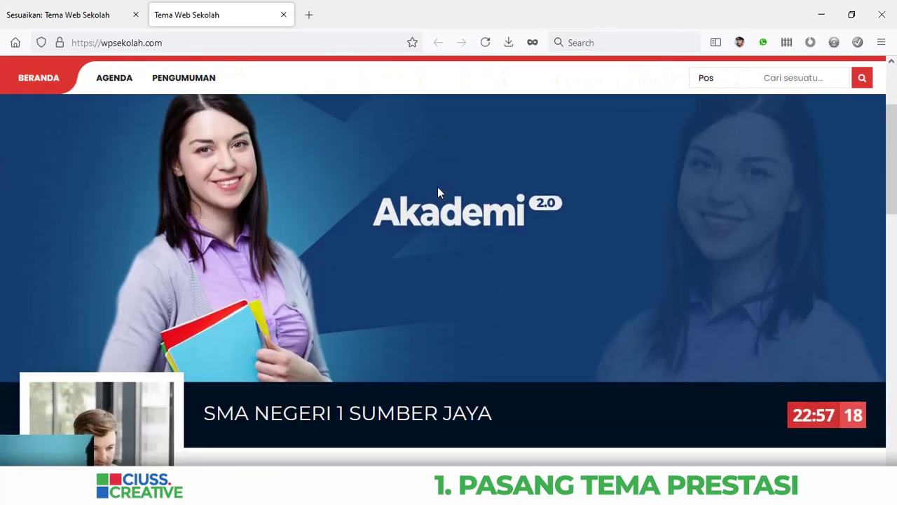
{"action": "scroll", "coordinate": [444, 200], "scroll_direction": "down", "scroll_amount": 5}
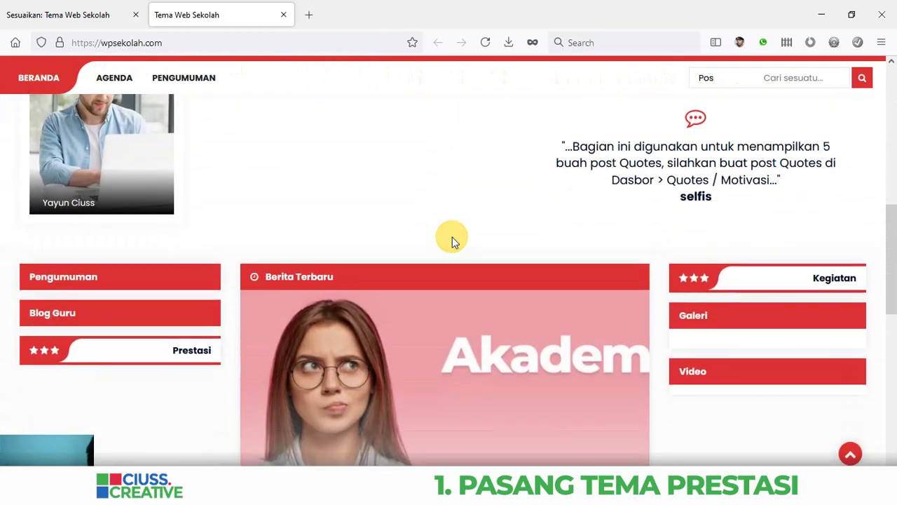
{"action": "scroll", "coordinate": [452, 240], "scroll_direction": "down", "scroll_amount": 5}
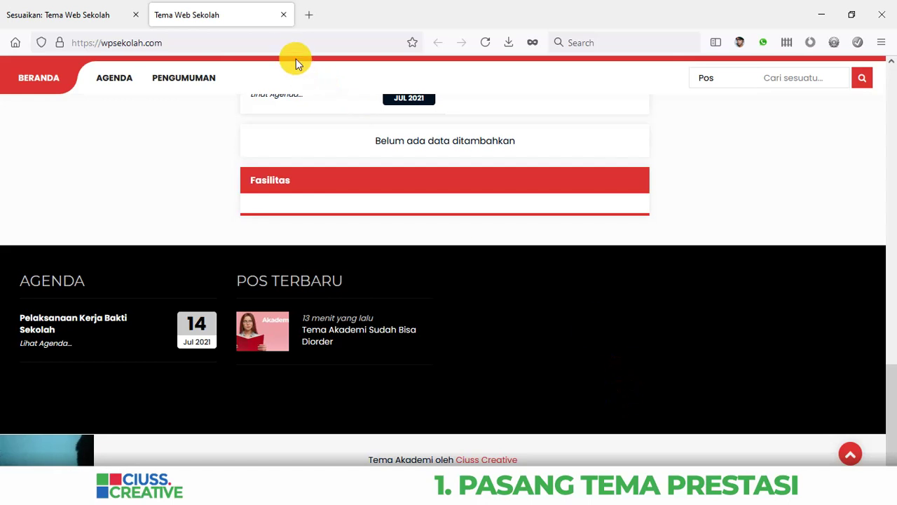
{"action": "left_click", "coordinate": [308, 15]}
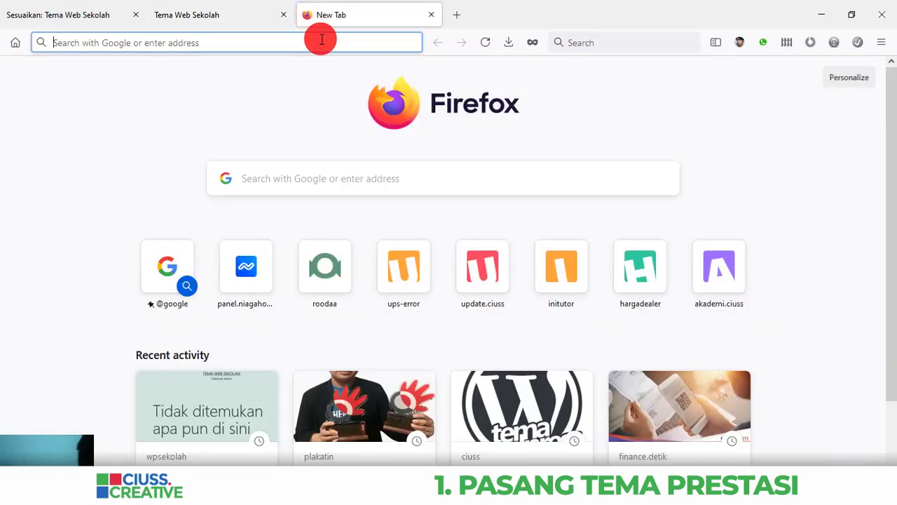
{"action": "left_click", "coordinate": [322, 40]}
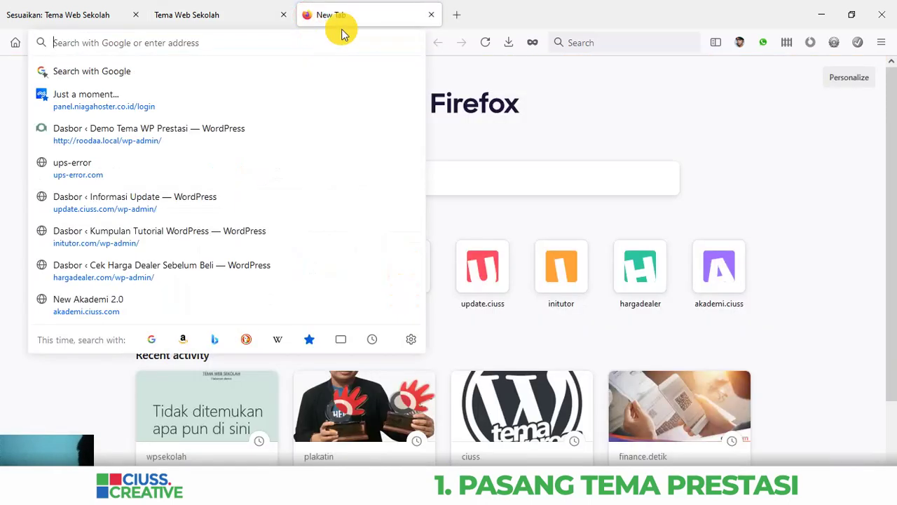
{"action": "left_click", "coordinate": [431, 15]}
{"action": "scroll", "coordinate": [577, 293], "scroll_direction": "up", "scroll_amount": 10}
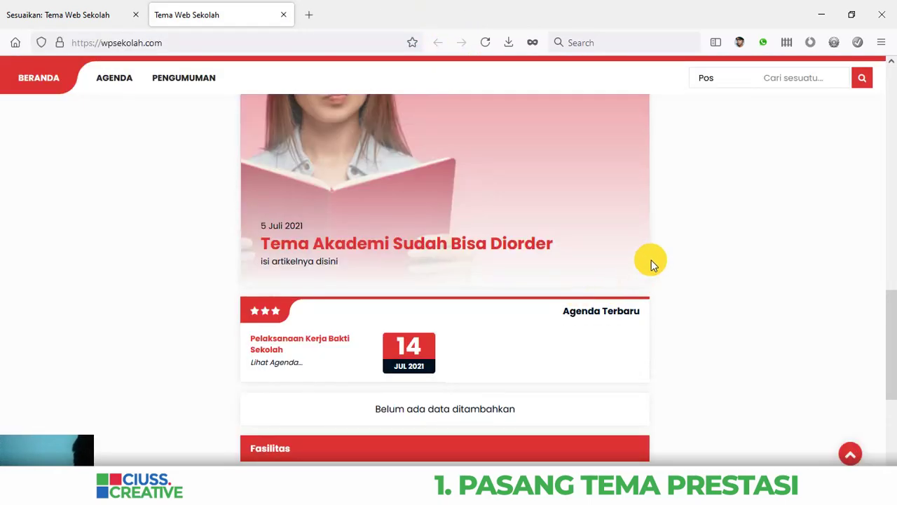
{"action": "scroll", "coordinate": [645, 234], "scroll_direction": "up", "scroll_amount": 2}
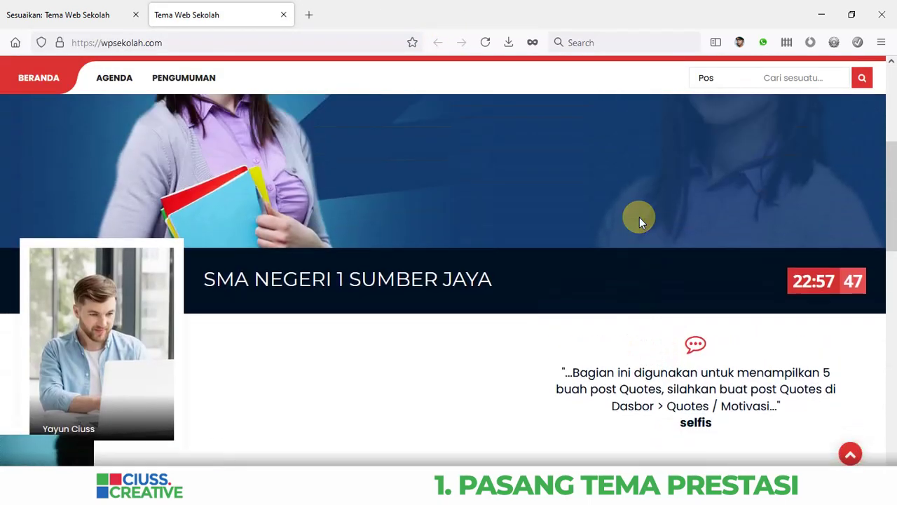